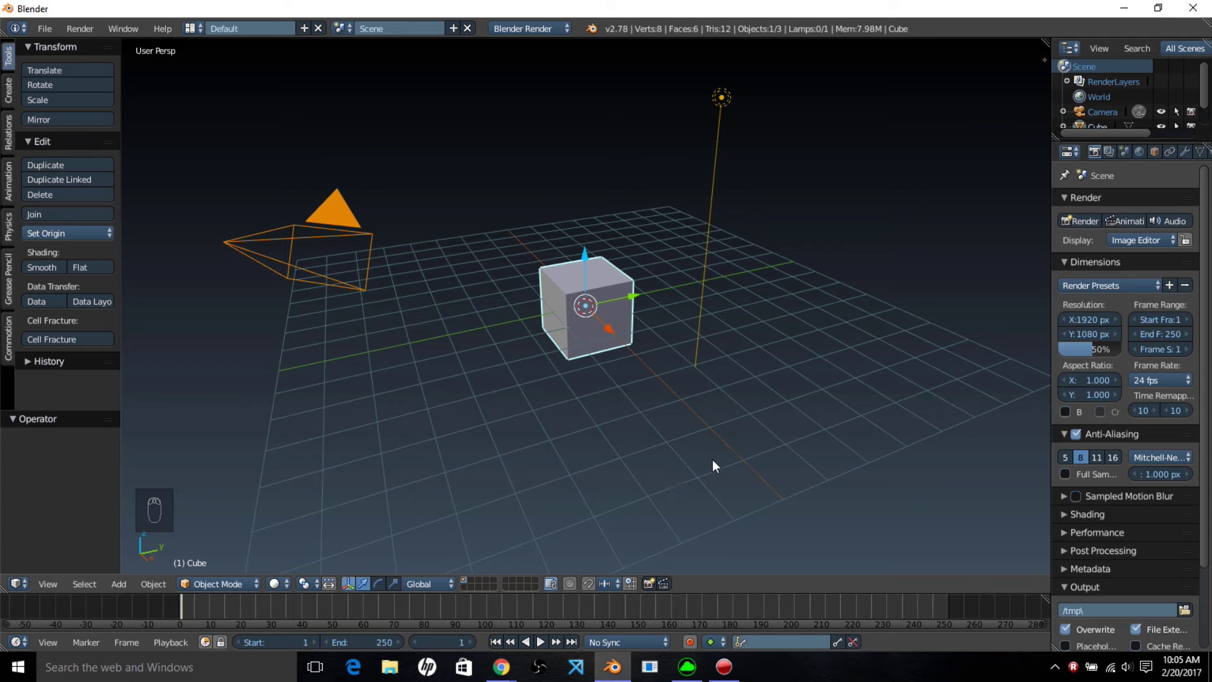
- Align the camera to a top-down view and delete the default cube
{"action": "key", "text": "KP_7"}
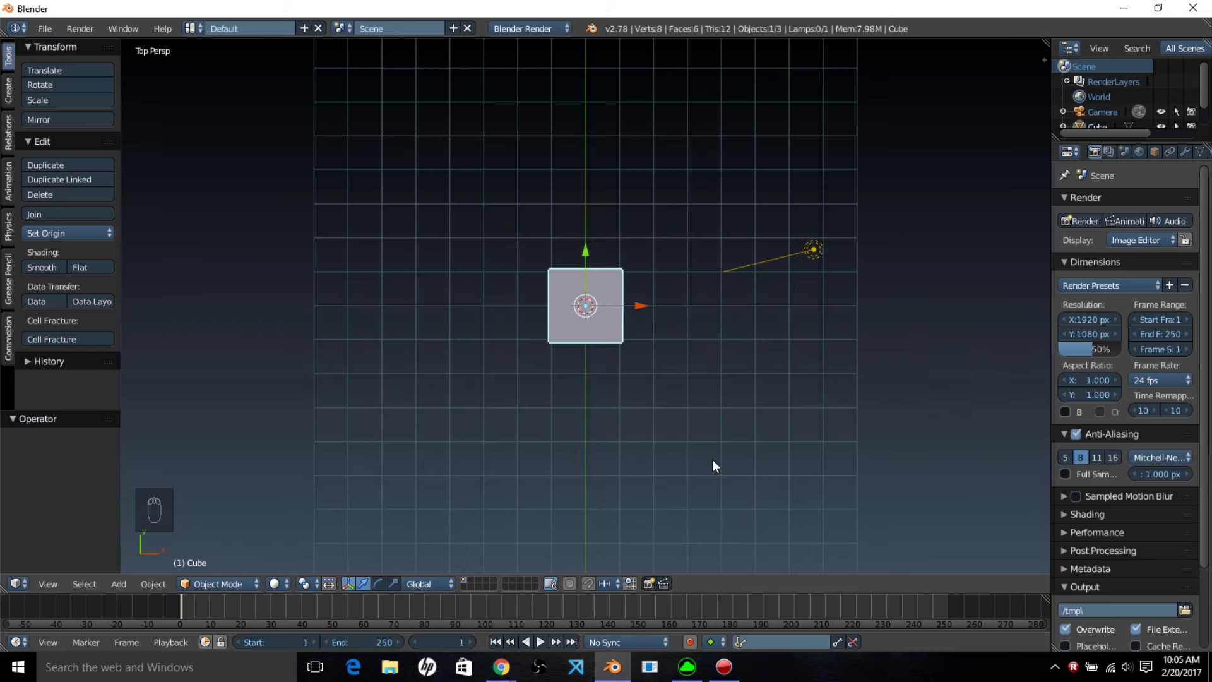
{"action": "key", "text": "ctrl+alt+KP_0"}
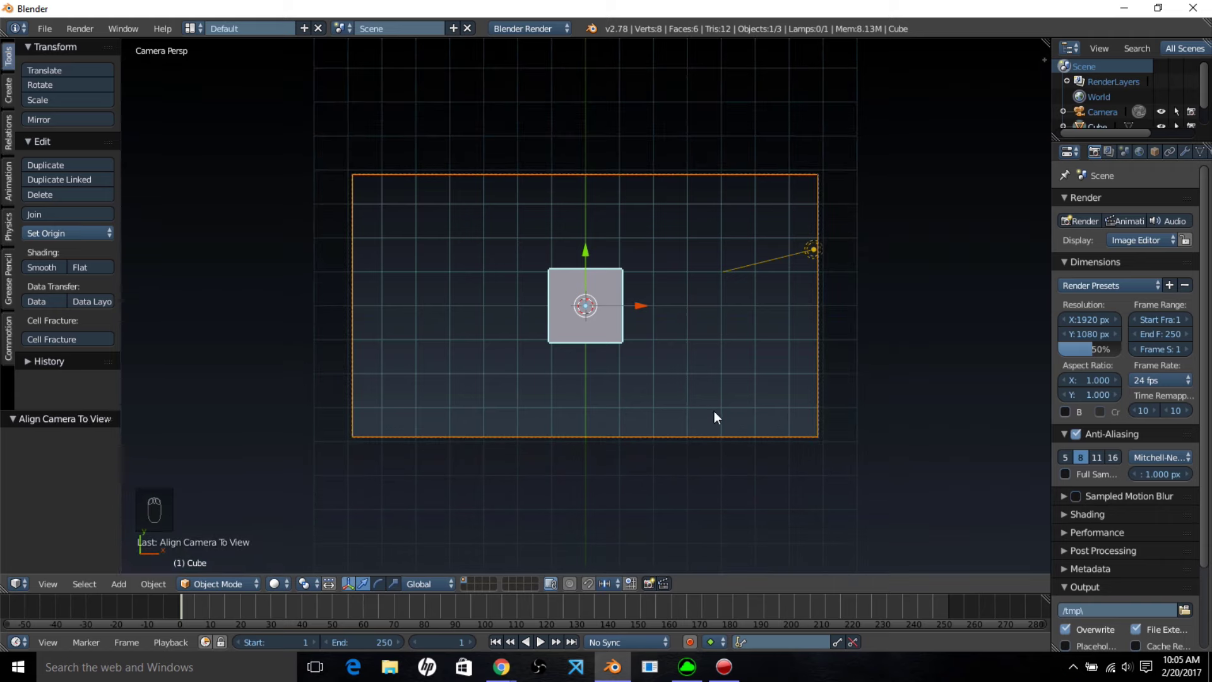
{"action": "key", "text": "x"}
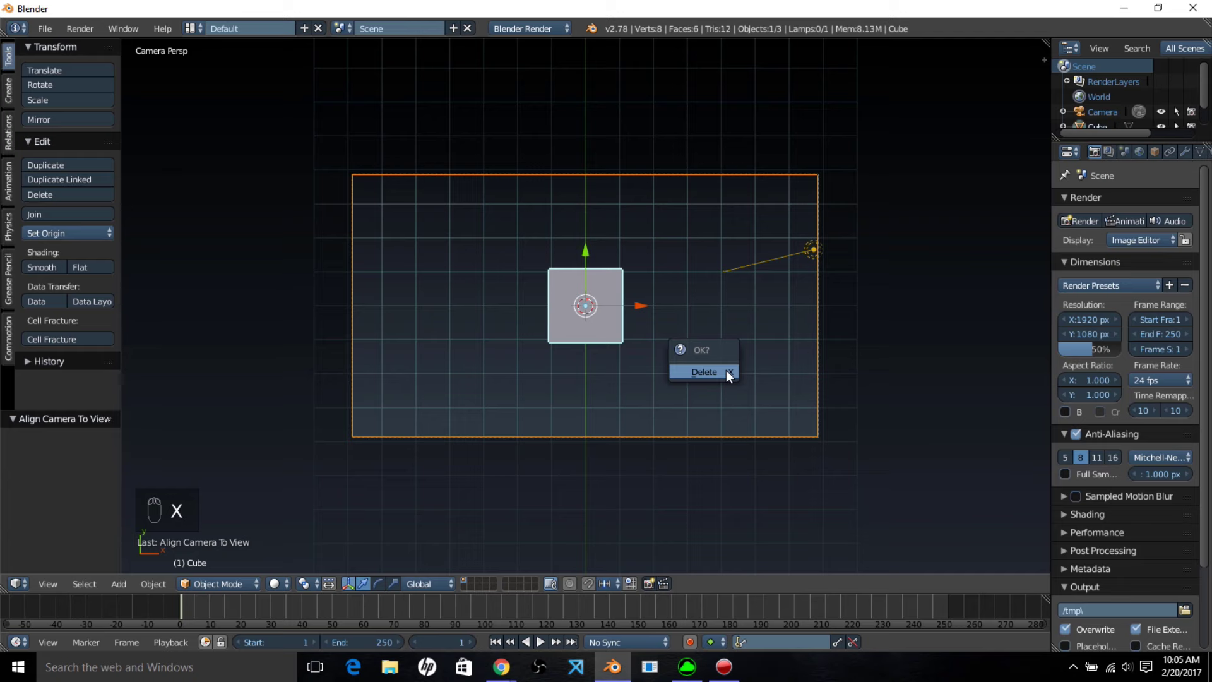
{"action": "left_click", "coordinate": [726, 371]}
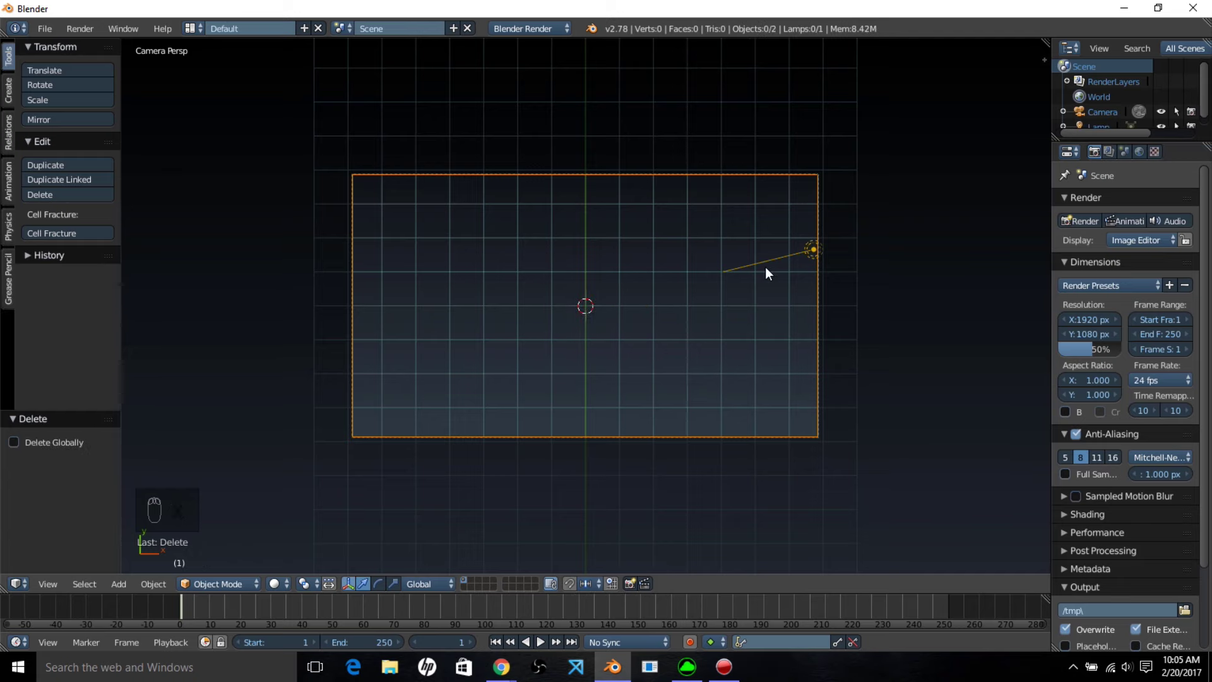
- Turn off Grid Floor and Relationship Lines in the viewport Display settings
{"action": "key", "text": "n"}
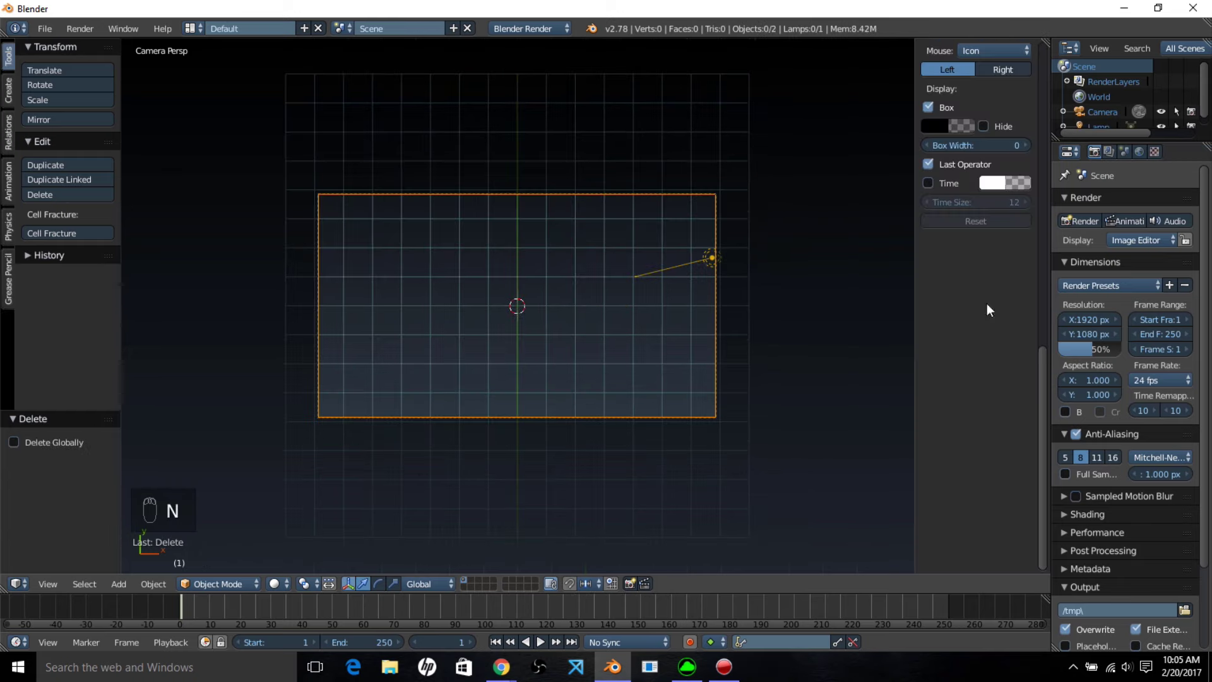
{"action": "scroll", "coordinate": [994, 350], "scroll_direction": "up", "scroll_amount": 10}
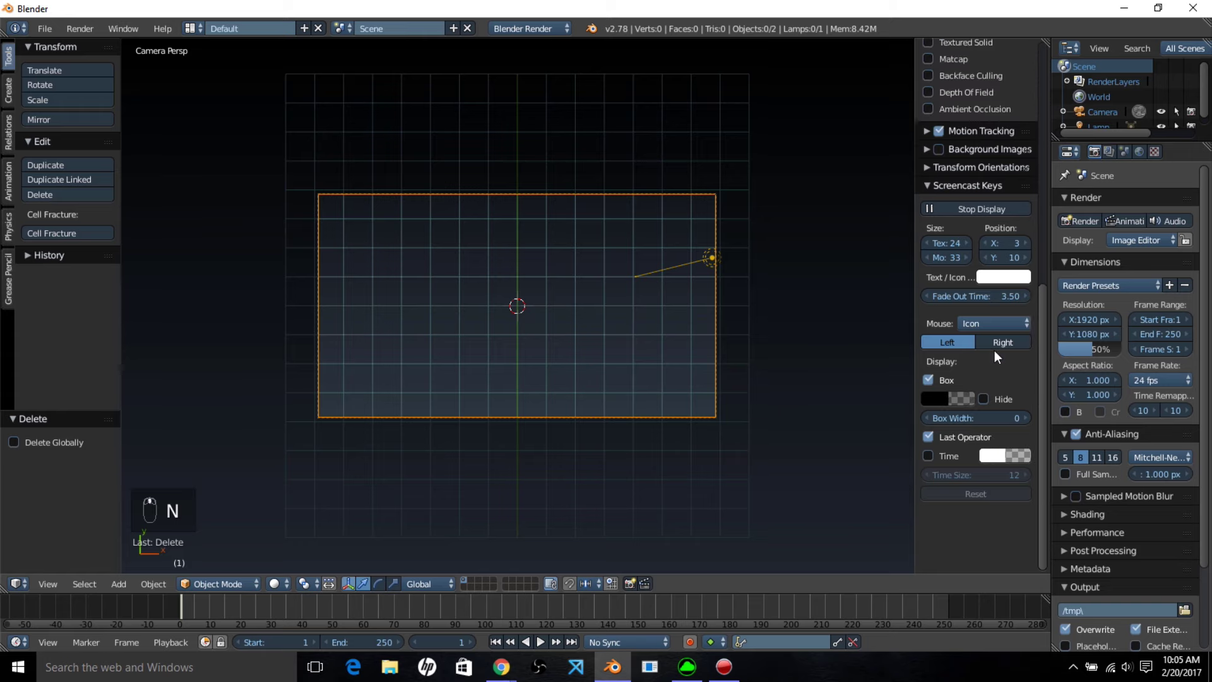
{"action": "scroll", "coordinate": [995, 350], "scroll_direction": "up", "scroll_amount": 7}
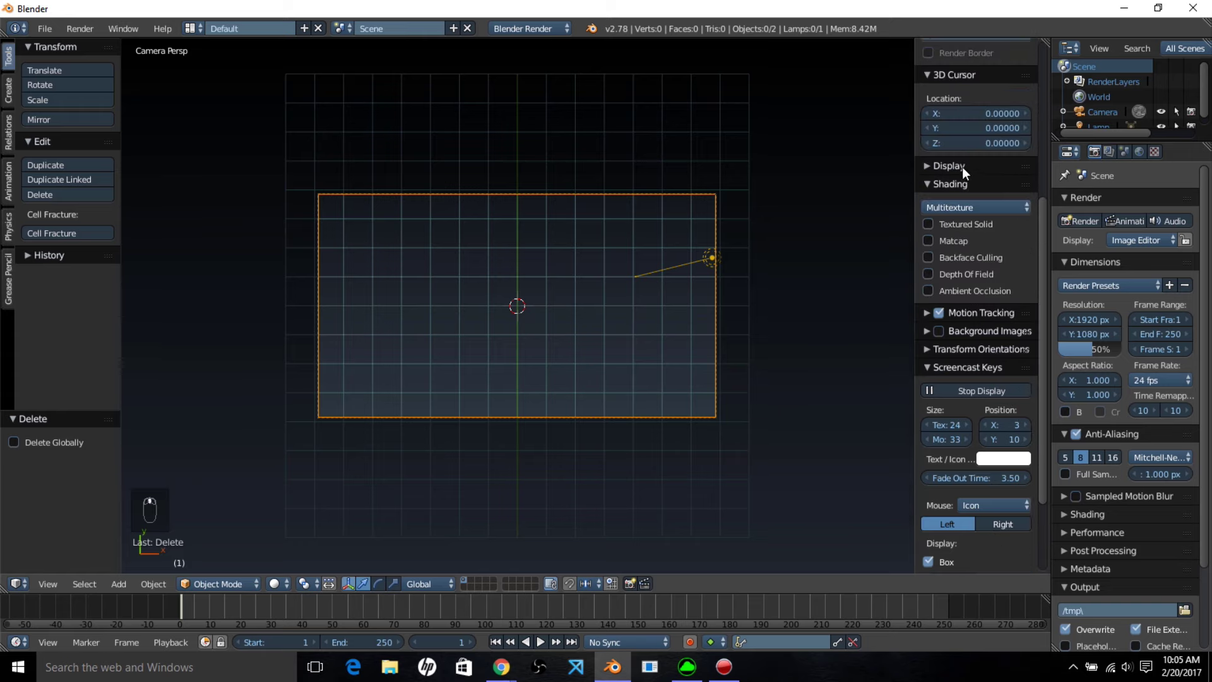
{"action": "left_click", "coordinate": [962, 166]}
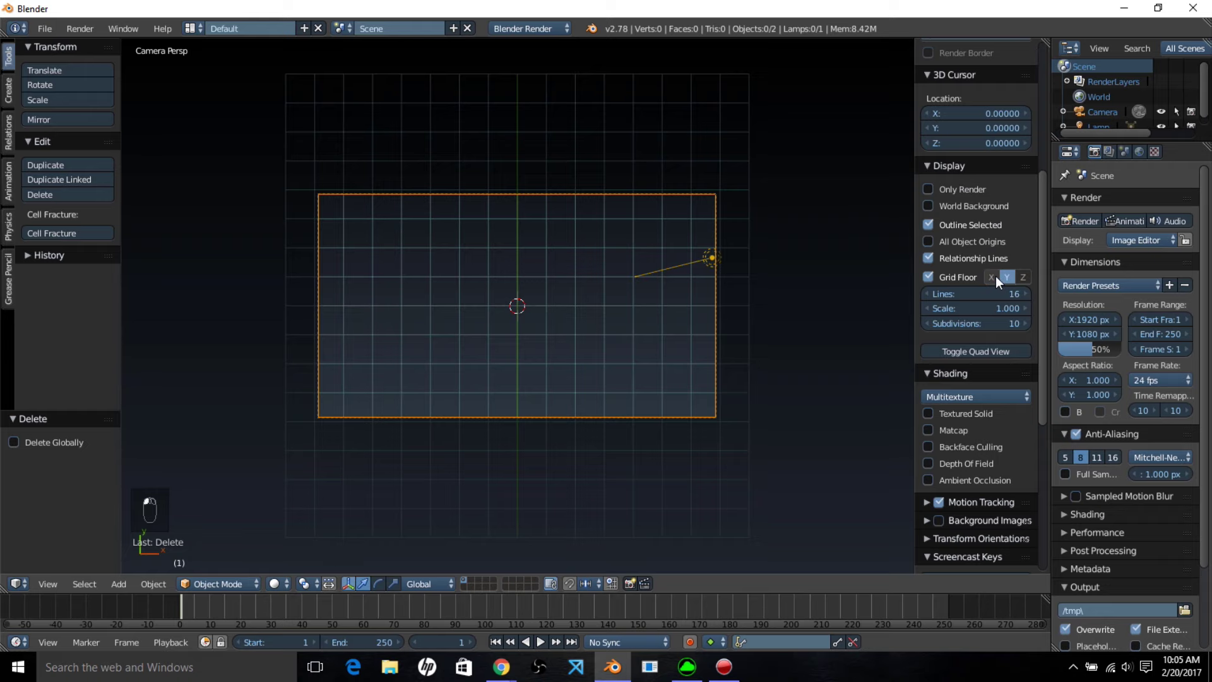
{"action": "left_click", "coordinate": [934, 276]}
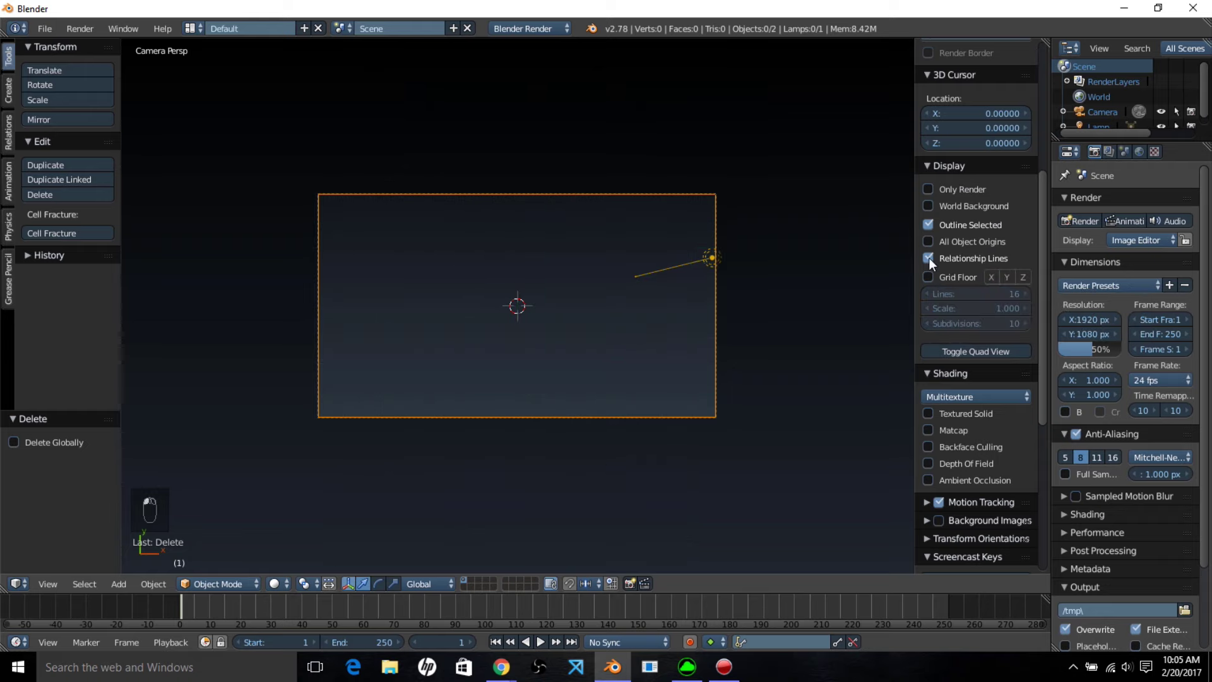
{"action": "left_click", "coordinate": [929, 258]}
- Delete the lamp from the scene
{"action": "right_click", "coordinate": [690, 260]}
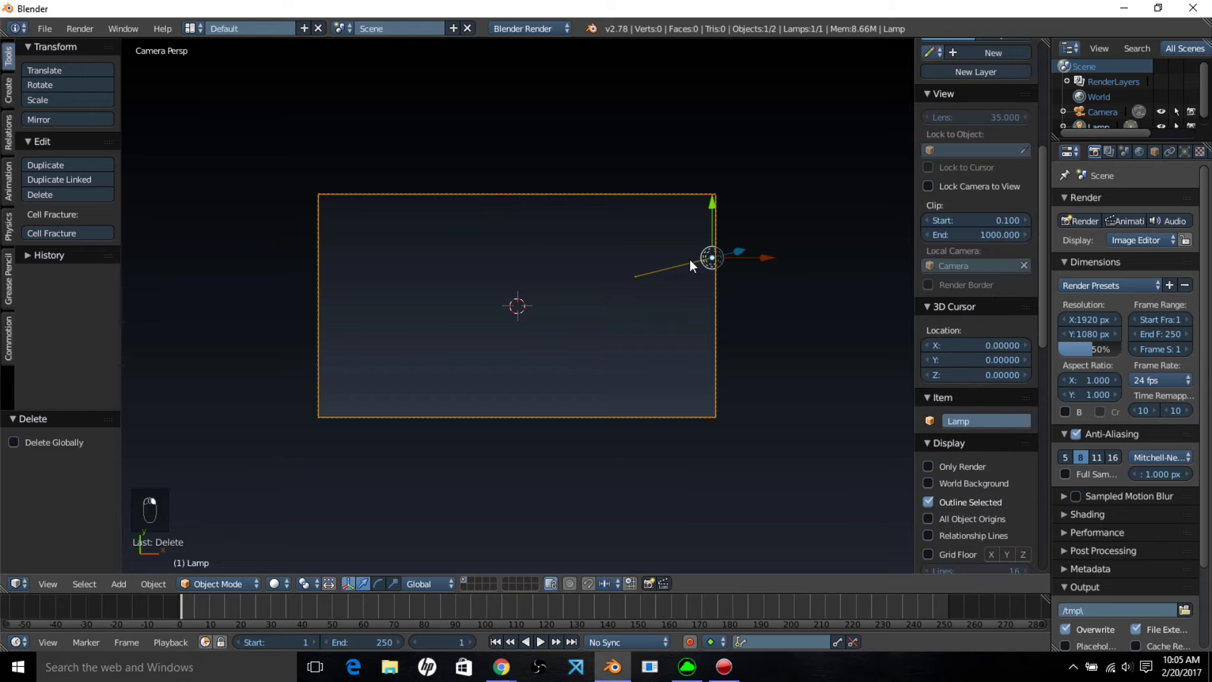
{"action": "key", "text": "x"}
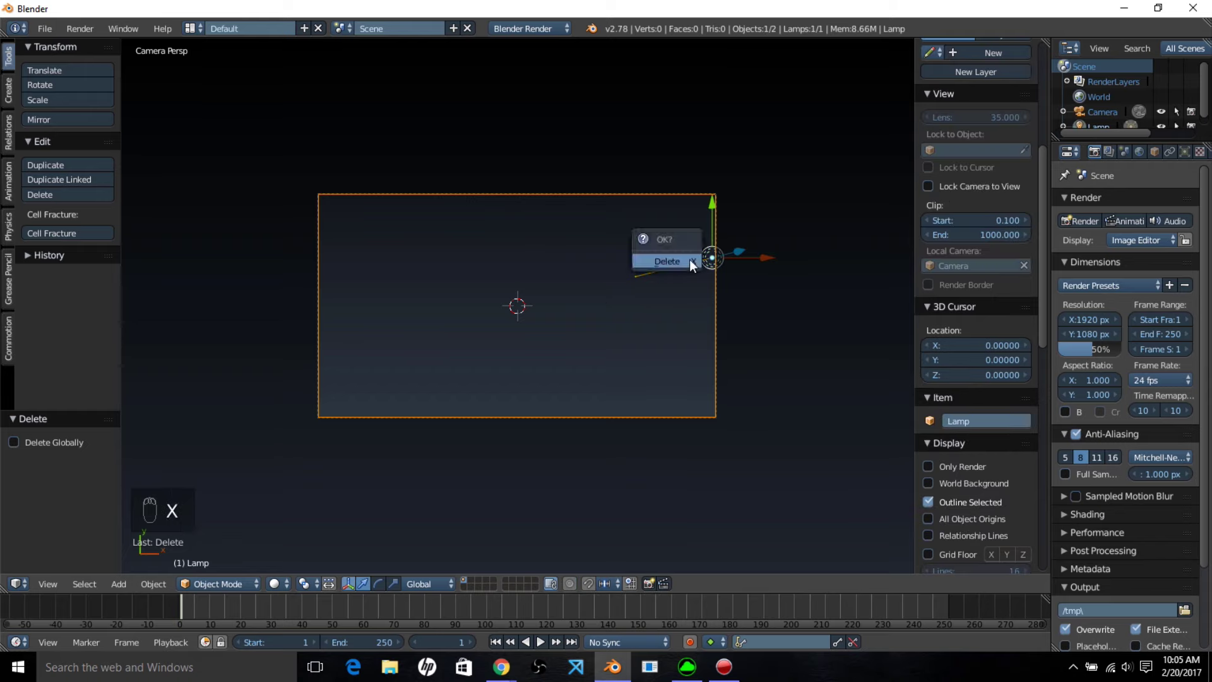
{"action": "left_click", "coordinate": [689, 260]}
- Add a text object and change its text to 'SHINY TEXT'
{"action": "key", "text": "shift+a"}
{"action": "mouse_move", "coordinate": [543, 248]}
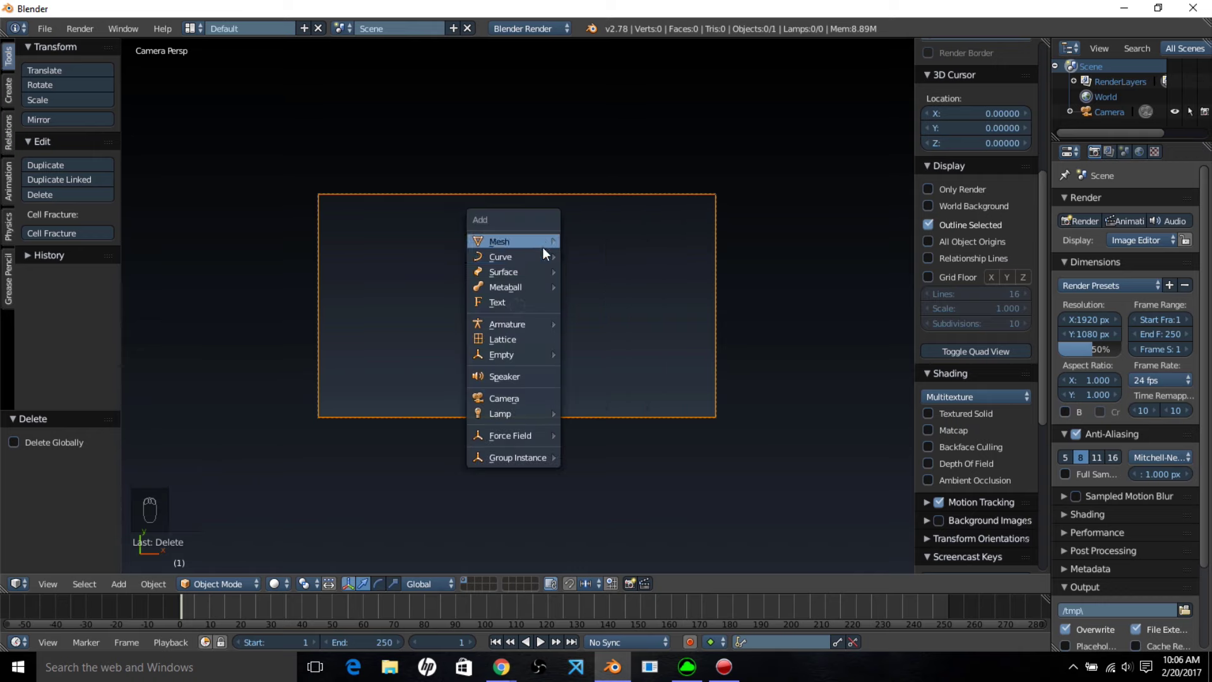
{"action": "left_click", "coordinate": [510, 303]}
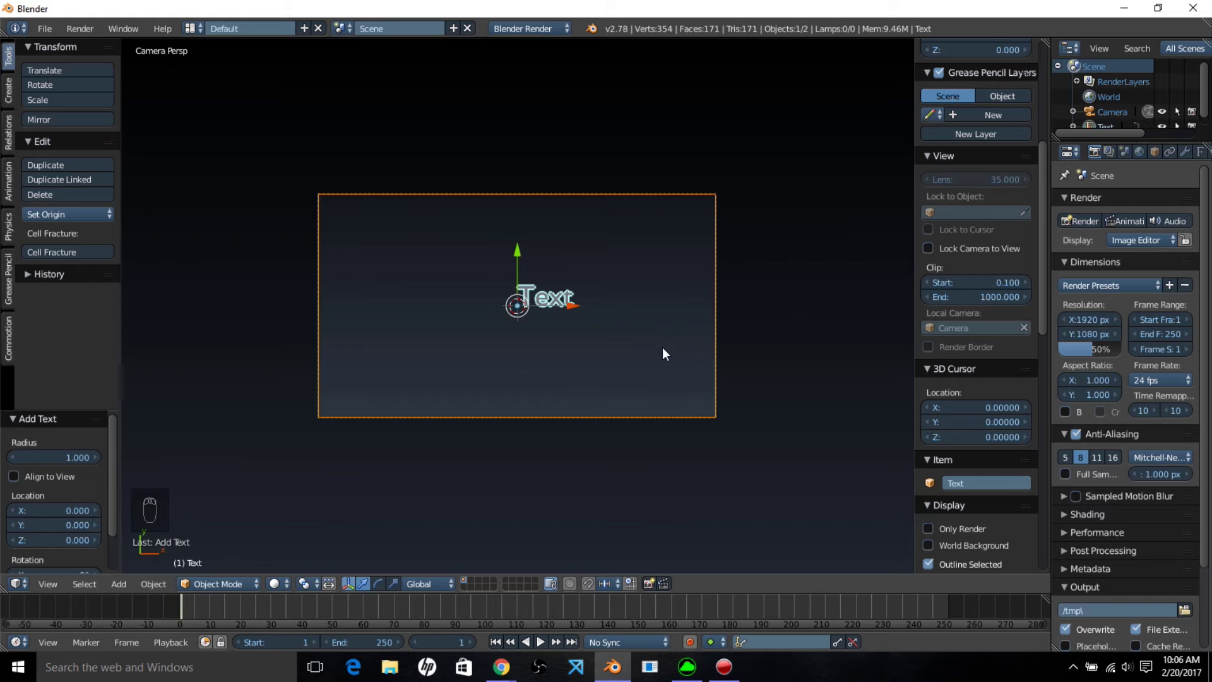
{"action": "key", "text": "Tab"}
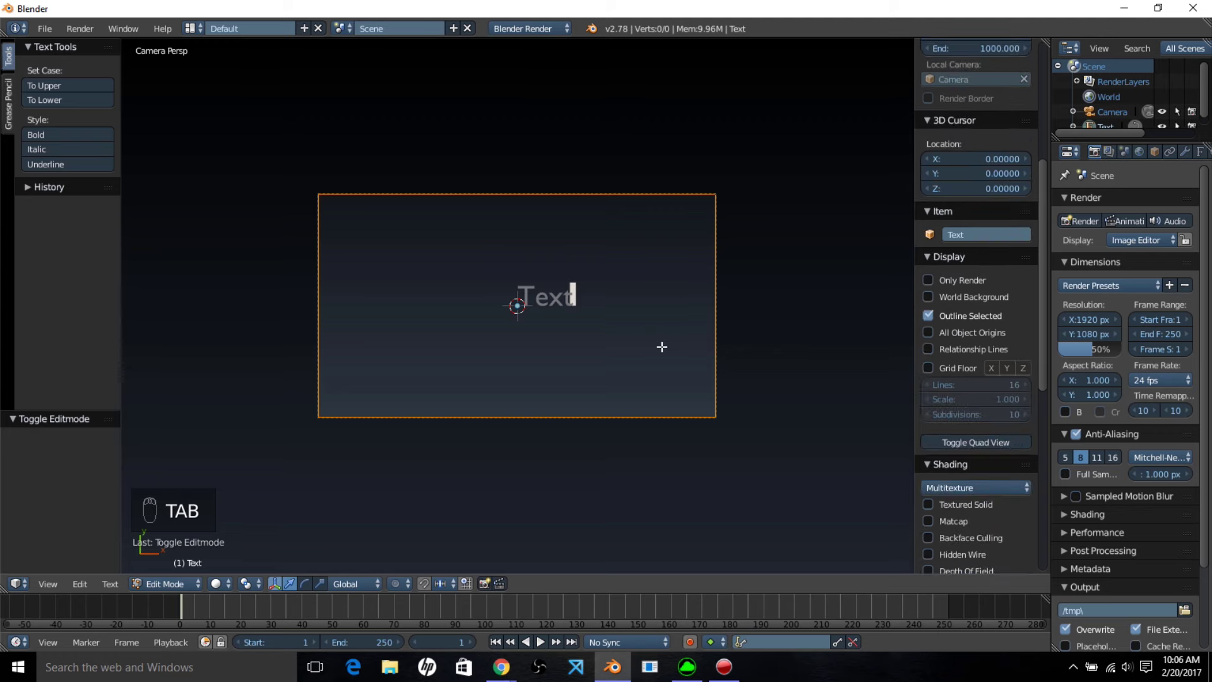
{"action": "key", "text": "BackSpace"}
{"action": "key", "text": "BackSpace"}
{"action": "key", "text": "BackSpace"}
{"action": "key", "text": "BackSpace"}
{"action": "key", "text": "BackSpace"}
{"action": "key", "text": "BackSpace"}
{"action": "key", "text": "BackSpace"}
{"action": "key", "text": "BackSpace"}
{"action": "key", "text": "BackSpace"}
{"action": "key", "text": "BackSpace"}
{"action": "key", "text": "BackSpace"}
{"action": "key", "text": "BackSpace"}
{"action": "key", "text": "BackSpace"}
{"action": "key", "text": "BackSpace"}
{"action": "key", "text": "BackSpace"}
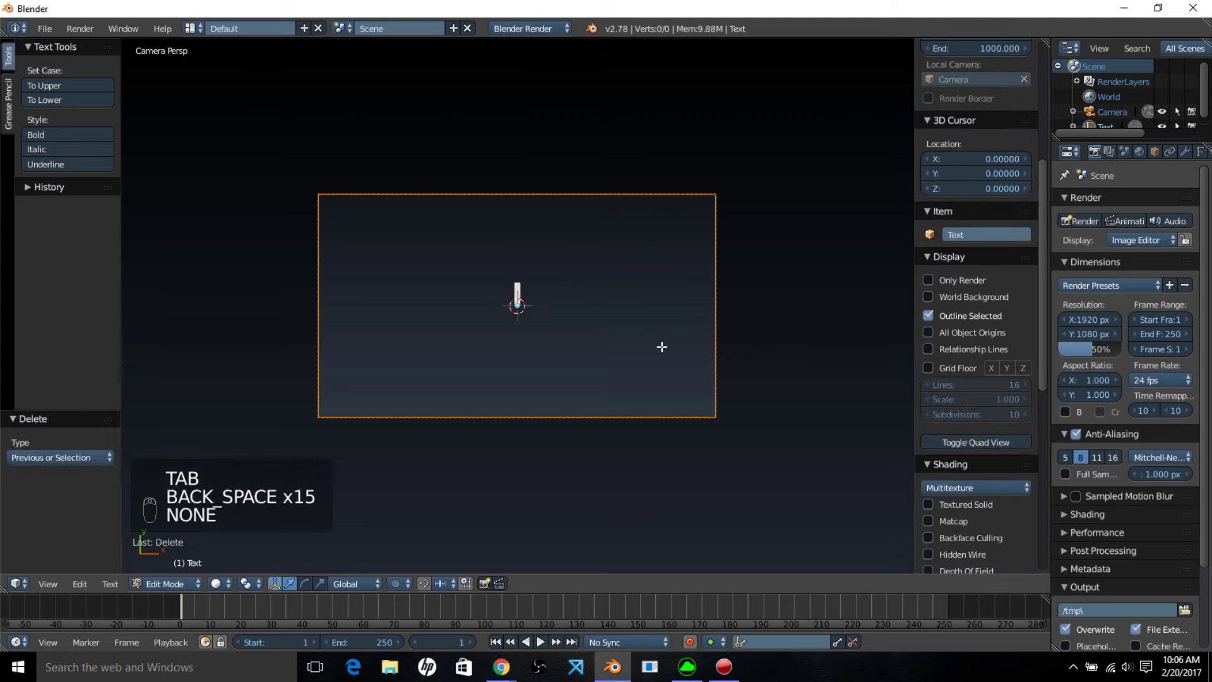
{"action": "type", "text": "SHINY "}
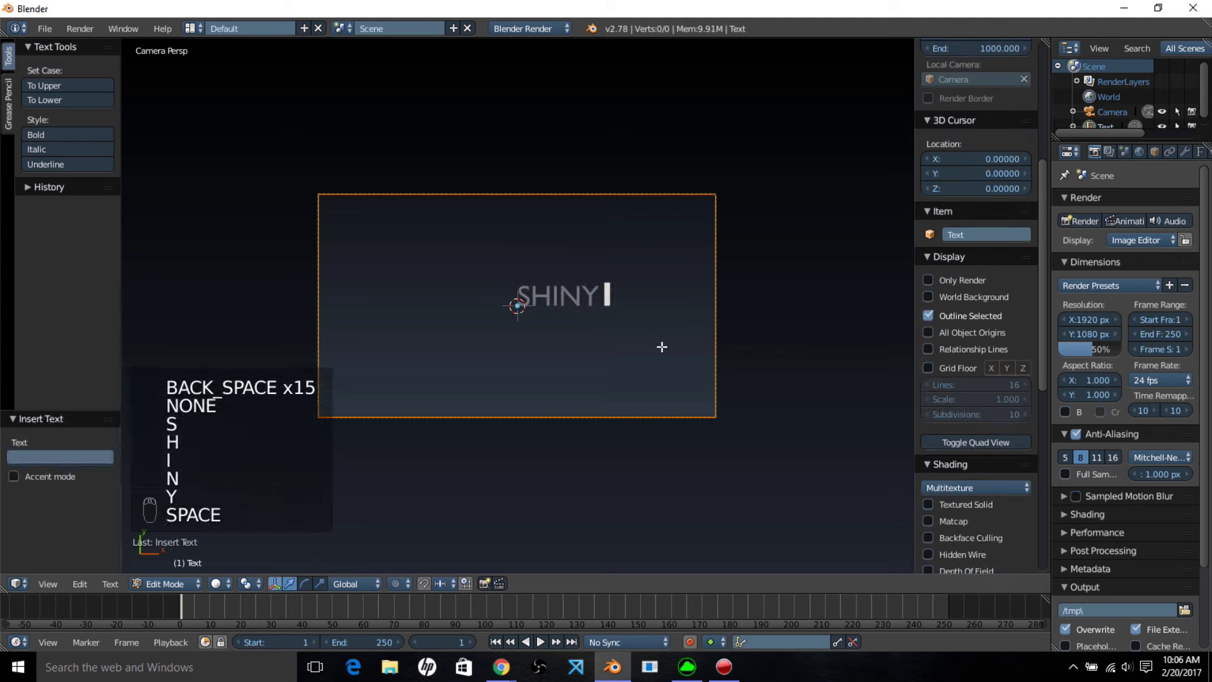
{"action": "type", "text": "TEXT"}
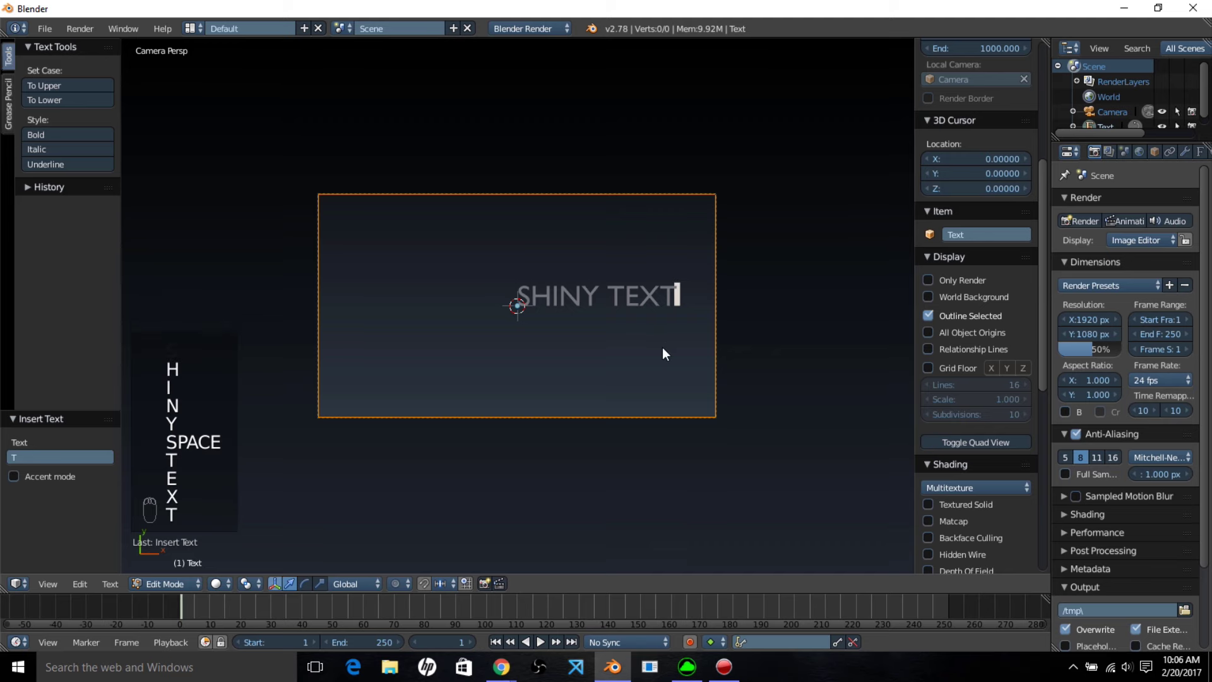
{"action": "key", "text": "Tab"}
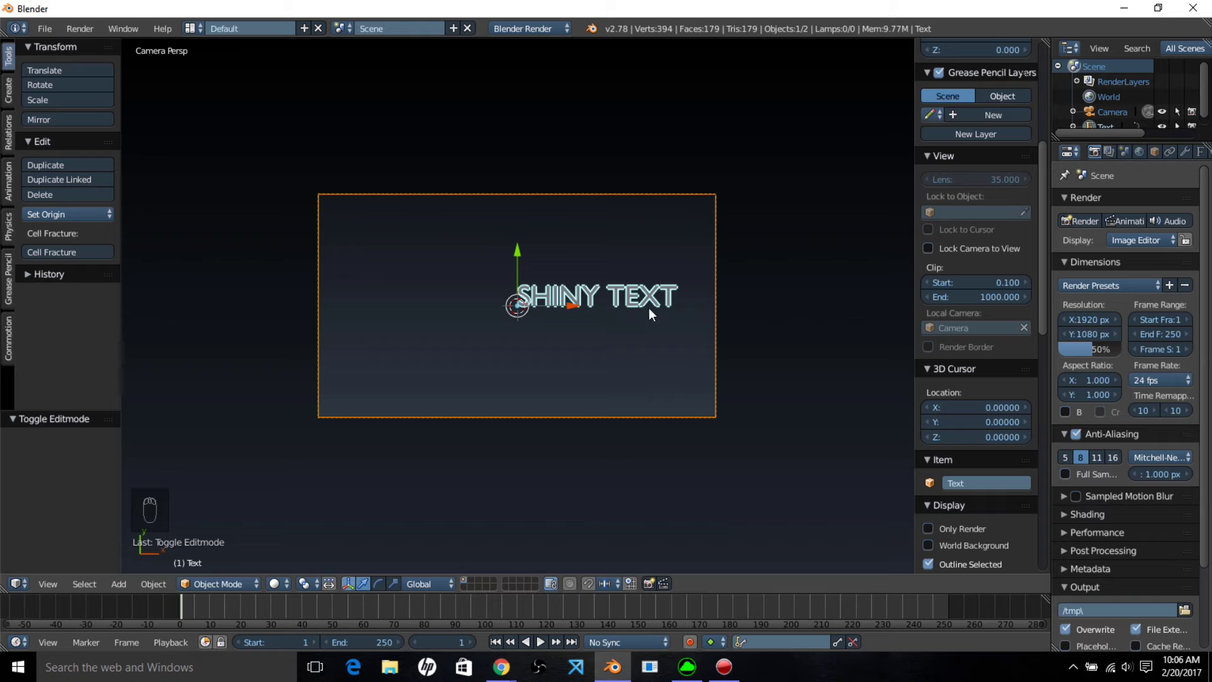
- Set the text's paragraph alignment to Center
{"action": "left_click", "coordinate": [1200, 153]}
{"action": "scroll", "coordinate": [1097, 389], "scroll_direction": "down", "scroll_amount": 5}
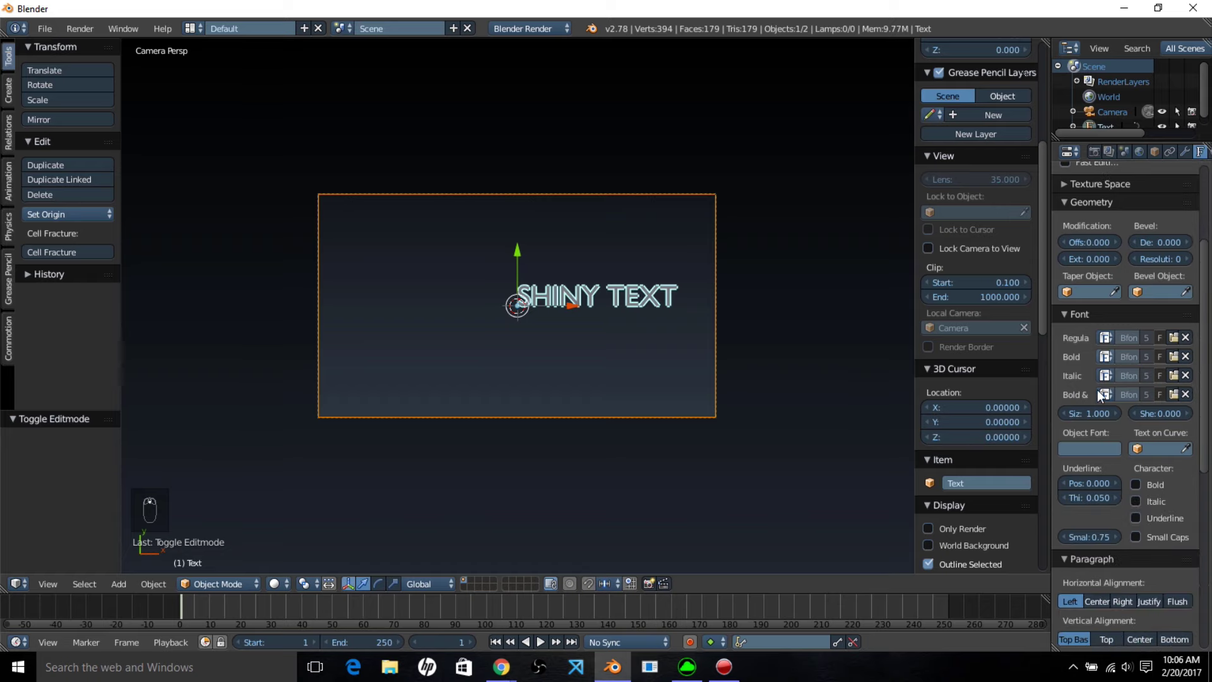
{"action": "scroll", "coordinate": [1097, 389], "scroll_direction": "down", "scroll_amount": 5}
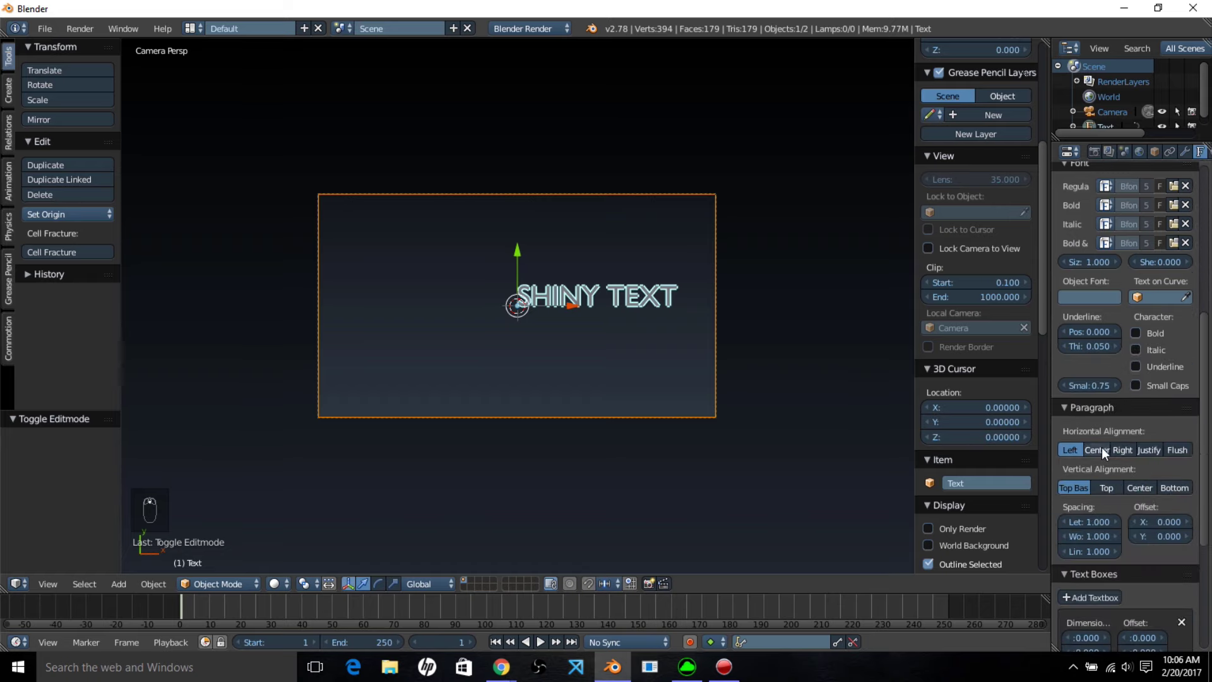
{"action": "left_click", "coordinate": [1101, 449]}
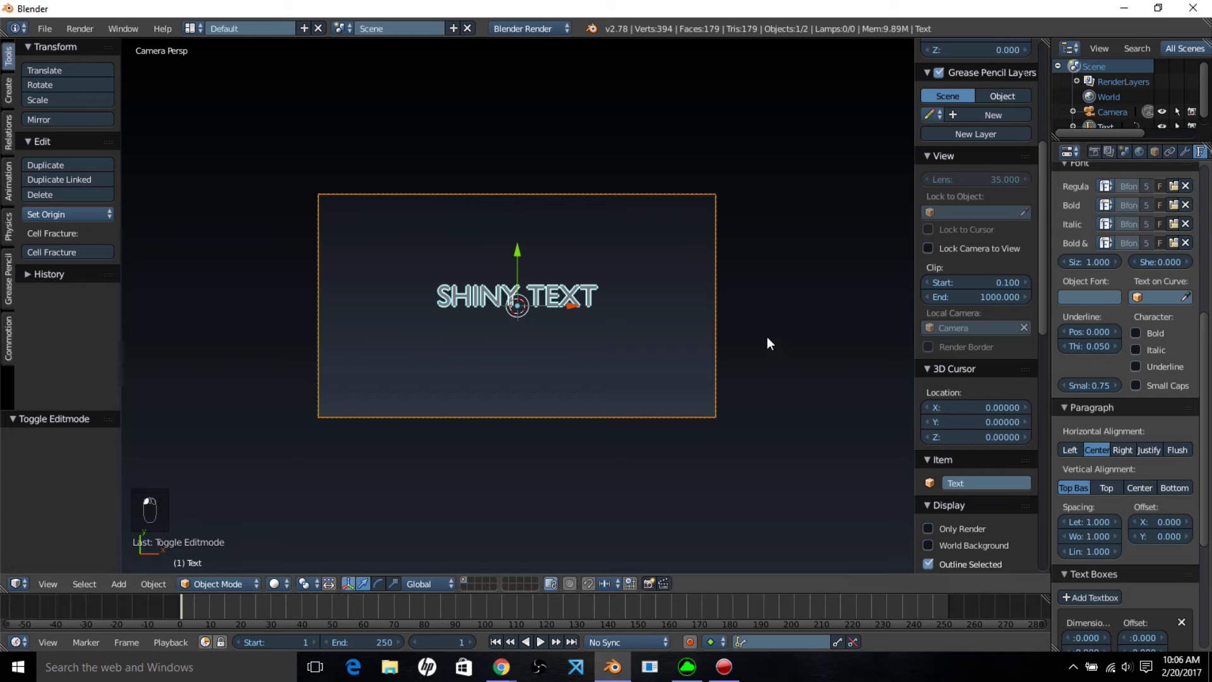
- Move the text down -0.227 along Y in the camera frame
{"action": "scroll", "coordinate": [531, 348], "scroll_direction": "up", "scroll_amount": 1}
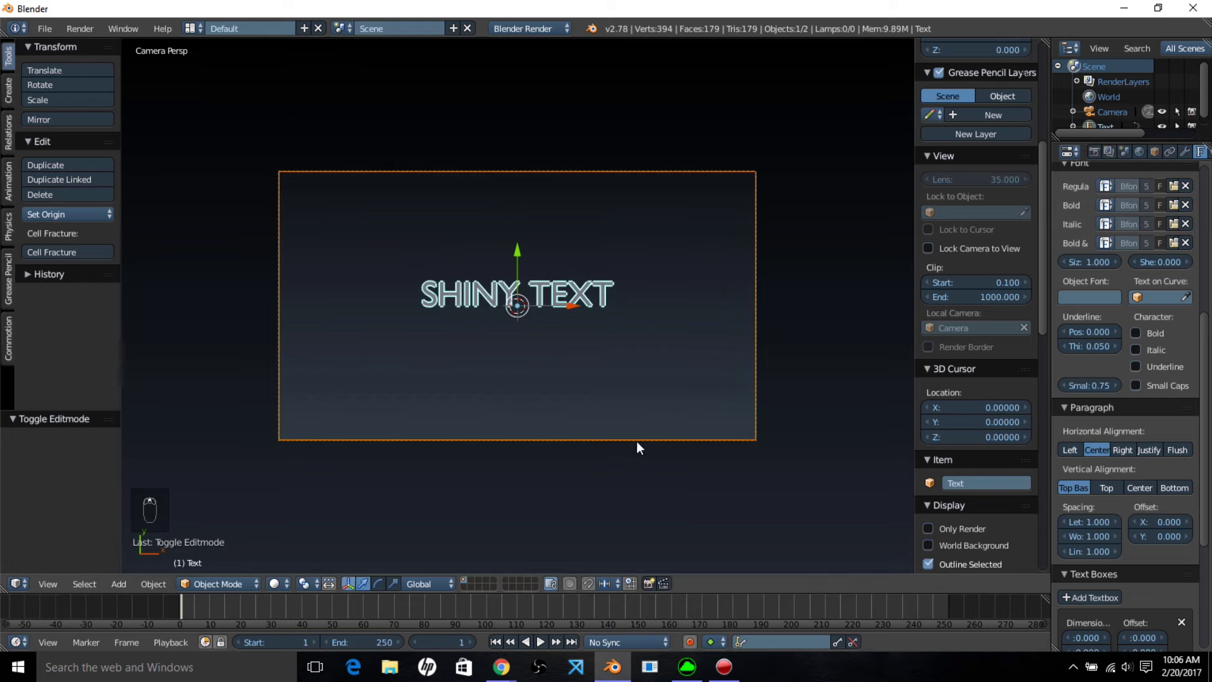
{"action": "scroll", "coordinate": [530, 290], "scroll_direction": "up", "scroll_amount": 1}
{"action": "scroll", "coordinate": [522, 346], "scroll_direction": "up", "scroll_amount": 1}
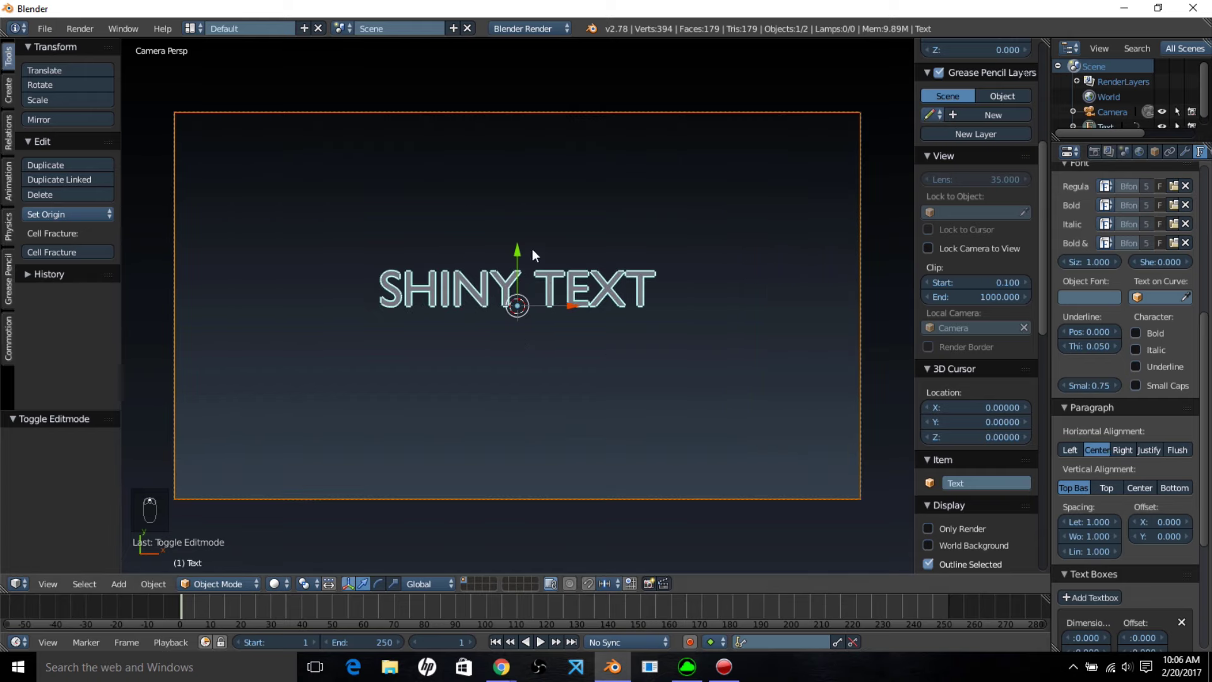
{"action": "left_click_drag", "start_coordinate": [518, 255], "coordinate": [526, 266]}
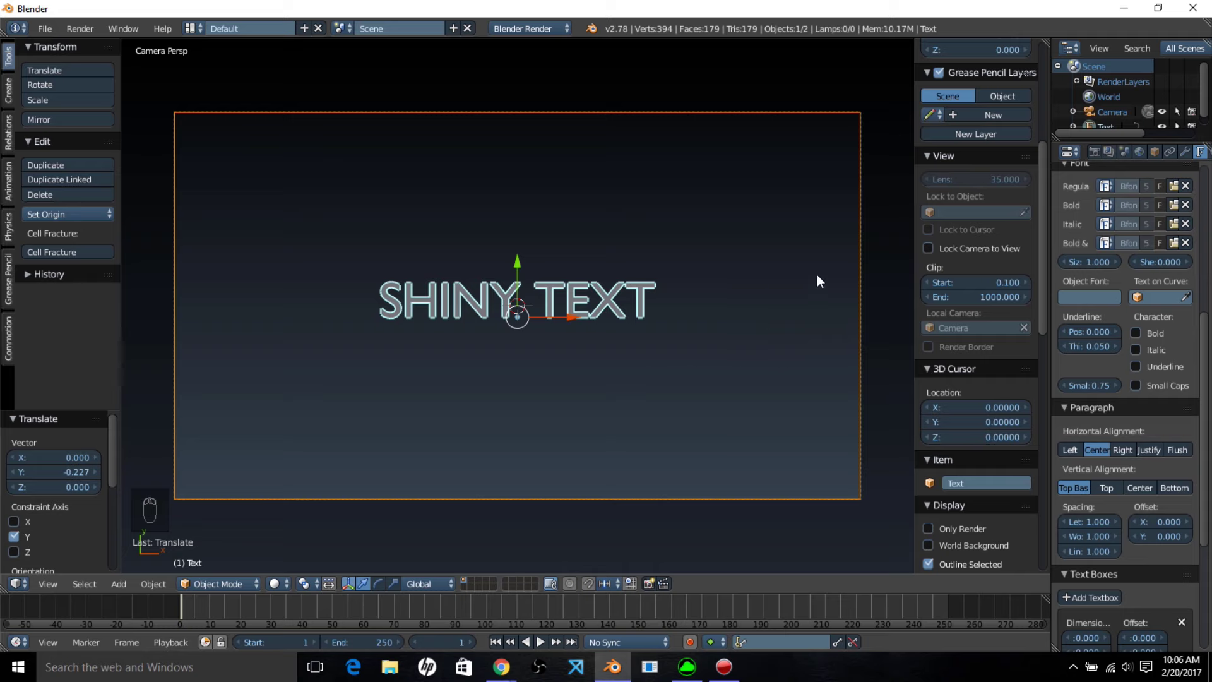
- Replace the text's regular font with theboldfont.ttf from the fonts folder
{"action": "left_click", "coordinate": [1172, 187]}
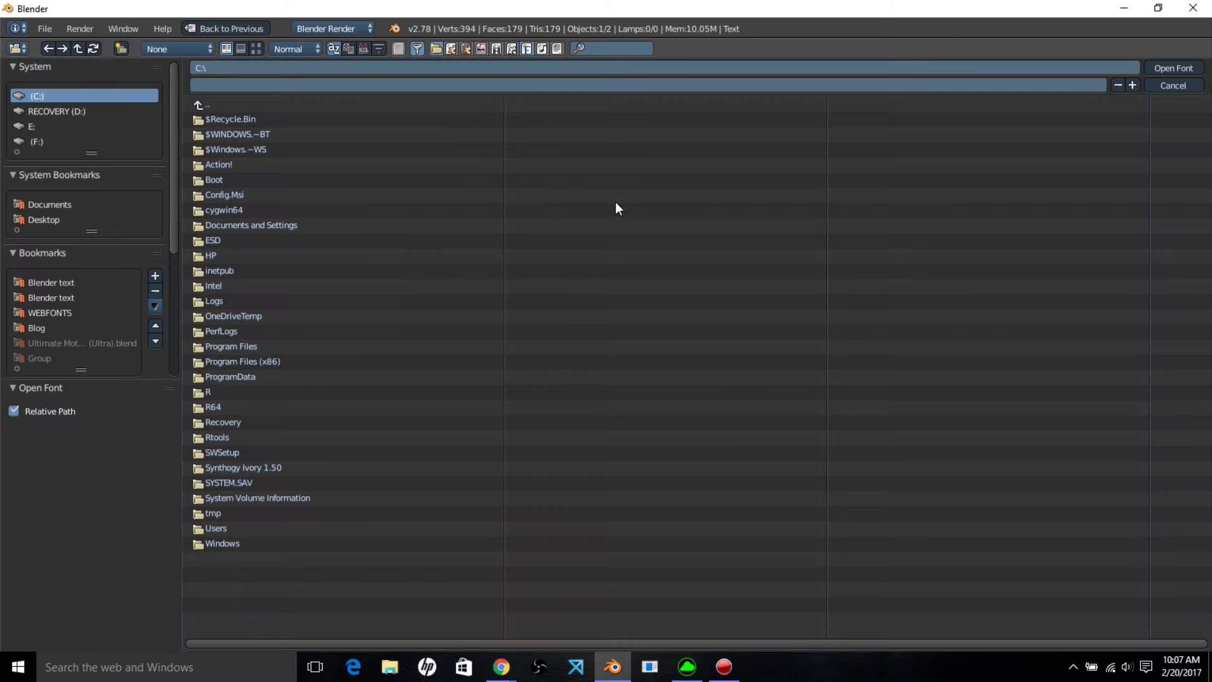
{"action": "scroll", "coordinate": [90, 317], "scroll_direction": "down", "scroll_amount": 5}
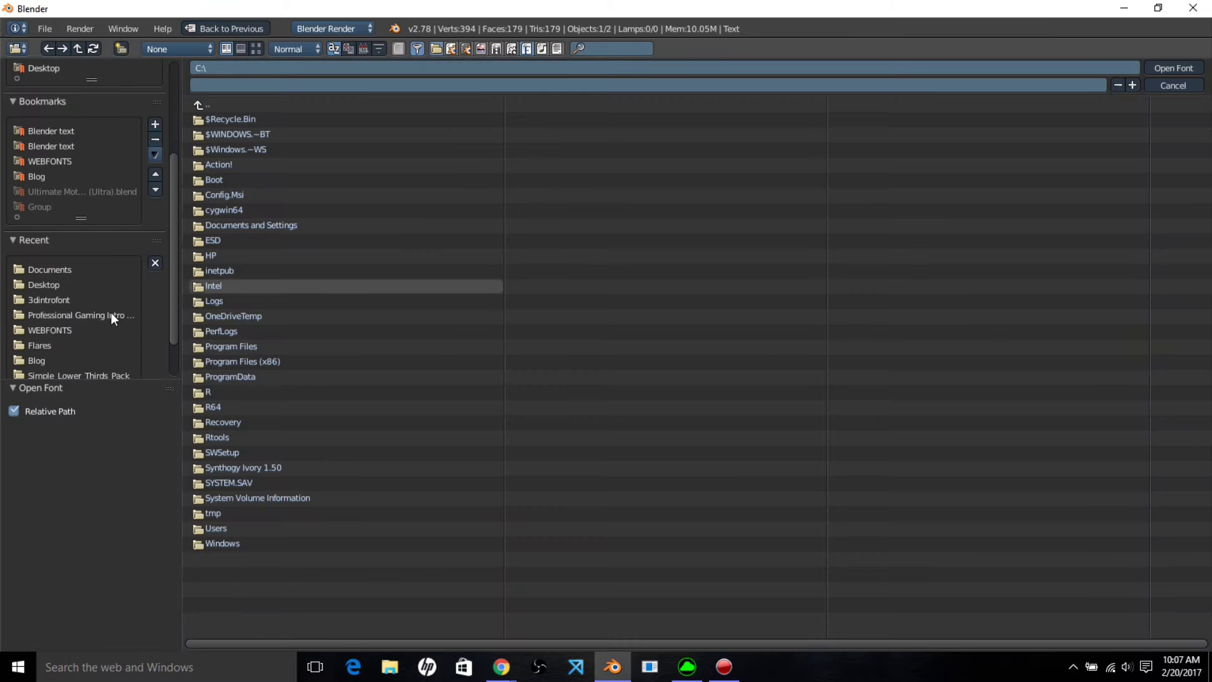
{"action": "left_click", "coordinate": [111, 314]}
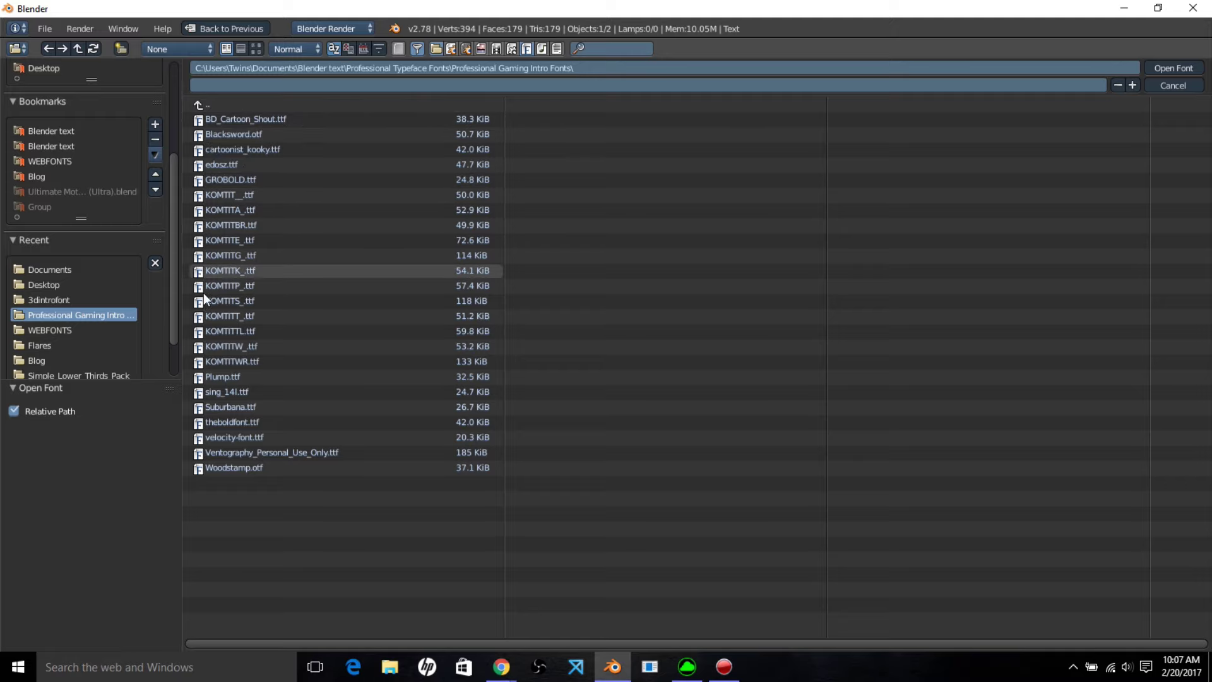
{"action": "left_click", "coordinate": [236, 423]}
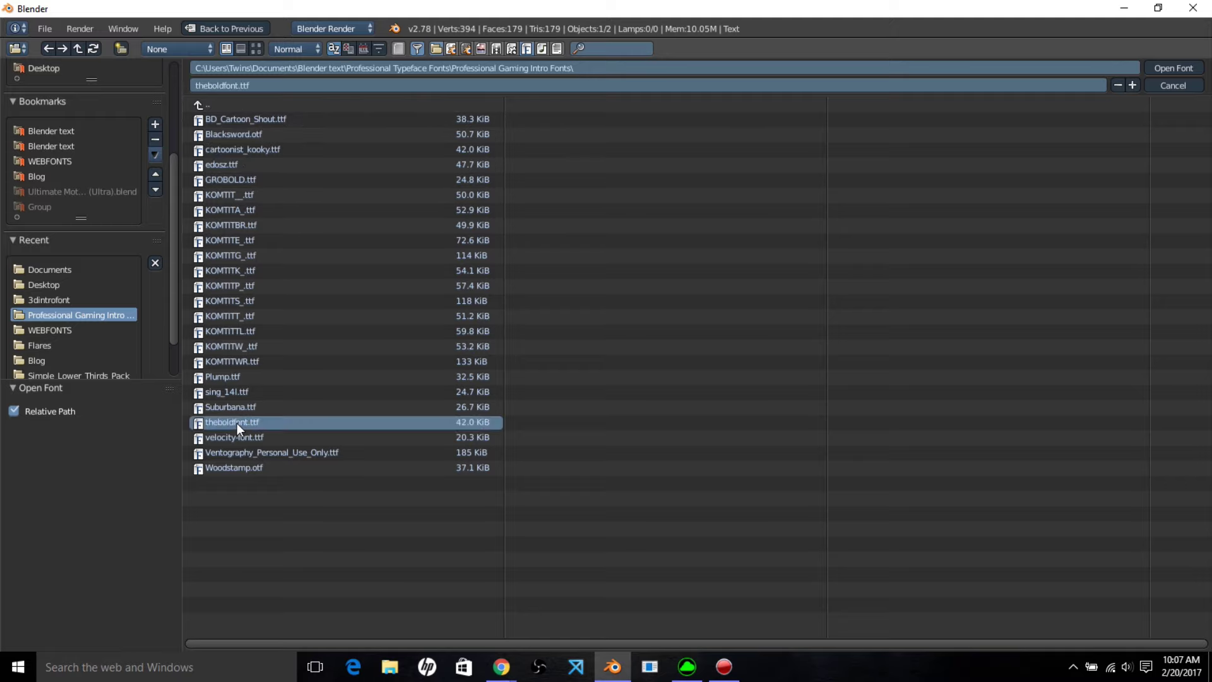
{"action": "left_click", "coordinate": [1175, 68]}
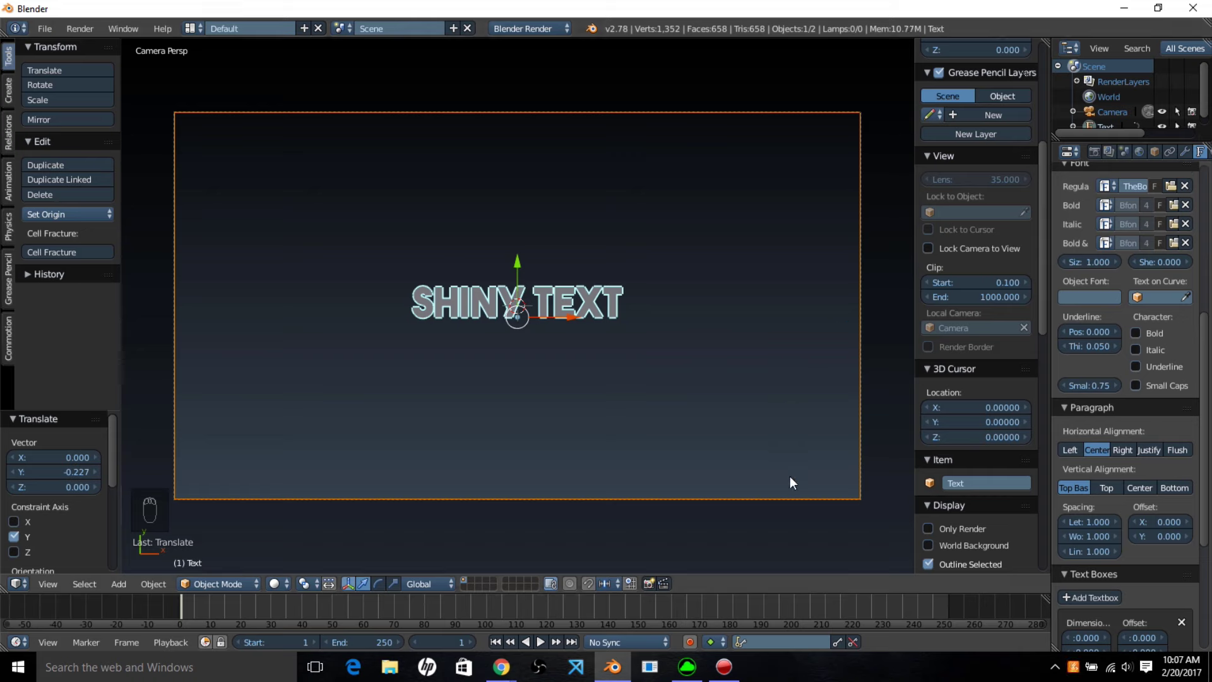
- Squash the text slightly along Y, then scale it uniformly to about 2.1
{"action": "key", "text": "s"}
{"action": "key", "text": "y"}
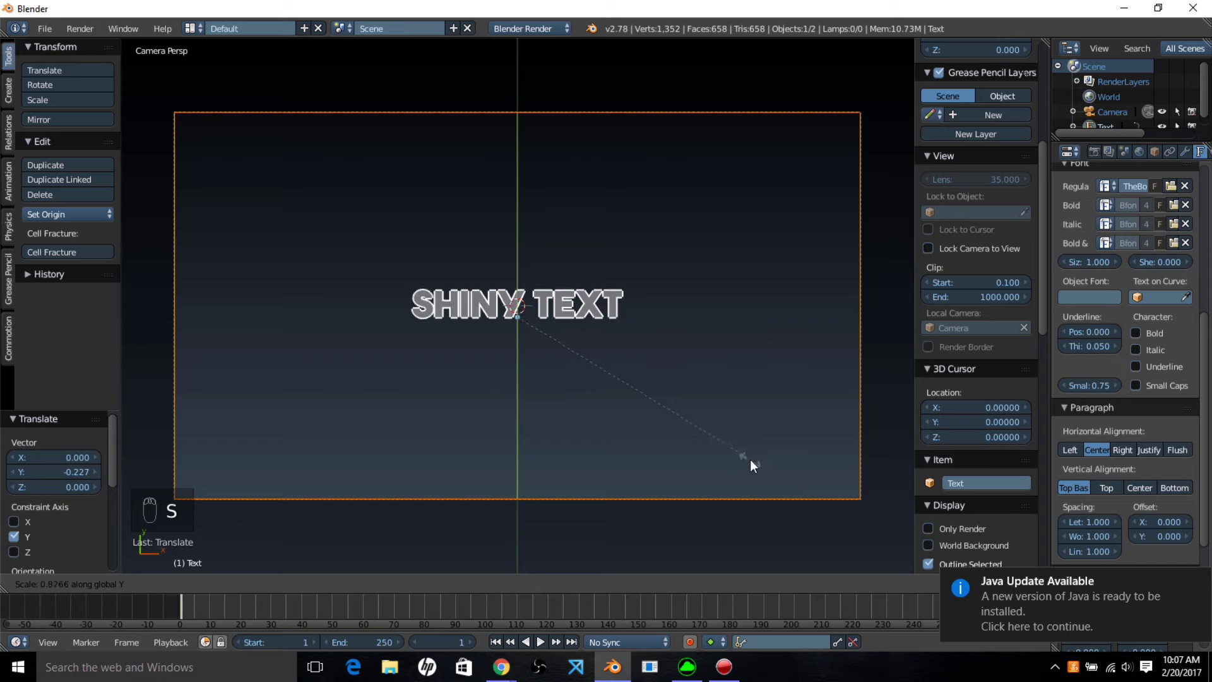
{"action": "left_click", "coordinate": [757, 469]}
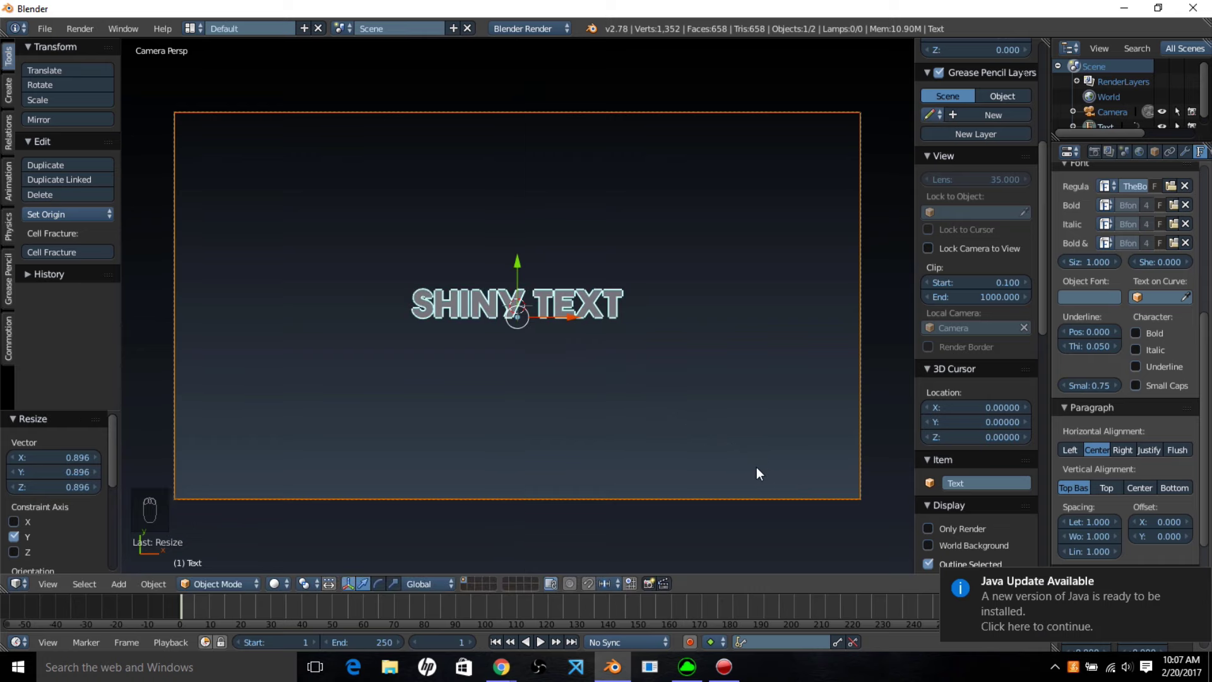
{"action": "scroll", "coordinate": [528, 310], "scroll_direction": "up", "scroll_amount": 1}
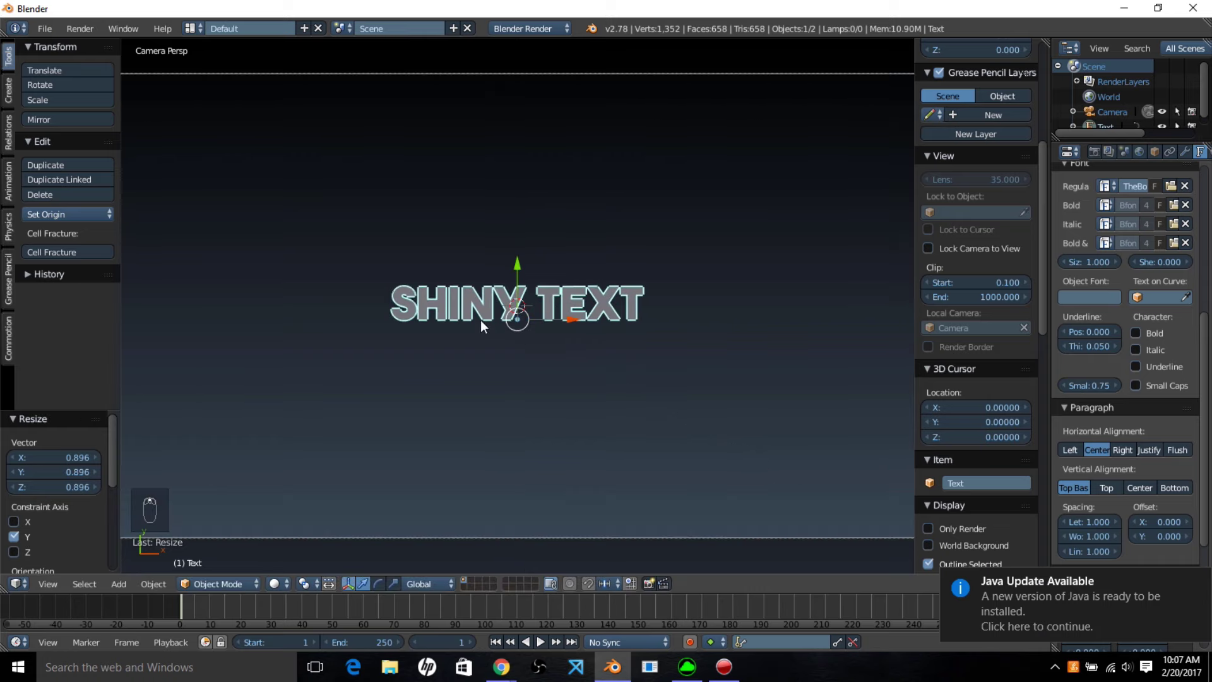
{"action": "scroll", "coordinate": [537, 355], "scroll_direction": "down", "scroll_amount": 1}
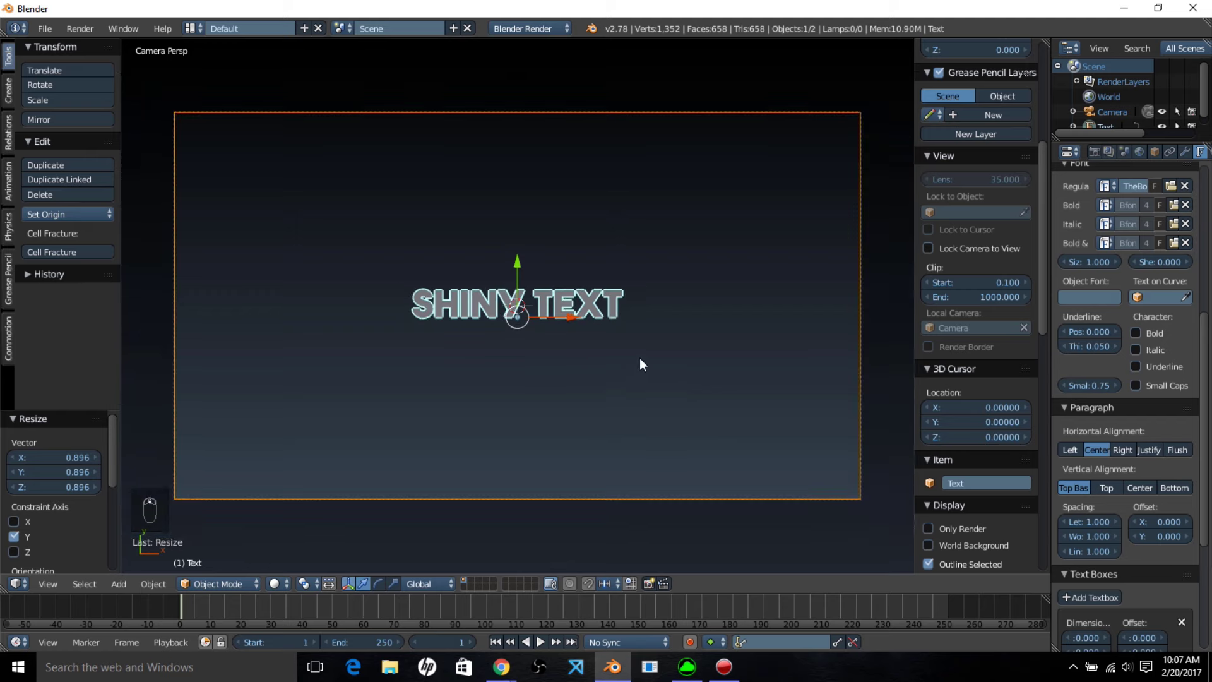
{"action": "key", "text": "s"}
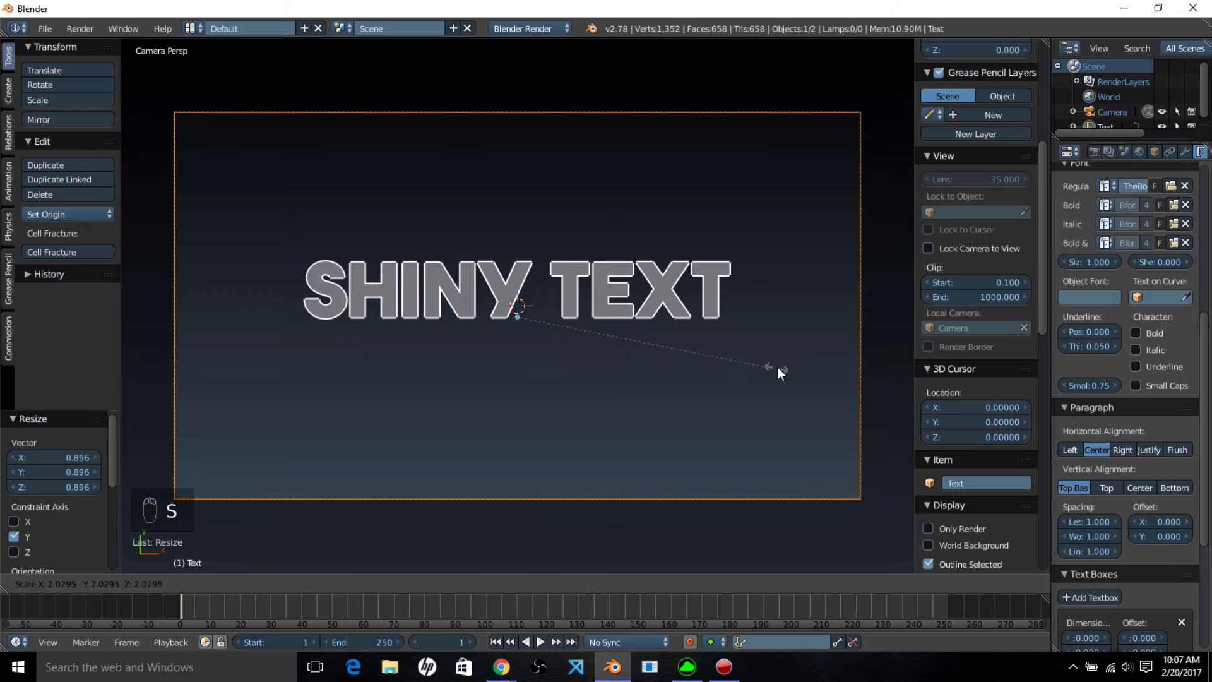
{"action": "left_click", "coordinate": [785, 378]}
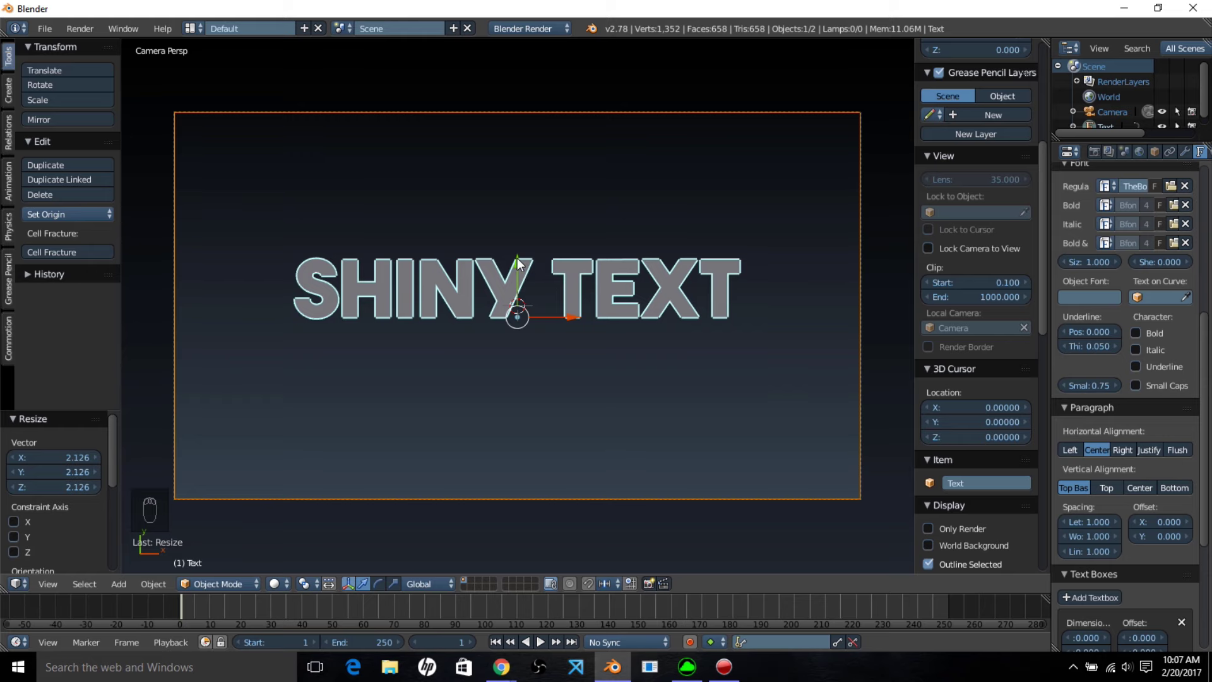
- Nudge the text -0.121 along Y and turn off Outline Selected
{"action": "left_click_drag", "start_coordinate": [517, 262], "coordinate": [525, 272]}
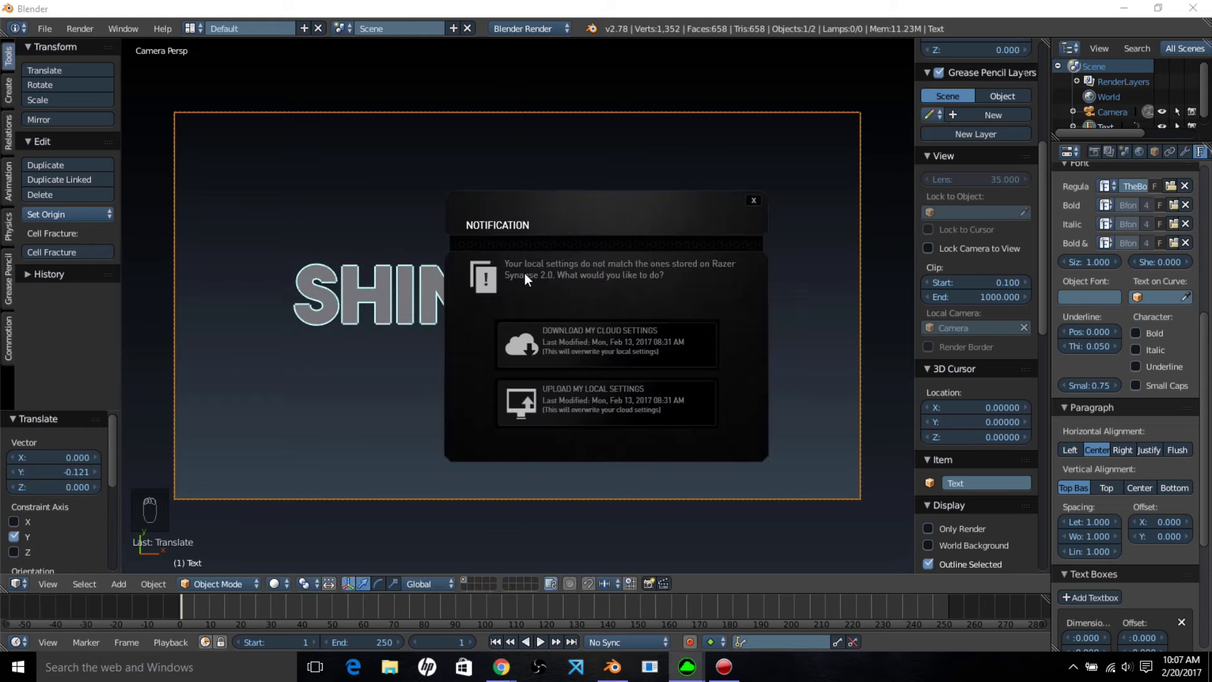
{"action": "left_click", "coordinate": [753, 200]}
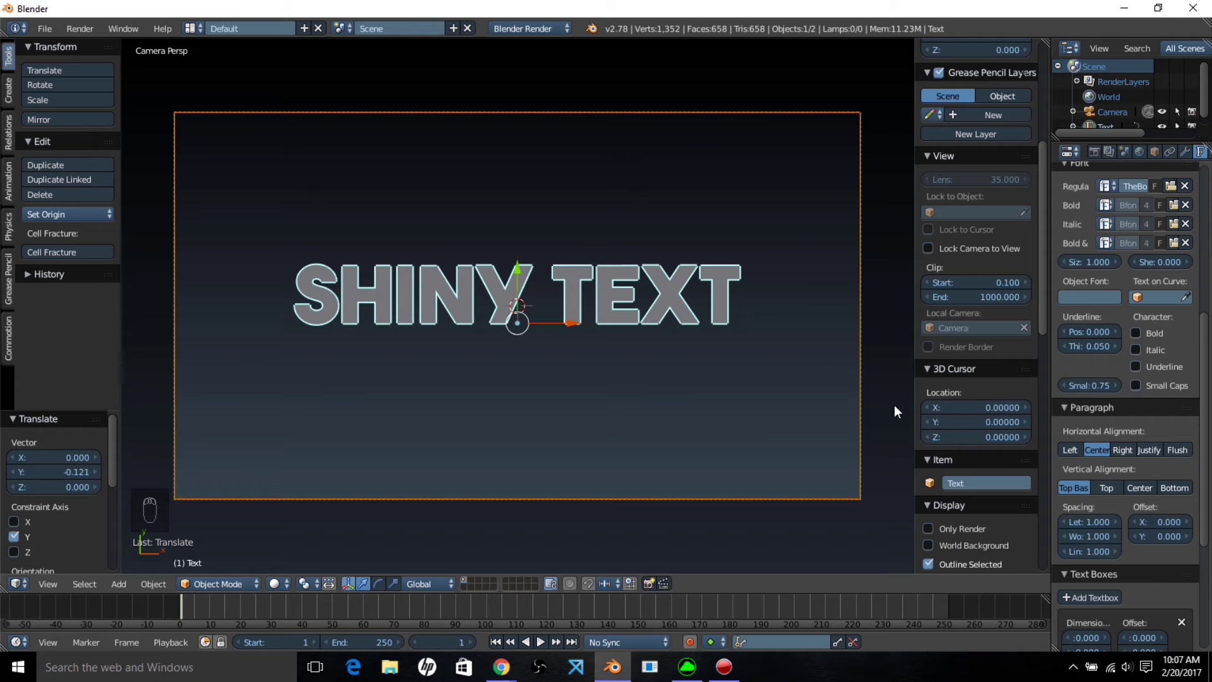
{"action": "scroll", "coordinate": [961, 455], "scroll_direction": "down", "scroll_amount": 3}
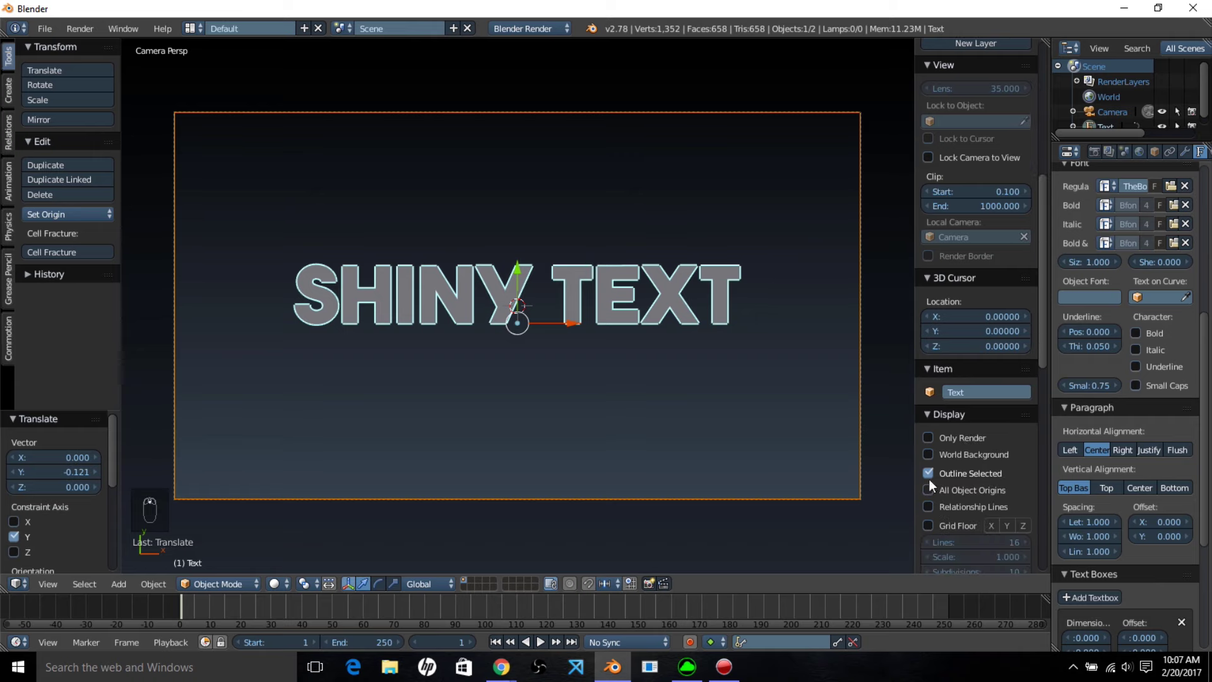
{"action": "left_click", "coordinate": [930, 473]}
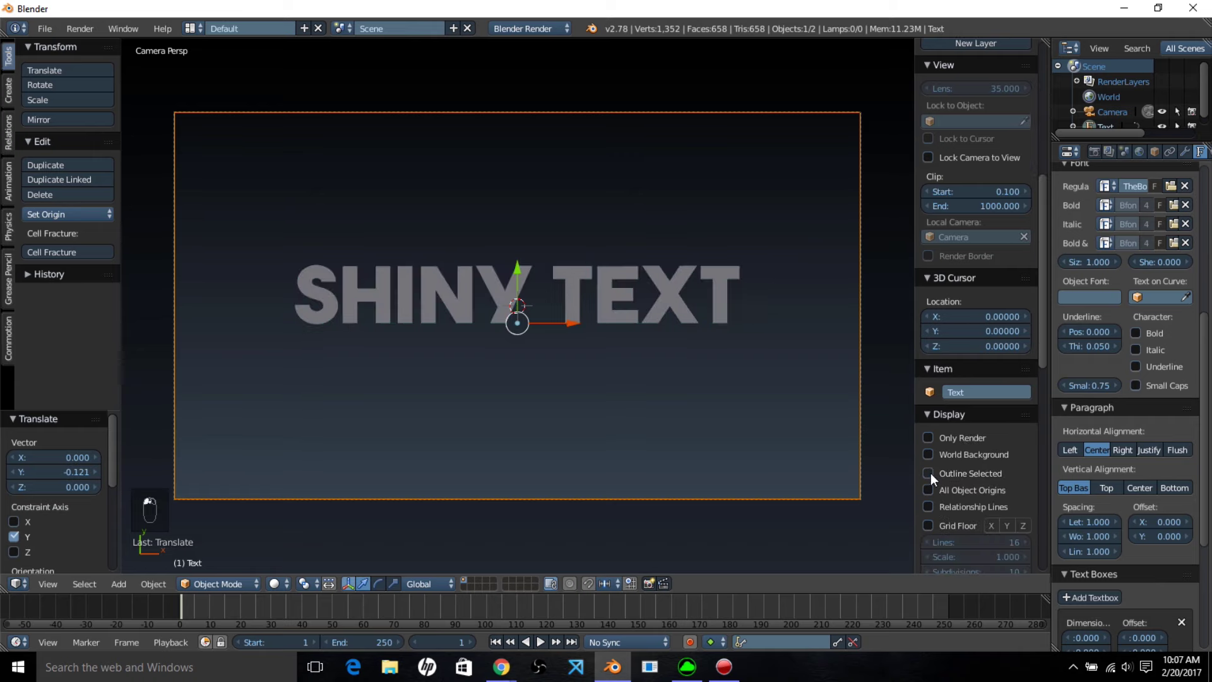
- Create a new material, Material.001, for the text
{"action": "scroll", "coordinate": [1146, 153], "scroll_direction": "down", "scroll_amount": 3}
{"action": "left_click", "coordinate": [1140, 152]}
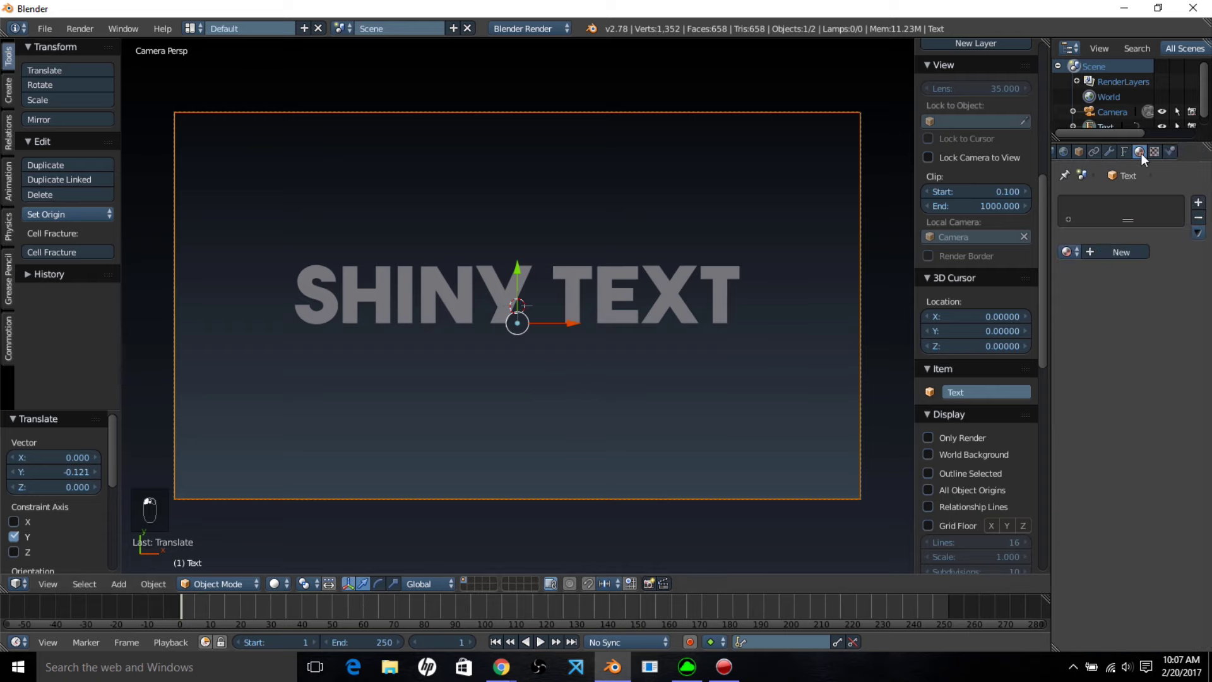
{"action": "left_click", "coordinate": [1131, 255]}
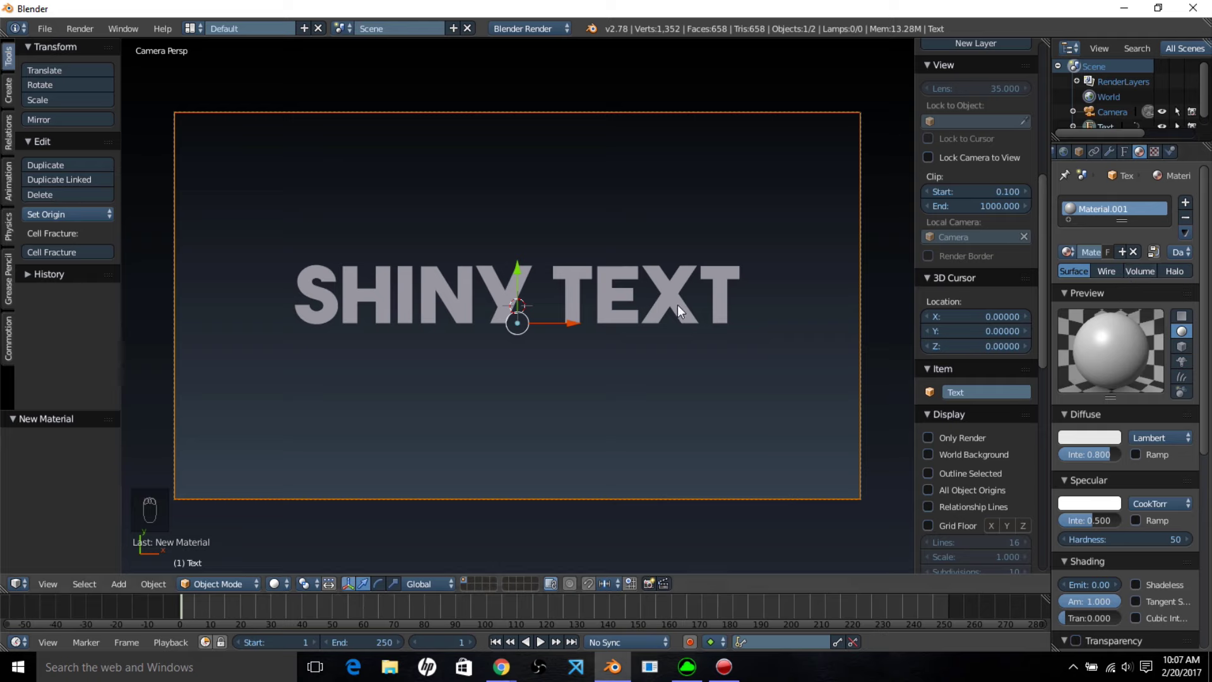
- Draw a render border around the text and switch viewport shading to Rendered
{"action": "key", "text": "shift+b"}
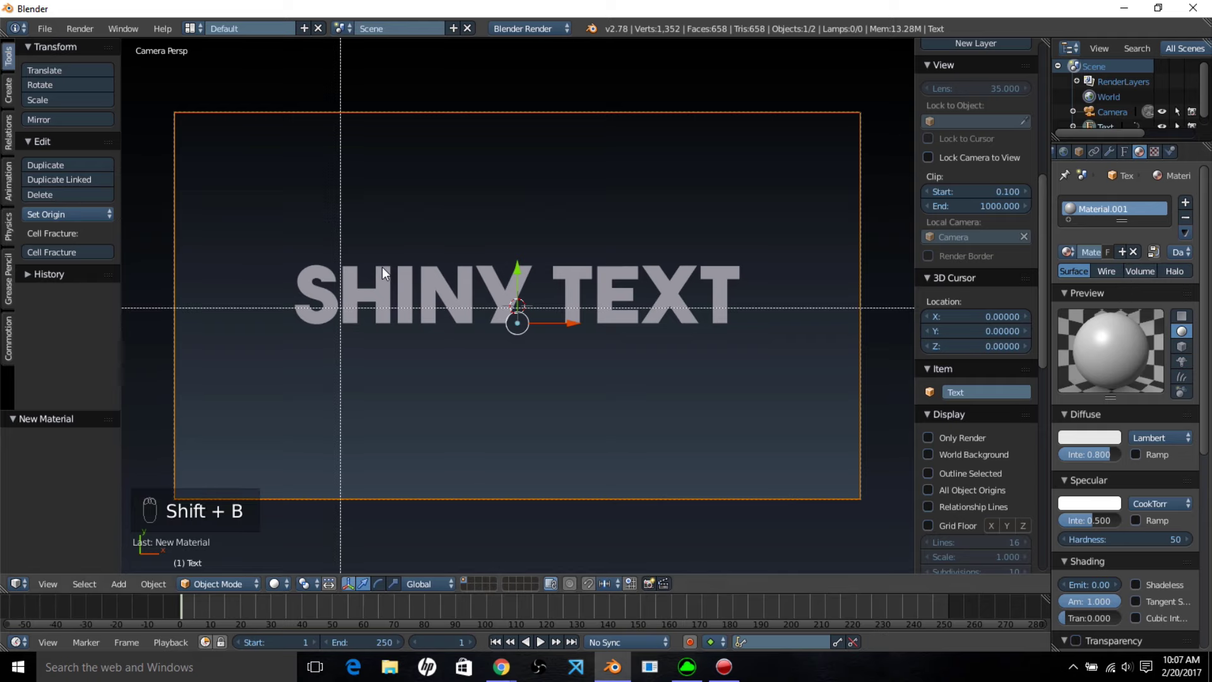
{"action": "left_click_drag", "start_coordinate": [337, 246], "coordinate": [695, 369]}
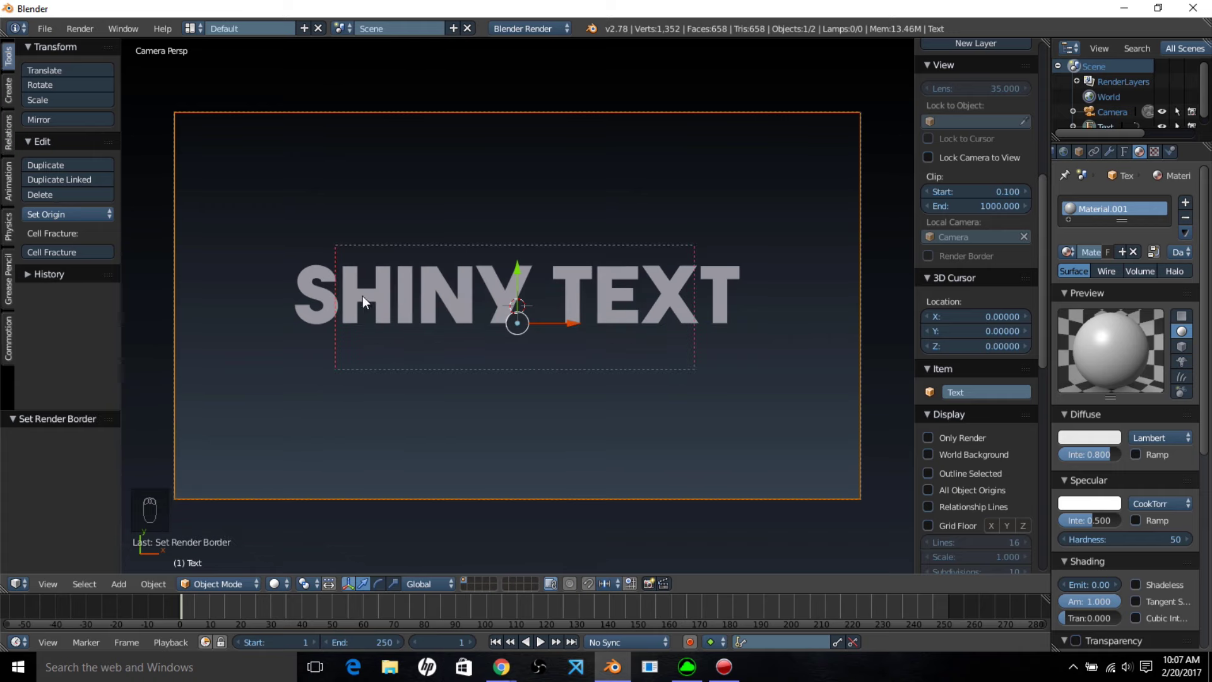
{"action": "left_click", "coordinate": [282, 580]}
{"action": "left_click", "coordinate": [320, 480]}
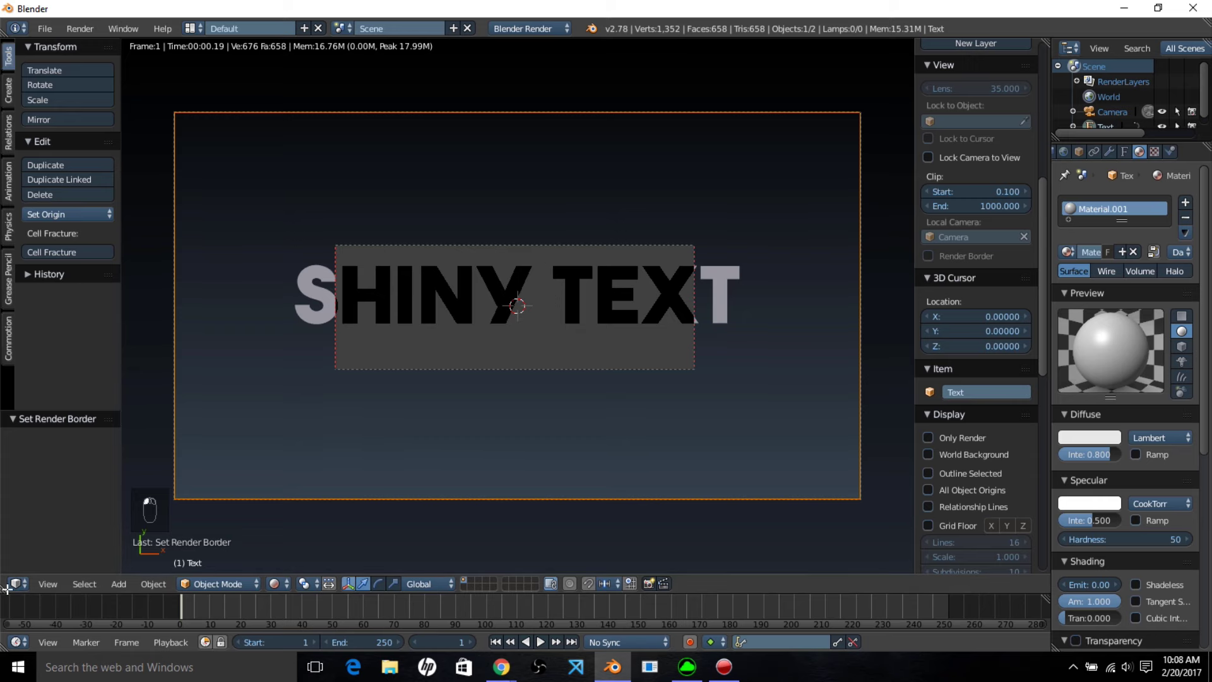
- Split off a Node Editor area on the left and tick Shadeless for Material.001
{"action": "left_click_drag", "start_coordinate": [7, 589], "coordinate": [344, 569]}
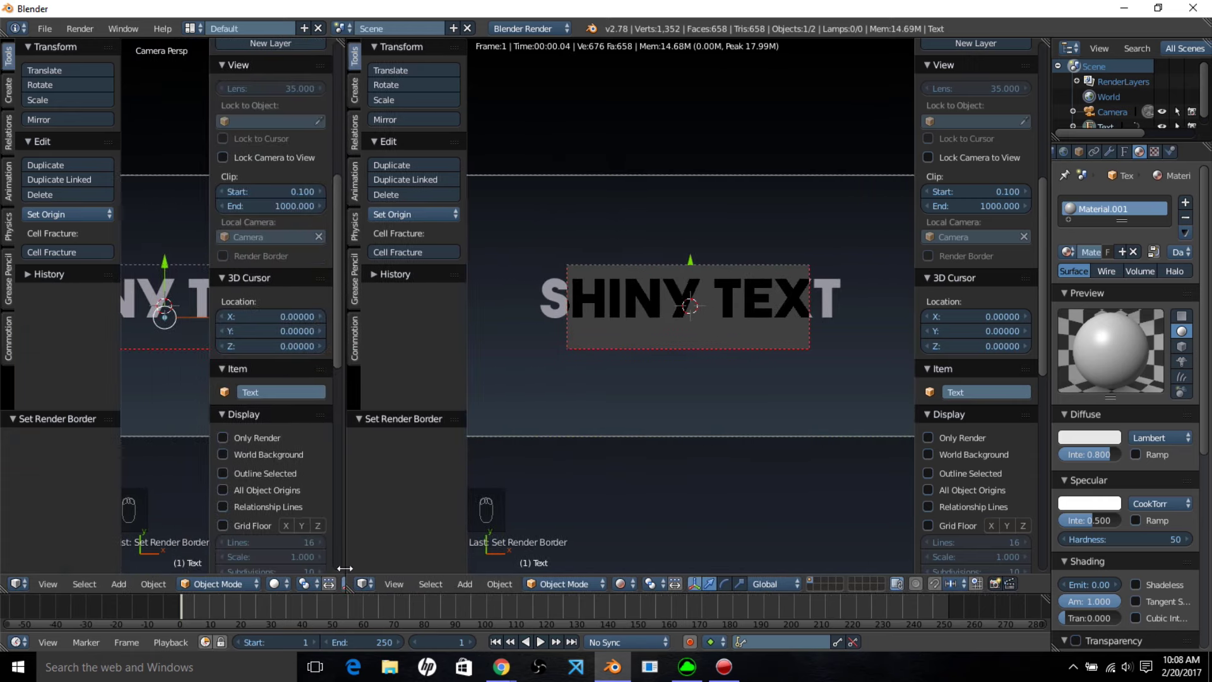
{"action": "left_click", "coordinate": [20, 588]}
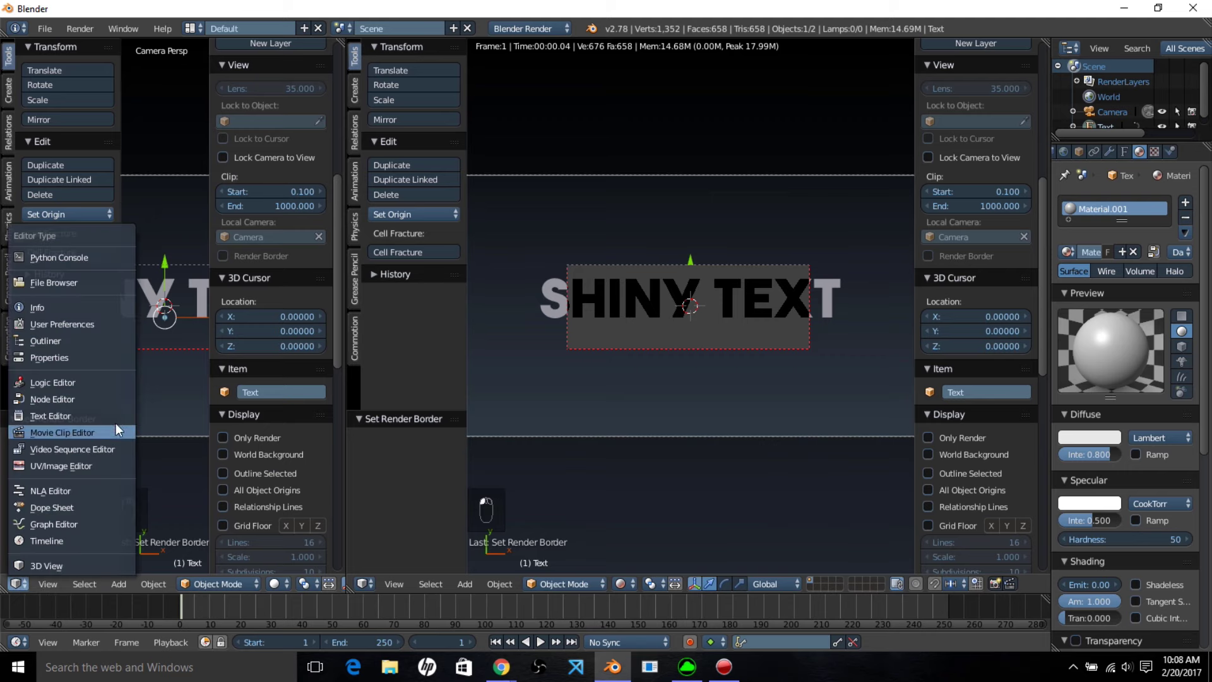
{"action": "left_click", "coordinate": [104, 398]}
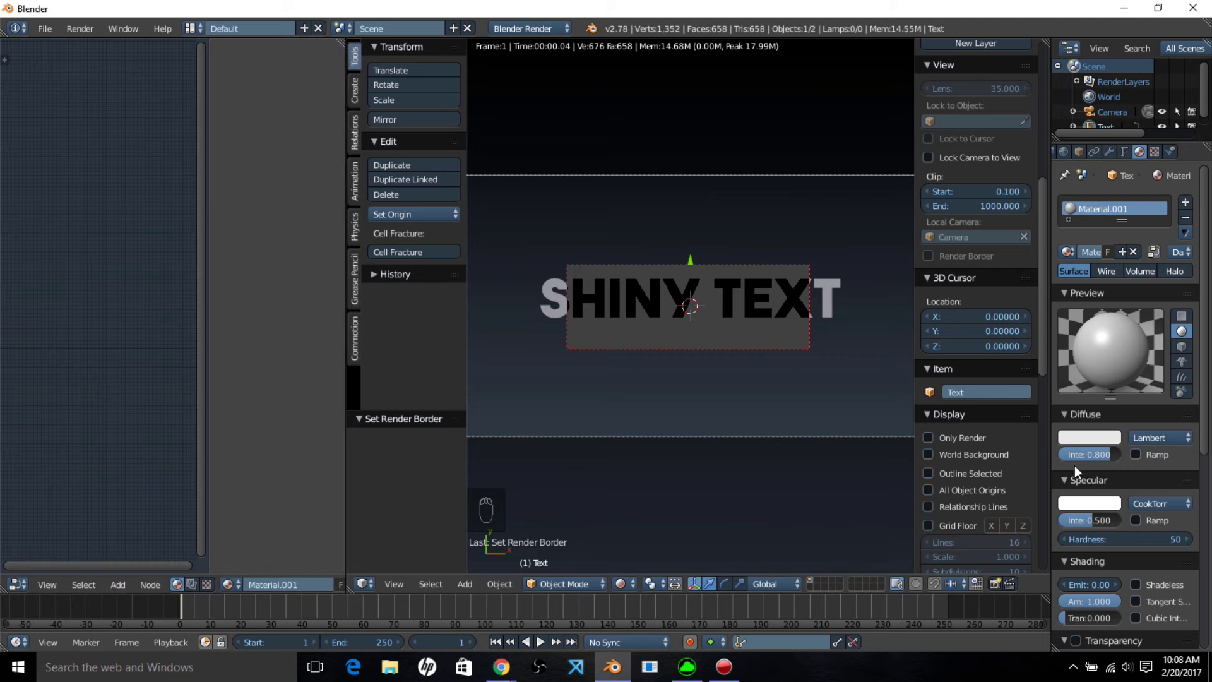
{"action": "left_click", "coordinate": [1157, 585]}
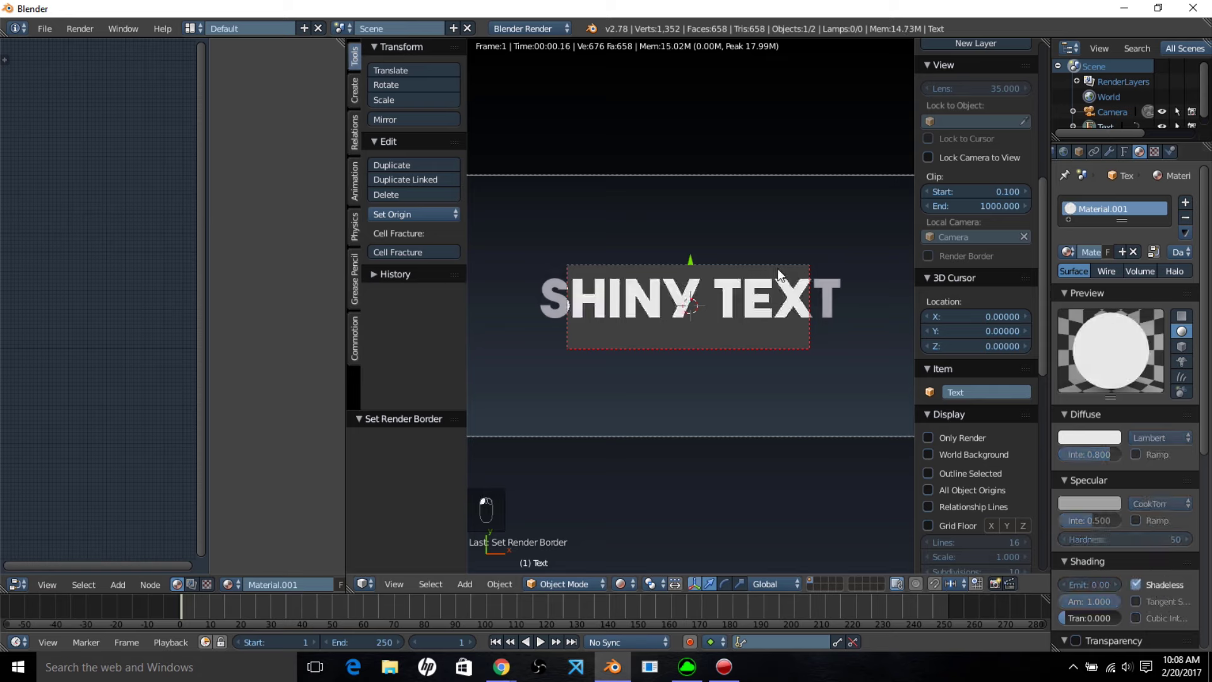
{"action": "scroll", "coordinate": [336, 590], "scroll_direction": "down", "scroll_amount": 3}
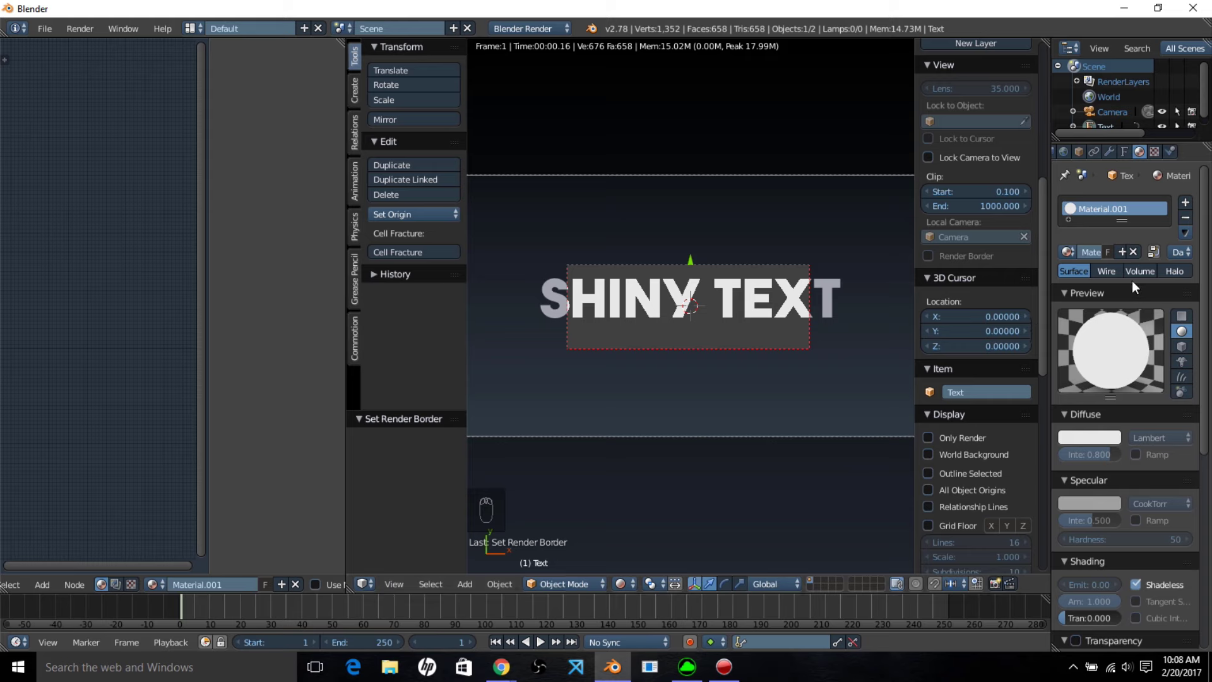
- Enable Use Nodes for the text's material
{"action": "left_click", "coordinate": [1153, 252]}
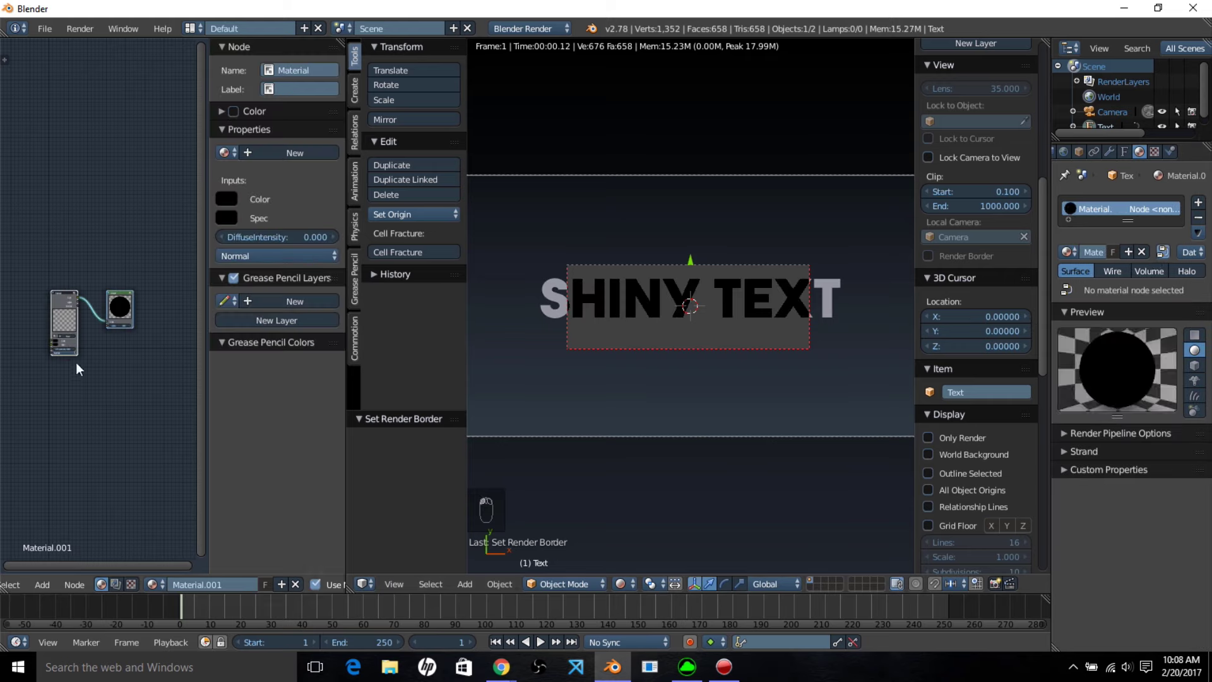
{"action": "scroll", "coordinate": [63, 369], "scroll_direction": "up", "scroll_amount": 4}
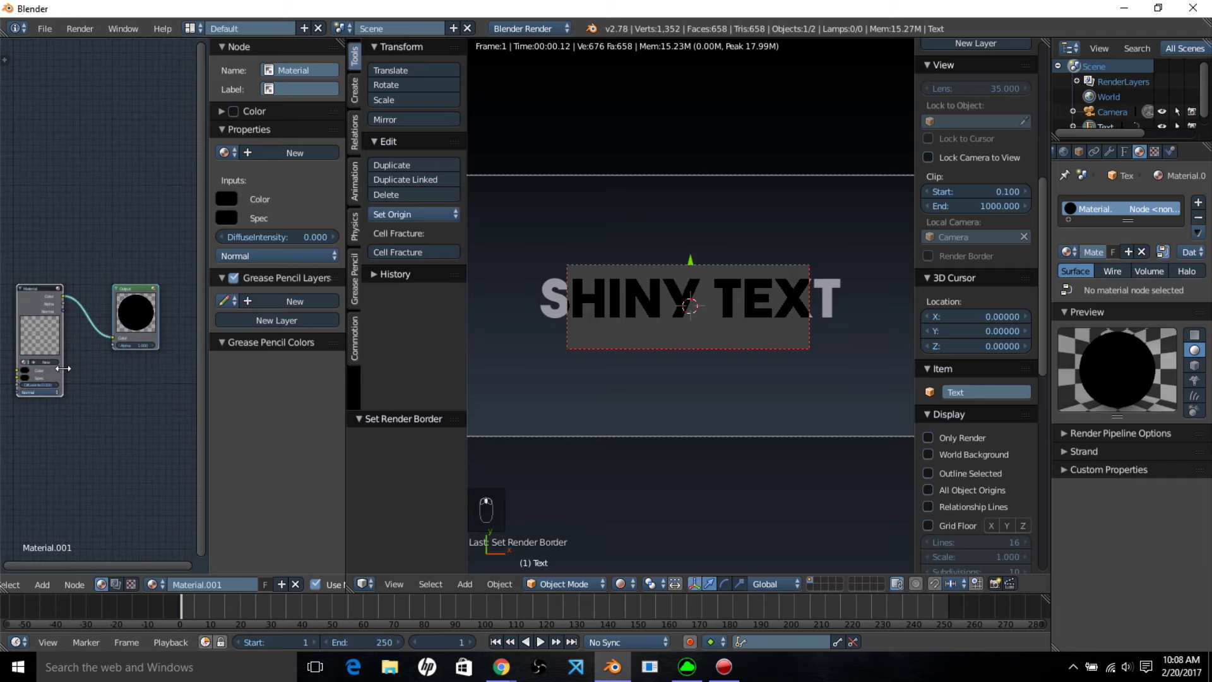
{"action": "scroll", "coordinate": [63, 369], "scroll_direction": "up", "scroll_amount": 1}
{"action": "middle_click_drag", "start_coordinate": [63, 369], "coordinate": [181, 374]}
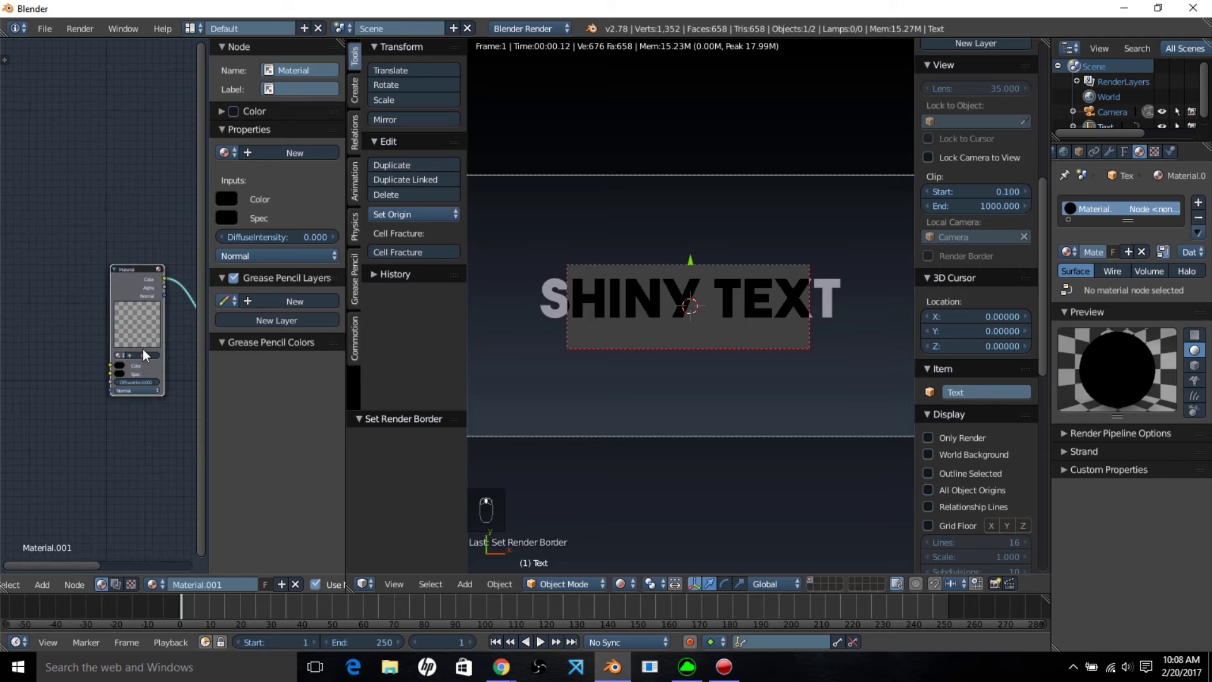
{"action": "scroll", "coordinate": [142, 348], "scroll_direction": "up", "scroll_amount": 1}
- Assign Material.001 to the Material node
{"action": "left_click", "coordinate": [124, 365]}
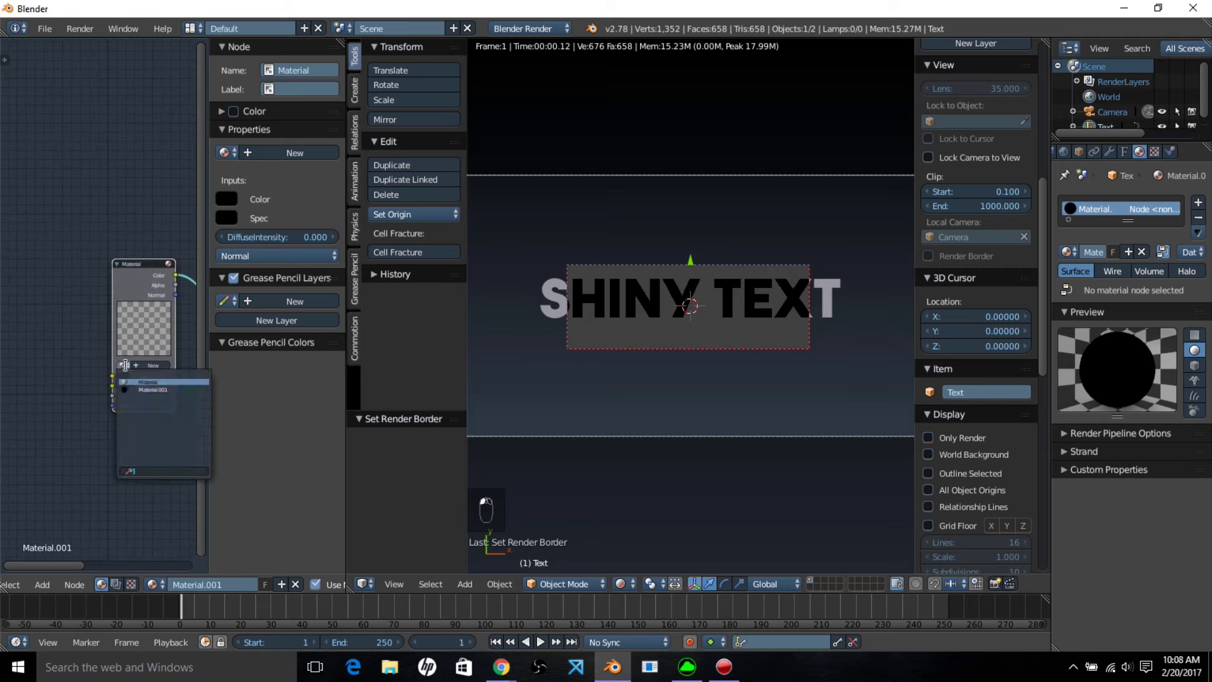
{"action": "left_click", "coordinate": [145, 390]}
{"action": "scroll", "coordinate": [131, 457], "scroll_direction": "down", "scroll_amount": 1}
{"action": "middle_click_drag", "start_coordinate": [131, 457], "coordinate": [180, 379]}
{"action": "scroll", "coordinate": [181, 379], "scroll_direction": "up", "scroll_amount": 2}
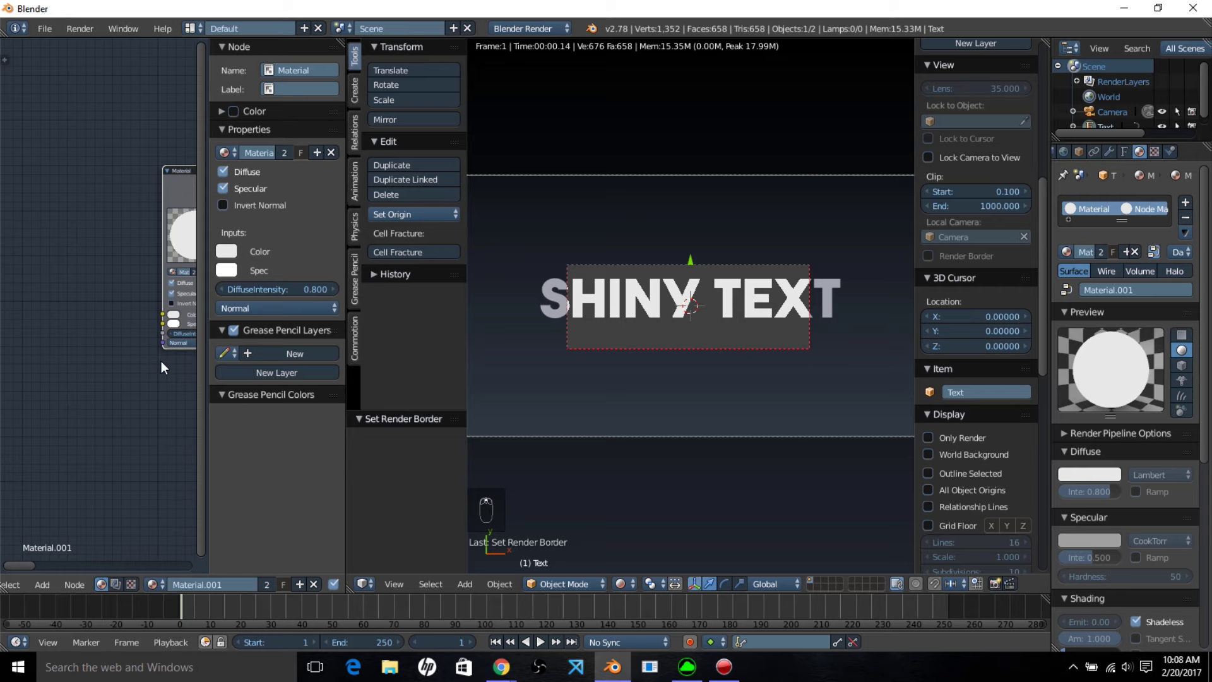
{"action": "scroll", "coordinate": [161, 362], "scroll_direction": "down", "scroll_amount": 1}
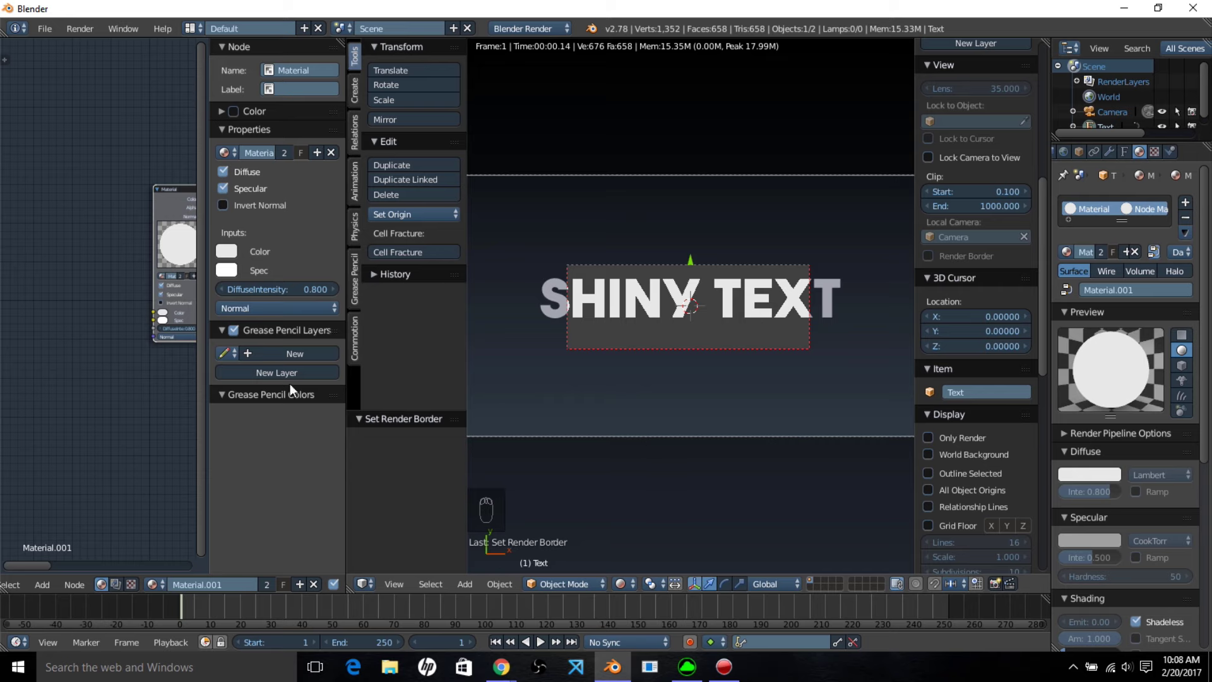
- Add a ColorRamp node to the left of the Material node
{"action": "left_click", "coordinate": [43, 584]}
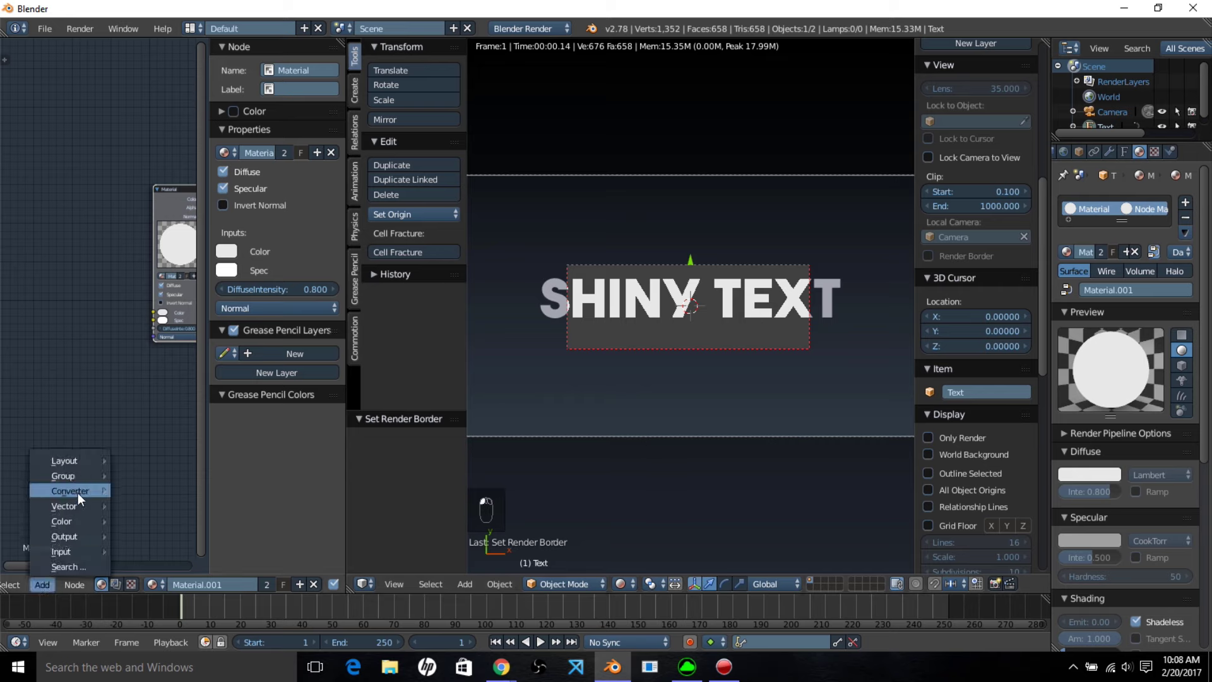
{"action": "mouse_move", "coordinate": [78, 492]}
{"action": "left_click", "coordinate": [174, 358]}
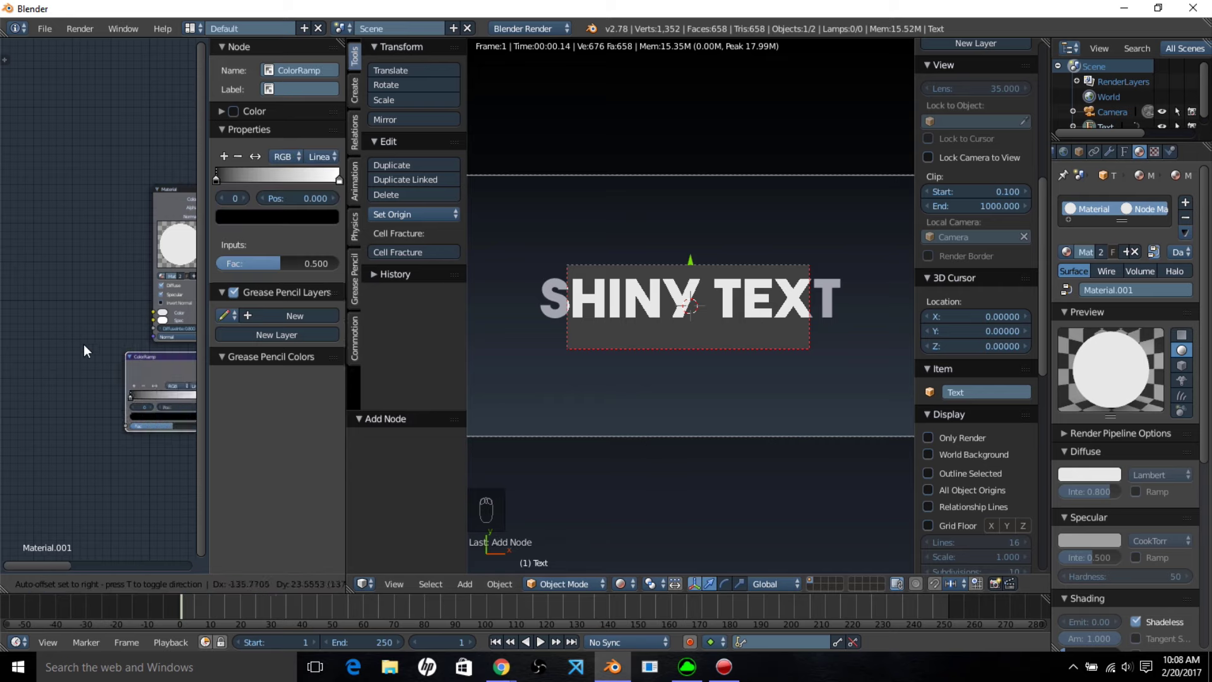
{"action": "left_click", "coordinate": [36, 351]}
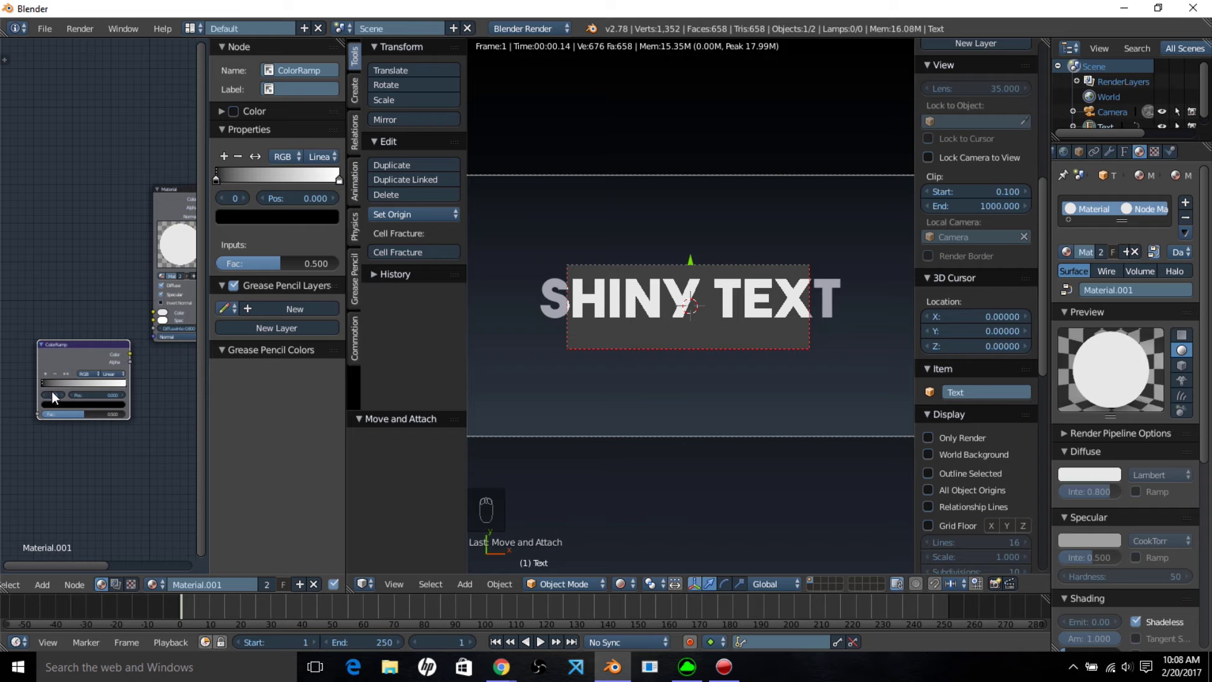
- Make the ColorRamp's left stop orange
{"action": "left_click", "coordinate": [74, 405]}
{"action": "left_click", "coordinate": [108, 296]}
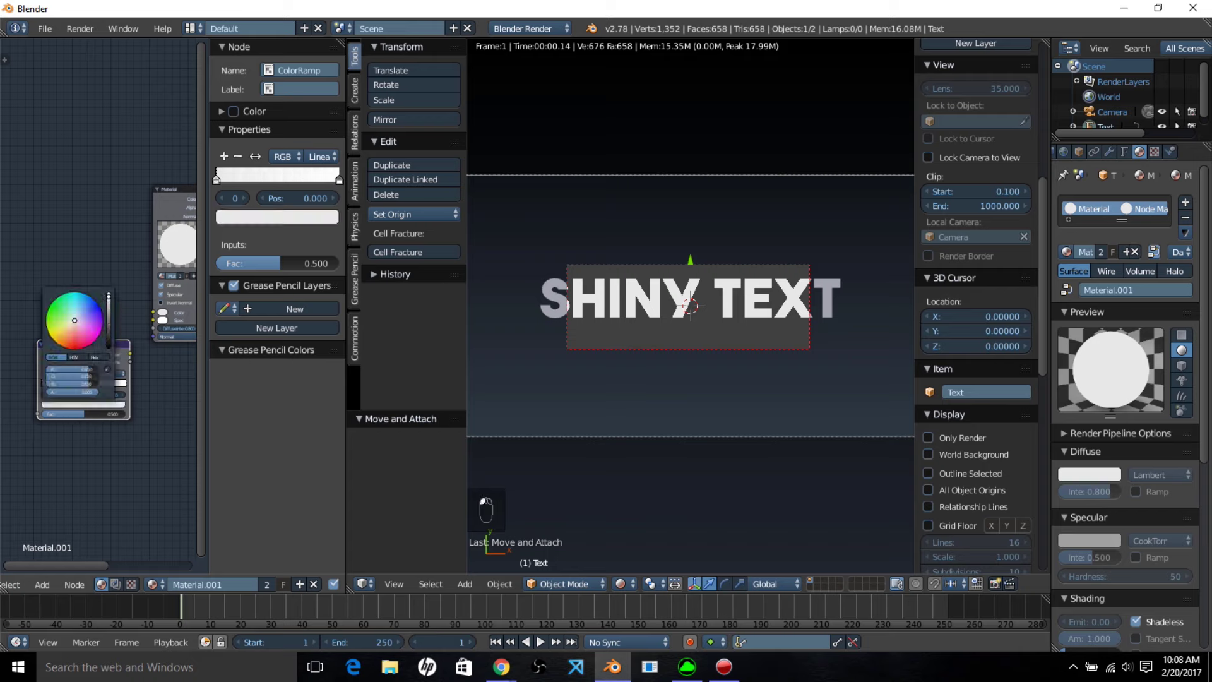
{"action": "left_click_drag", "start_coordinate": [71, 327], "coordinate": [62, 346]}
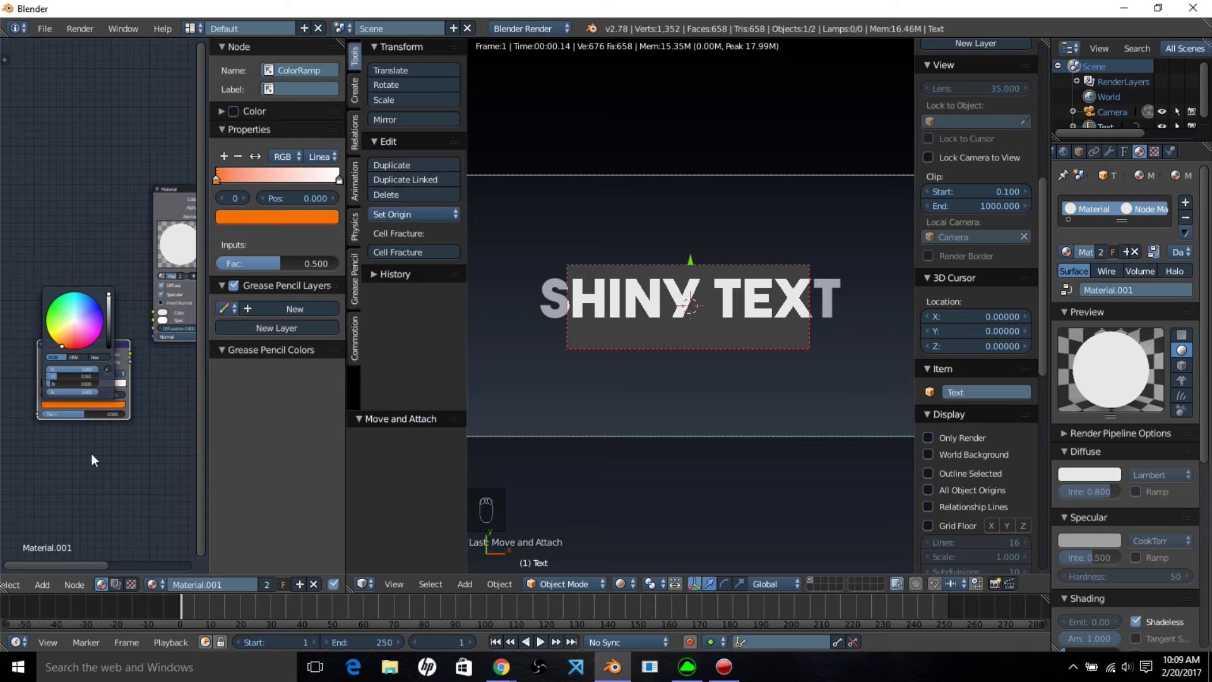
- Widen the node editor and set the ColorRamp's right stop to golden yellow
{"action": "scroll", "coordinate": [82, 441], "scroll_direction": "up", "scroll_amount": 1}
{"action": "scroll", "coordinate": [82, 442], "scroll_direction": "up", "scroll_amount": 1}
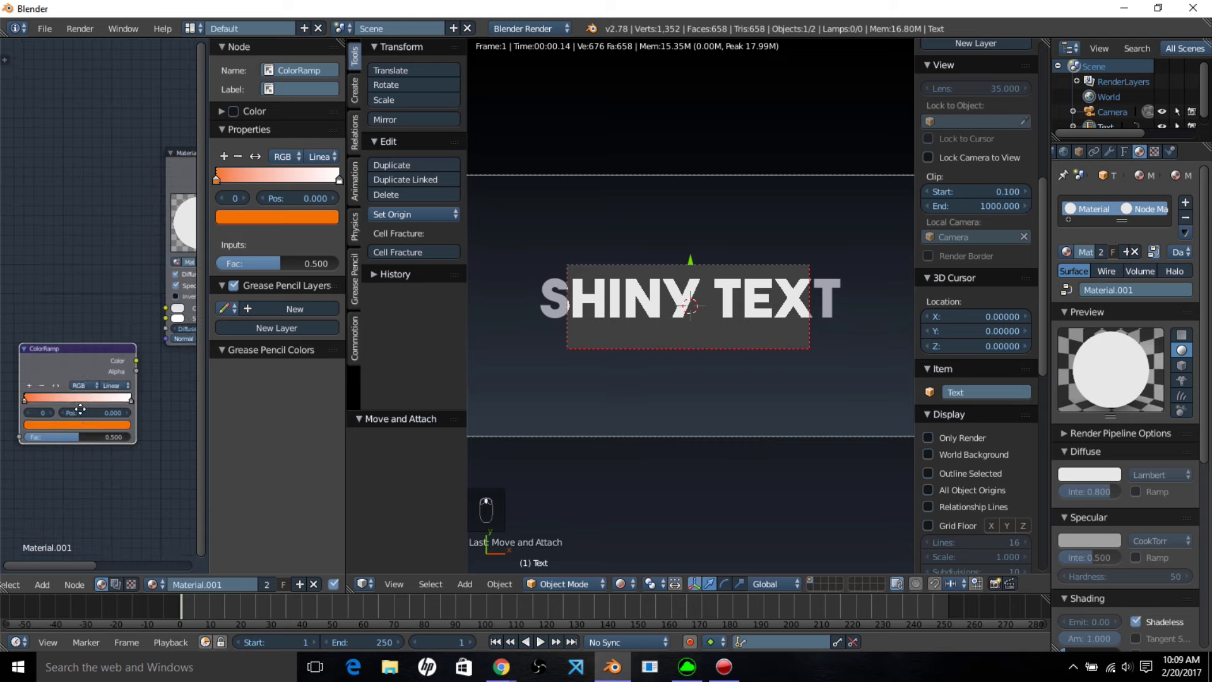
{"action": "scroll", "coordinate": [80, 409], "scroll_direction": "up", "scroll_amount": 1}
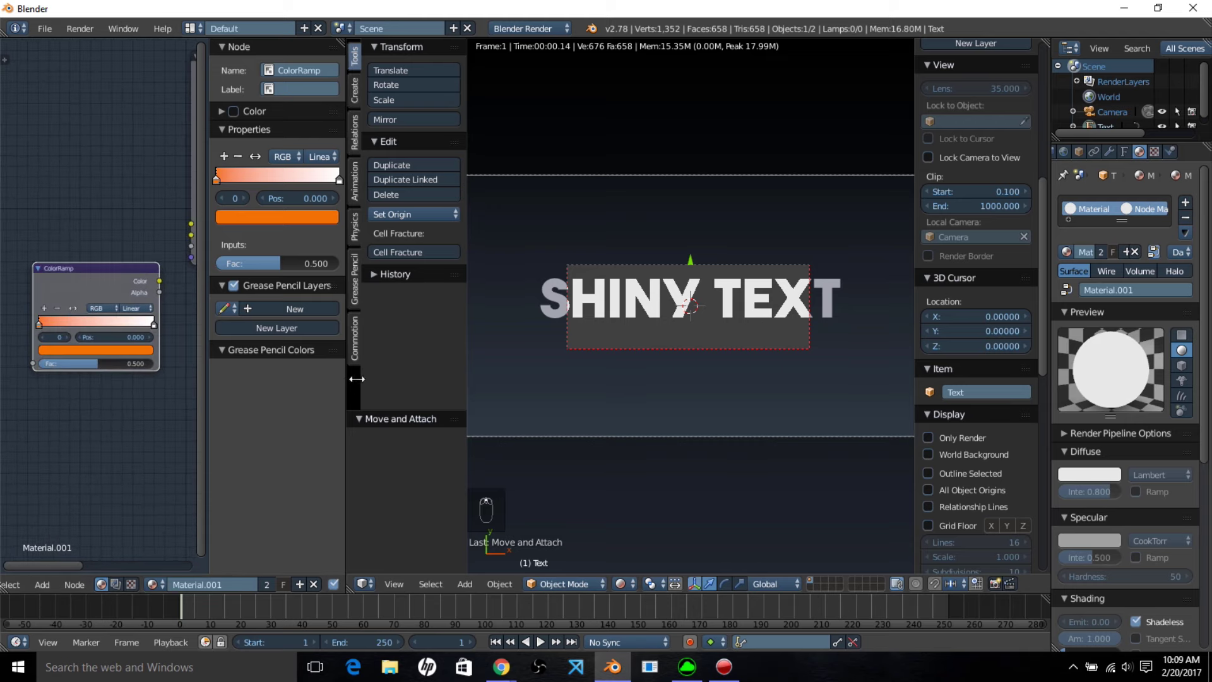
{"action": "left_click_drag", "start_coordinate": [357, 379], "coordinate": [531, 404]}
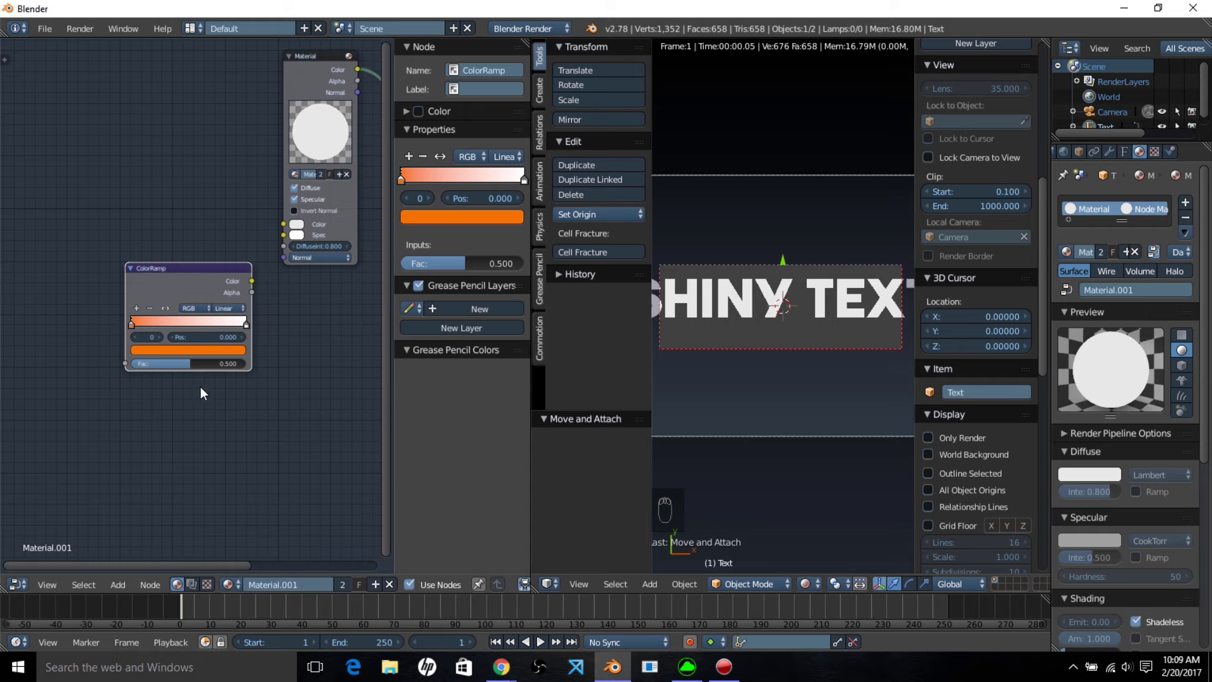
{"action": "scroll", "coordinate": [199, 389], "scroll_direction": "up", "scroll_amount": 3}
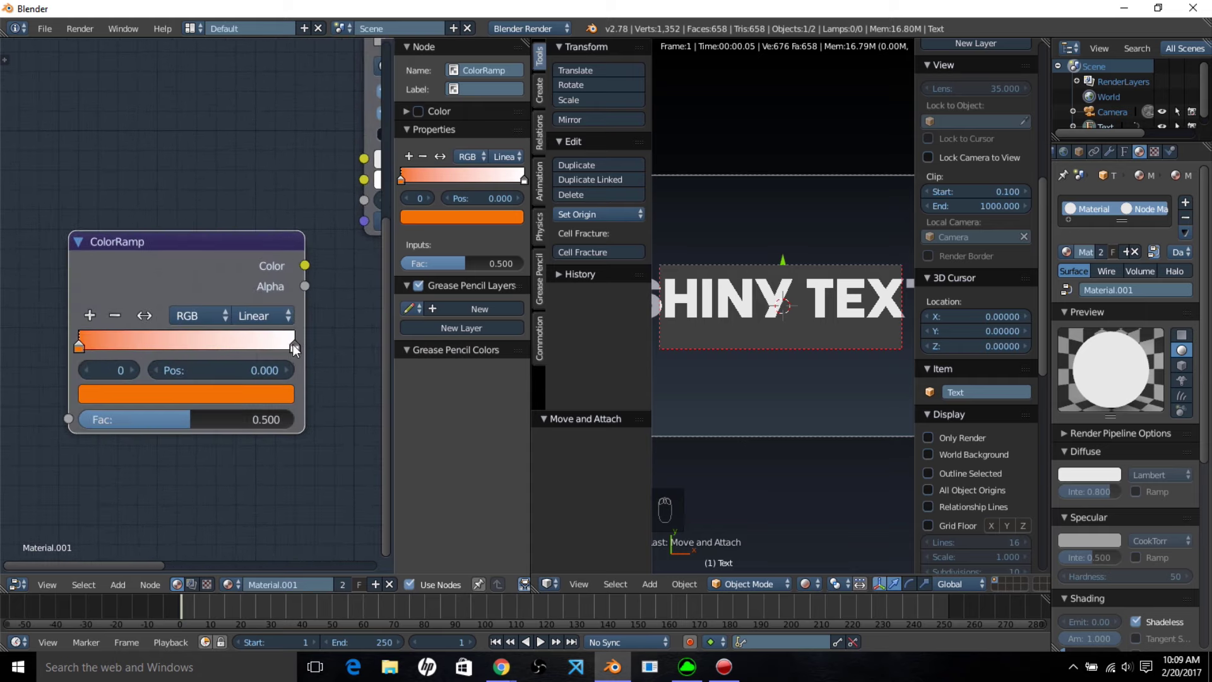
{"action": "left_click", "coordinate": [291, 344]}
{"action": "left_click", "coordinate": [253, 391]}
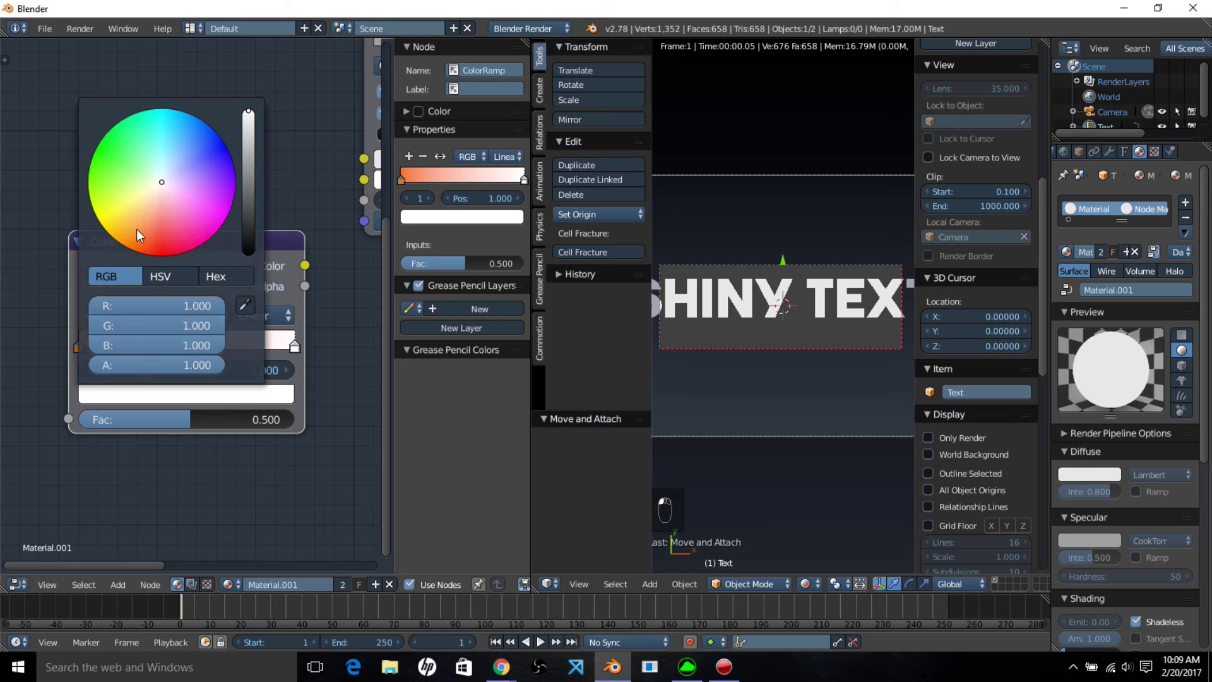
{"action": "left_click_drag", "start_coordinate": [137, 229], "coordinate": [100, 223]}
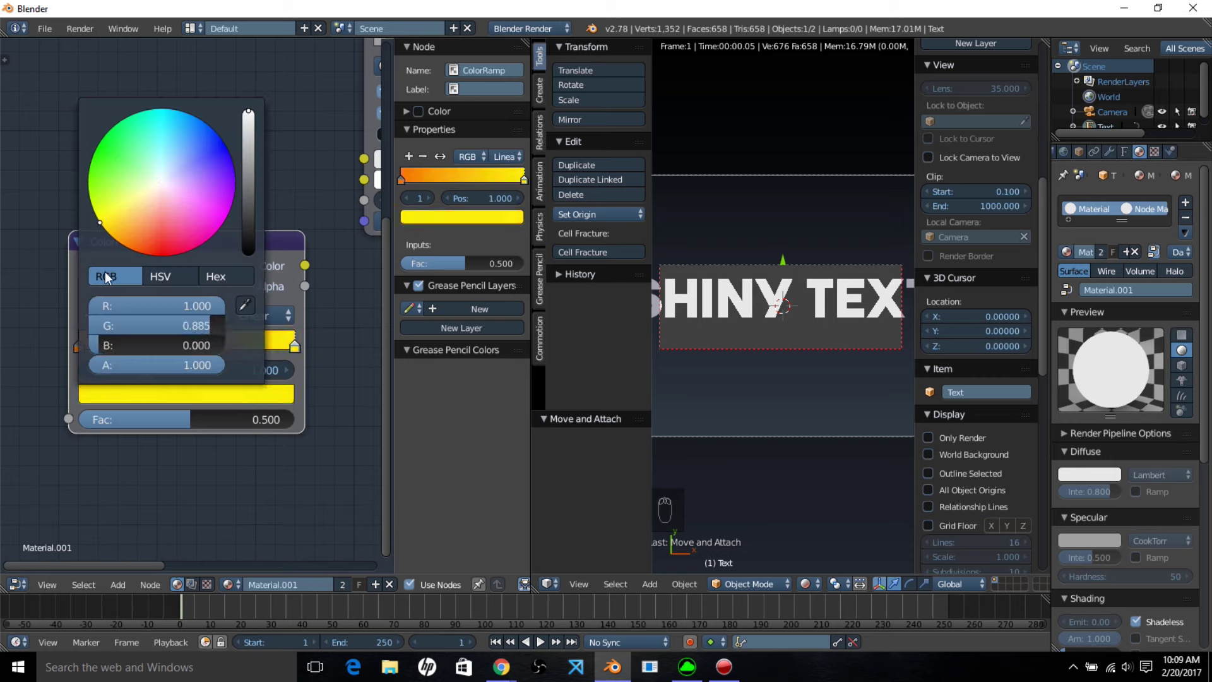
{"action": "mouse_move", "coordinate": [190, 325]}
{"action": "left_mouse_down"}
{"action": "mouse_move", "coordinate": [148, 325]}
{"action": "mouse_move", "coordinate": [164, 325]}
{"action": "left_mouse_up"}
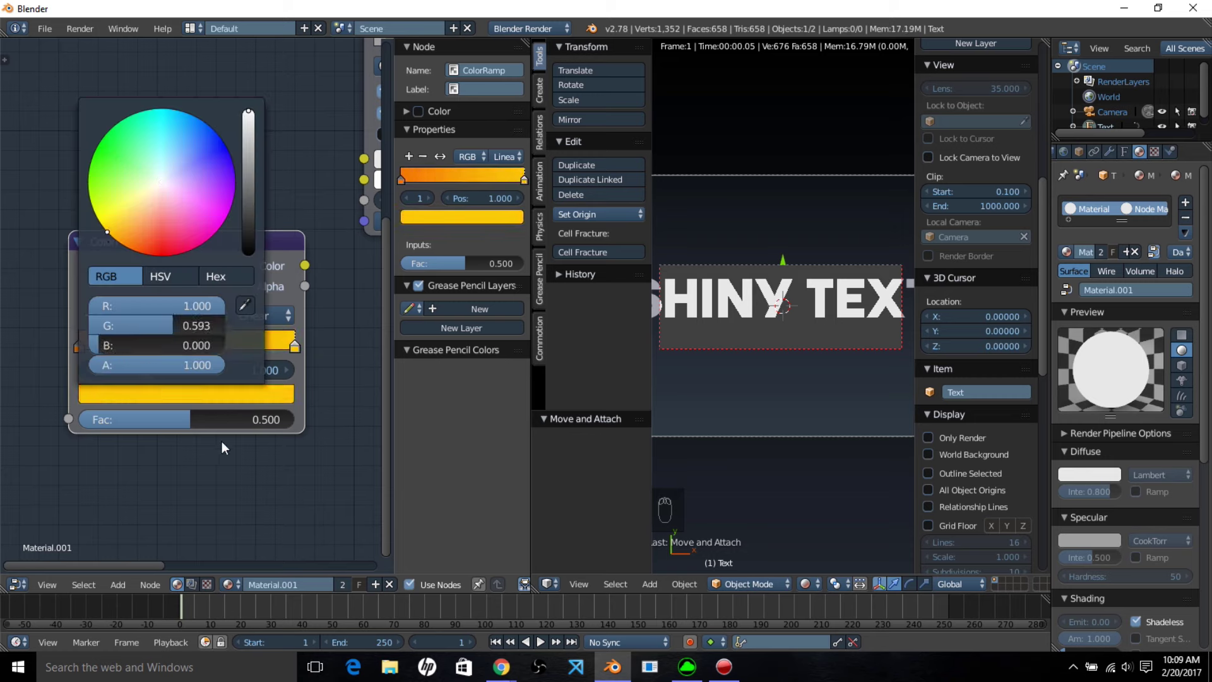
{"action": "scroll", "coordinate": [248, 450], "scroll_direction": "down", "scroll_amount": 2}
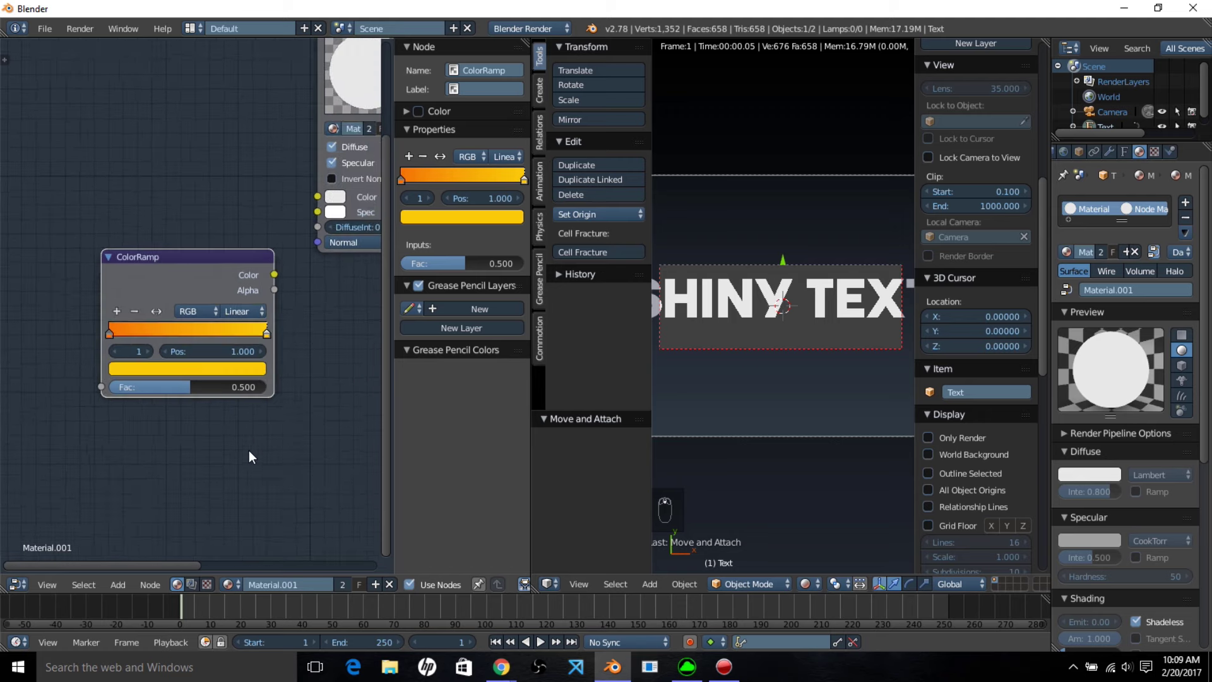
{"action": "scroll", "coordinate": [249, 450], "scroll_direction": "down", "scroll_amount": 2}
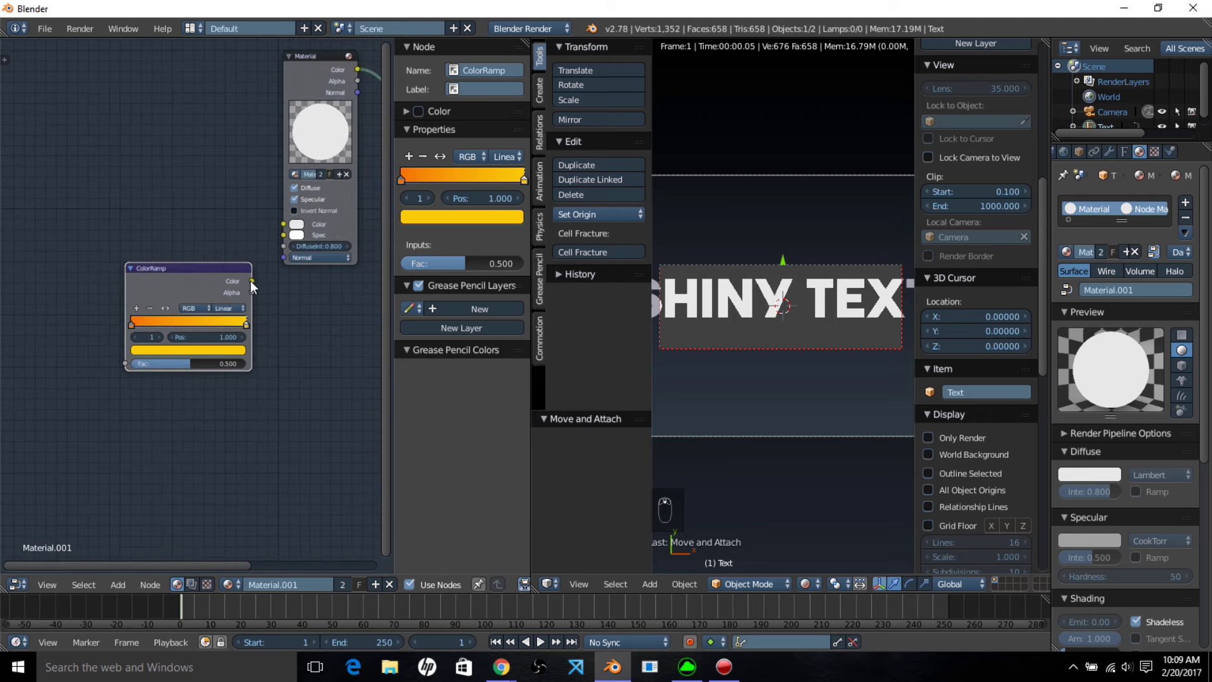
- Connect the ColorRamp's Color output to the Material node's Color input
{"action": "left_click_drag", "start_coordinate": [251, 281], "coordinate": [292, 226]}
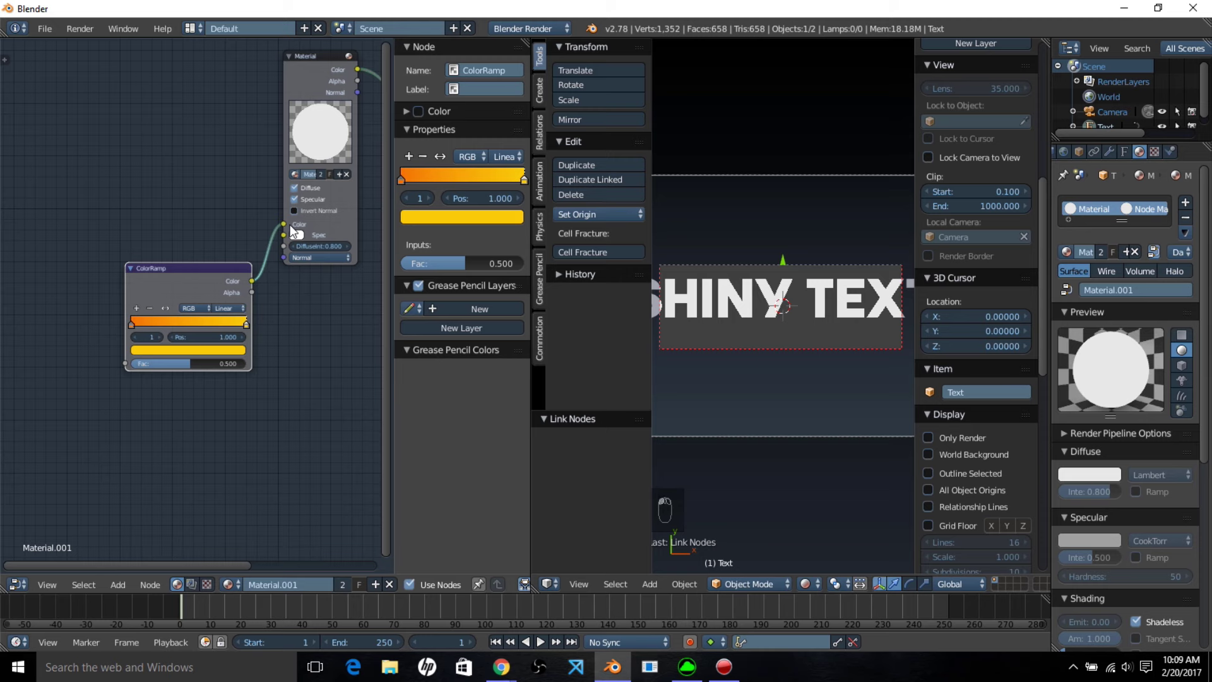
{"action": "scroll", "coordinate": [791, 389], "scroll_direction": "up", "scroll_amount": 1}
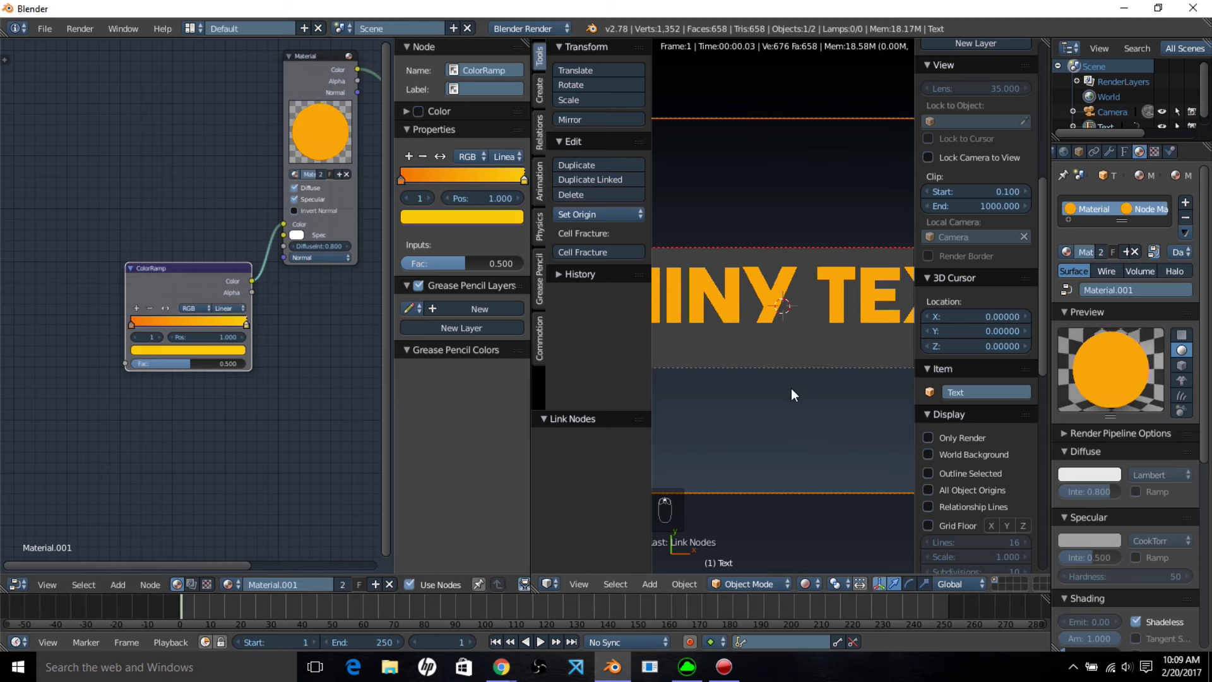
{"action": "scroll", "coordinate": [801, 320], "scroll_direction": "up", "scroll_amount": 2}
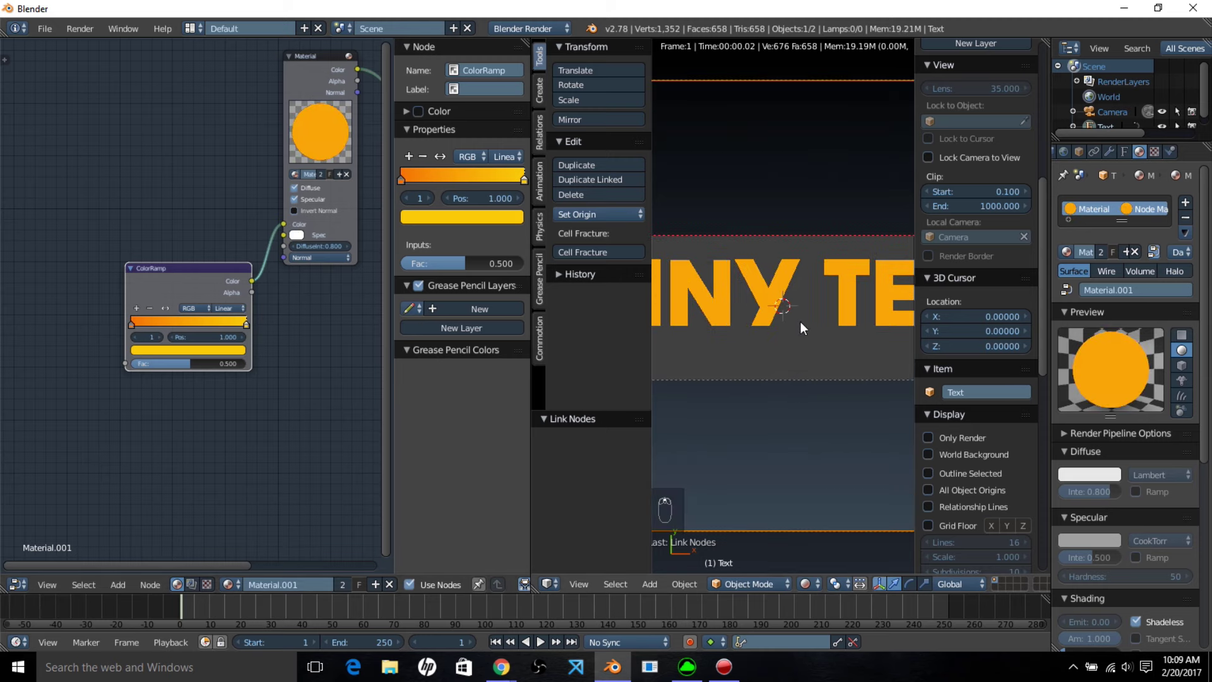
{"action": "scroll", "coordinate": [801, 321], "scroll_direction": "down", "scroll_amount": 2}
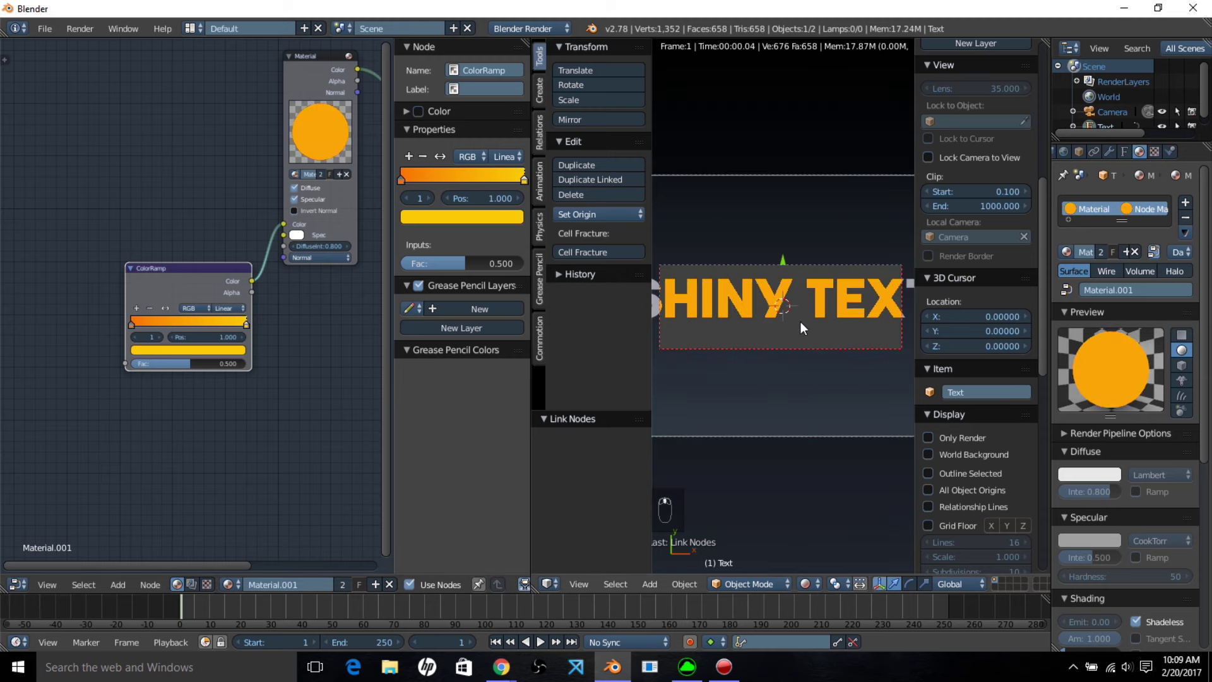
{"action": "scroll", "coordinate": [872, 321], "scroll_direction": "down", "scroll_amount": 1}
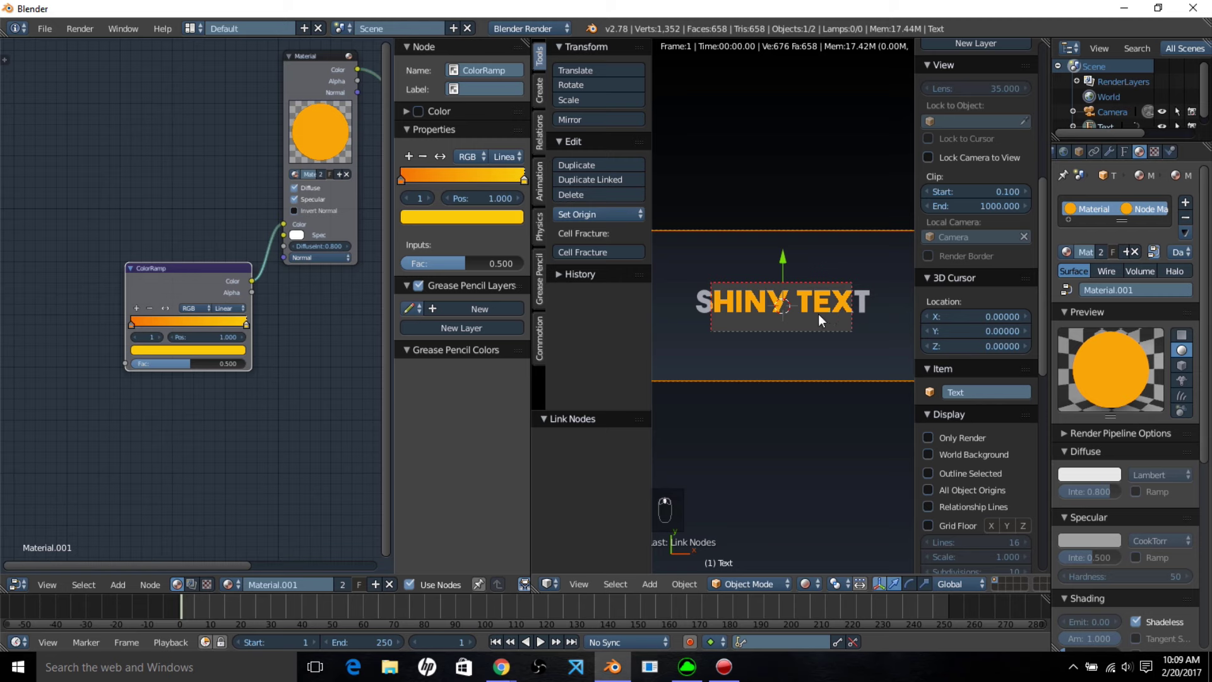
{"action": "scroll", "coordinate": [818, 313], "scroll_direction": "up", "scroll_amount": 3}
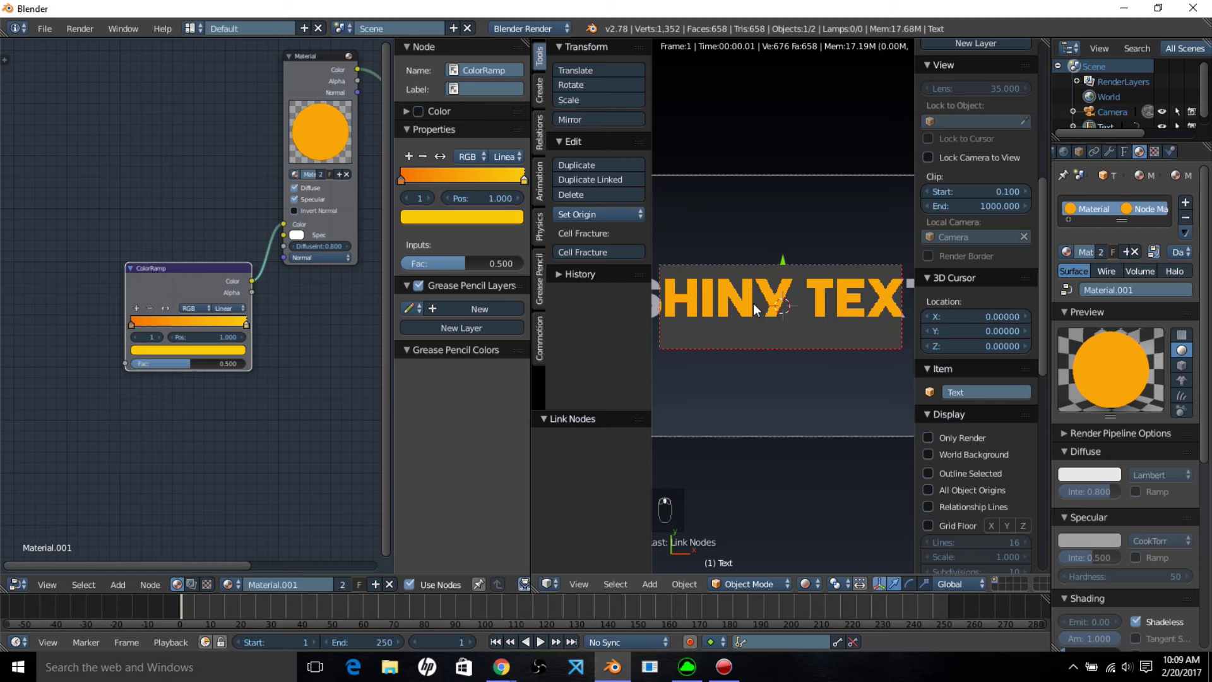
- Add a Geometry node, link its Orco to the ColorRamp Fac, and tidy the layout
{"action": "left_click", "coordinate": [117, 584]}
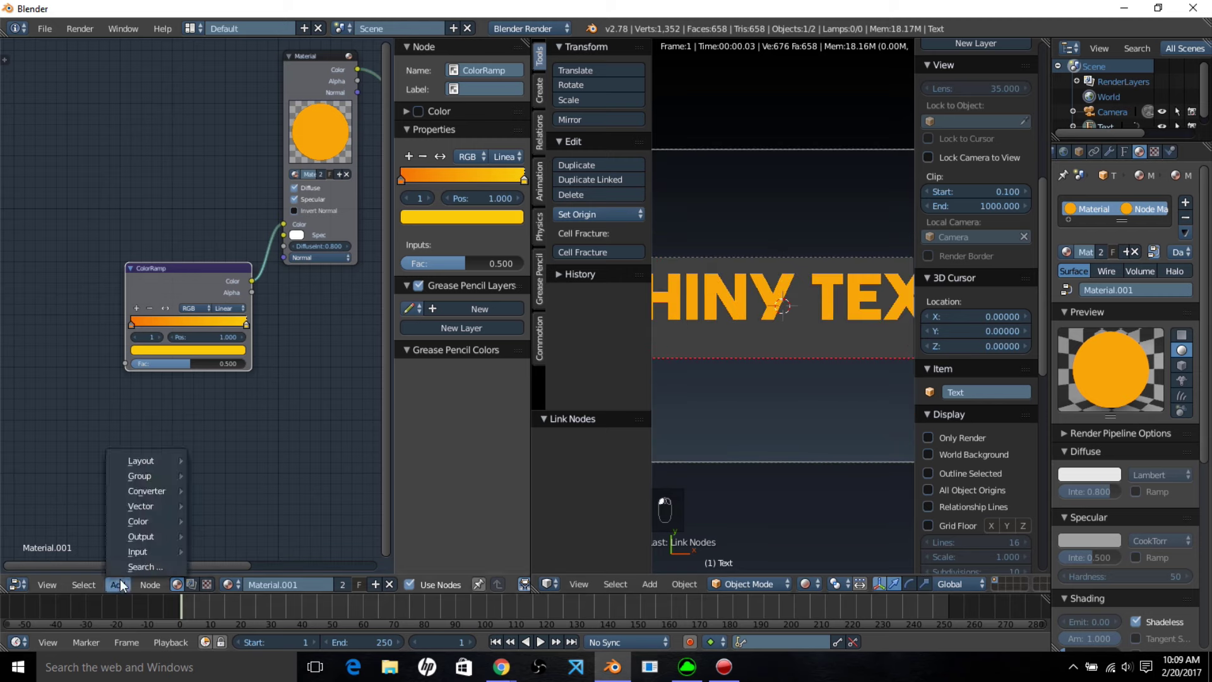
{"action": "mouse_move", "coordinate": [136, 553]}
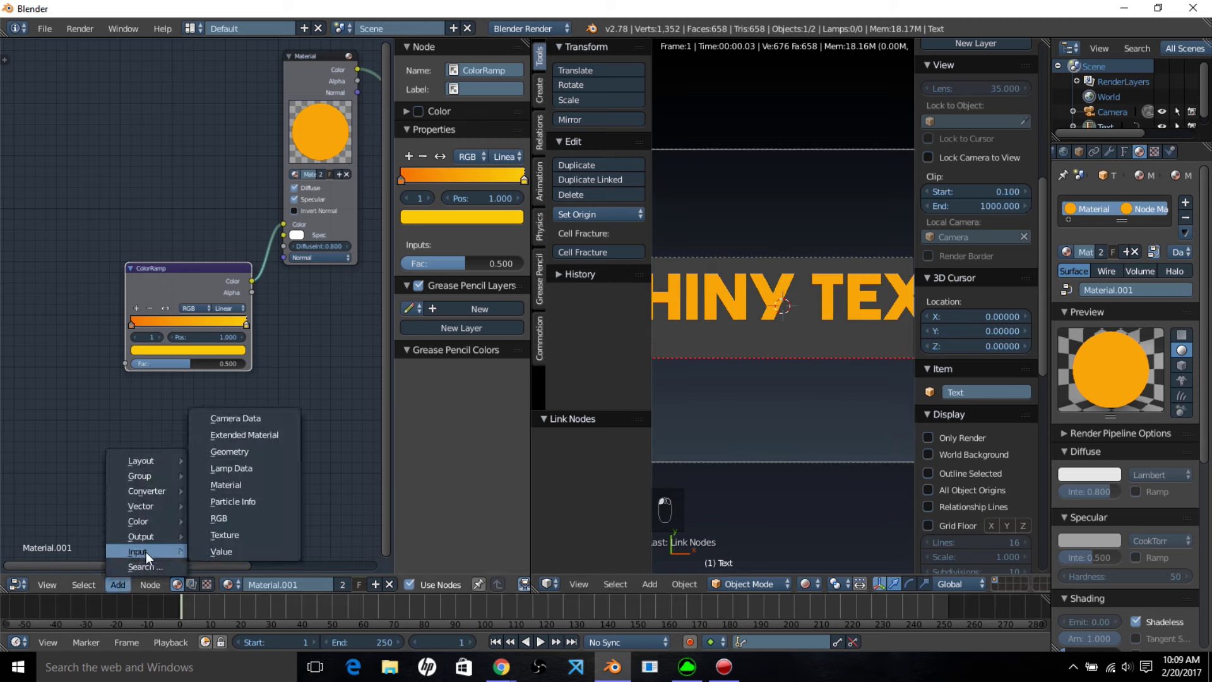
{"action": "left_click", "coordinate": [280, 450]}
{"action": "left_click", "coordinate": [51, 403]}
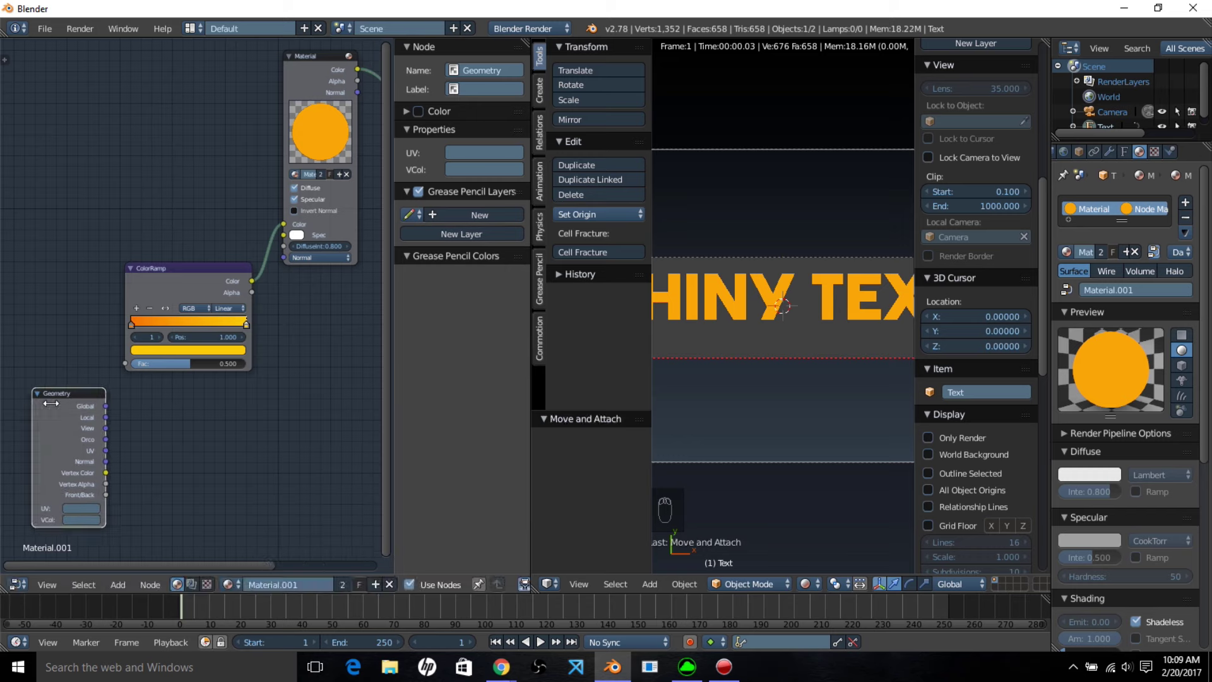
{"action": "left_click_drag", "start_coordinate": [106, 439], "coordinate": [126, 363]}
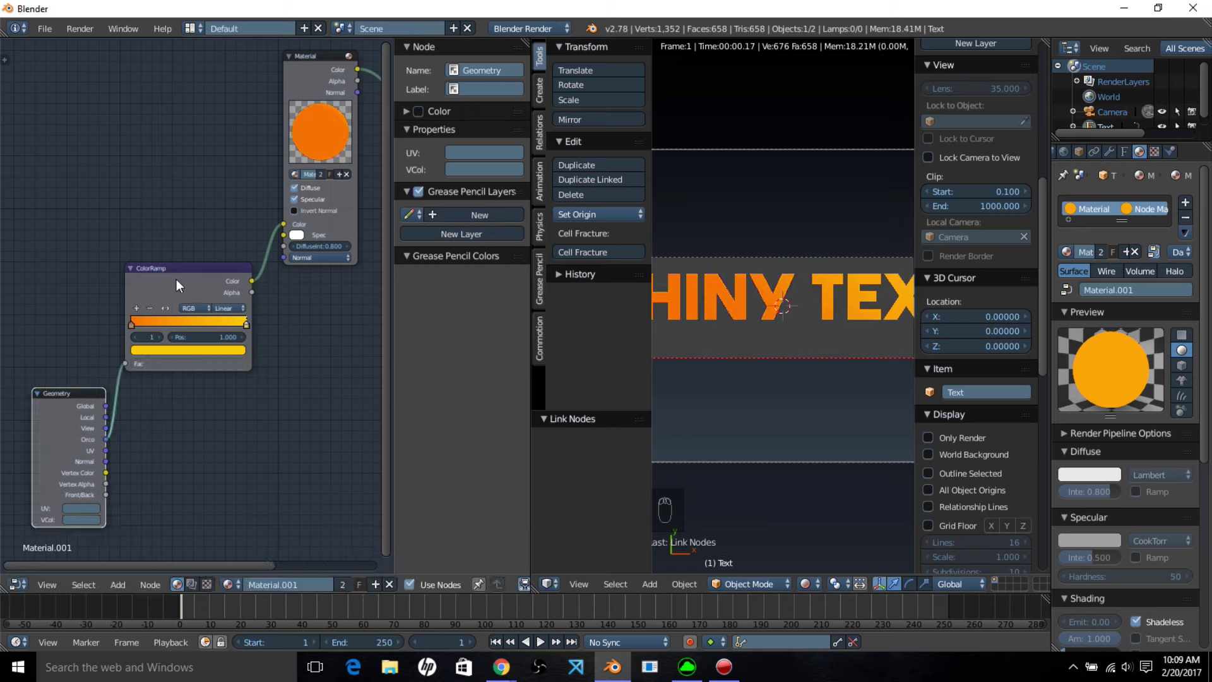
{"action": "left_click_drag", "start_coordinate": [176, 279], "coordinate": [280, 317]}
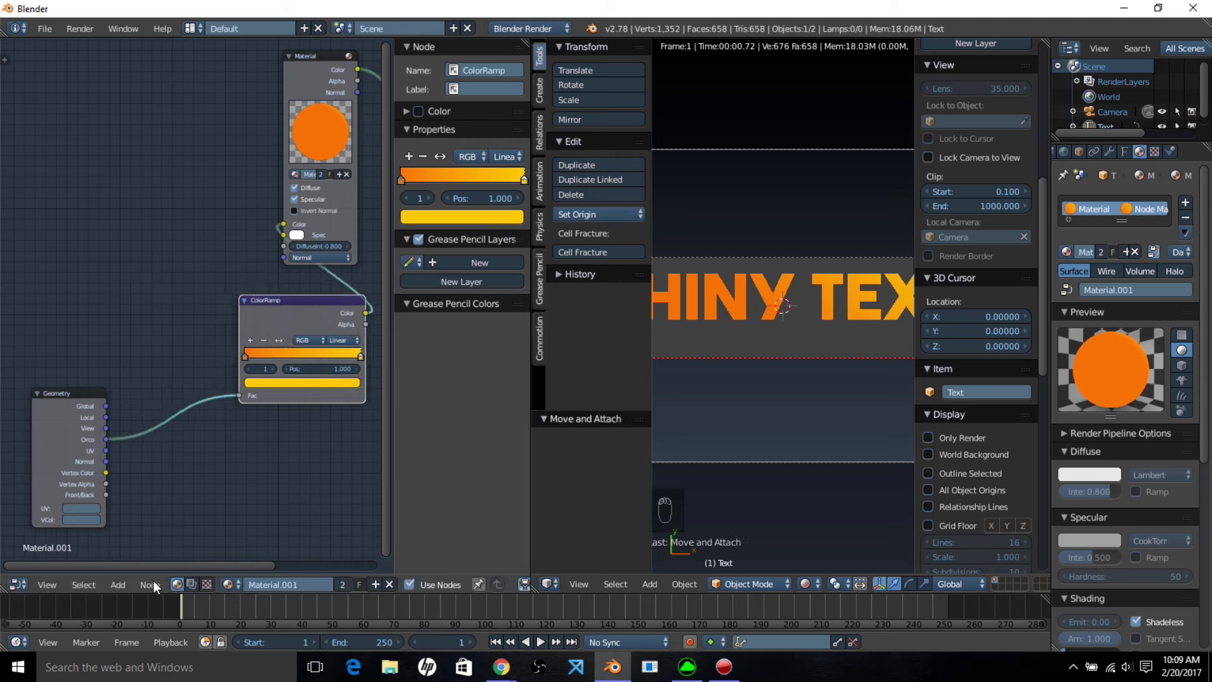
{"action": "left_click_drag", "start_coordinate": [78, 400], "coordinate": [9, 283]}
- Check the render engine list and leave it on Blender Render
{"action": "scroll", "coordinate": [116, 288], "scroll_direction": "down", "scroll_amount": 1}
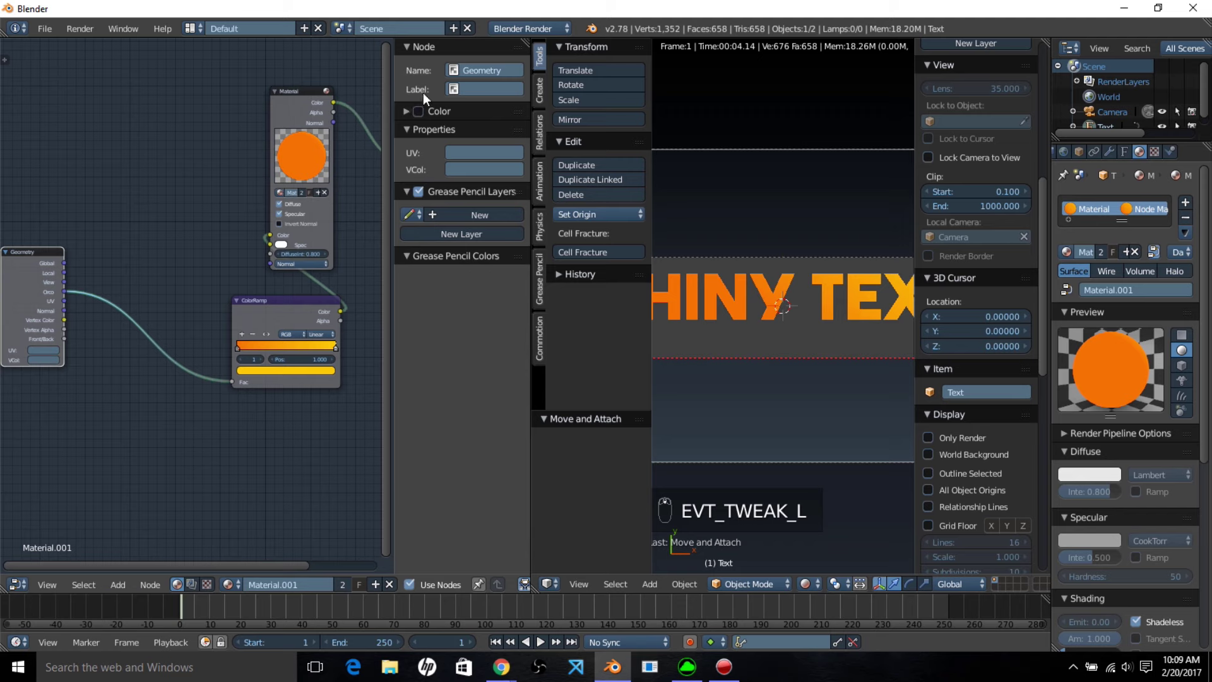
{"action": "left_click", "coordinate": [527, 28]}
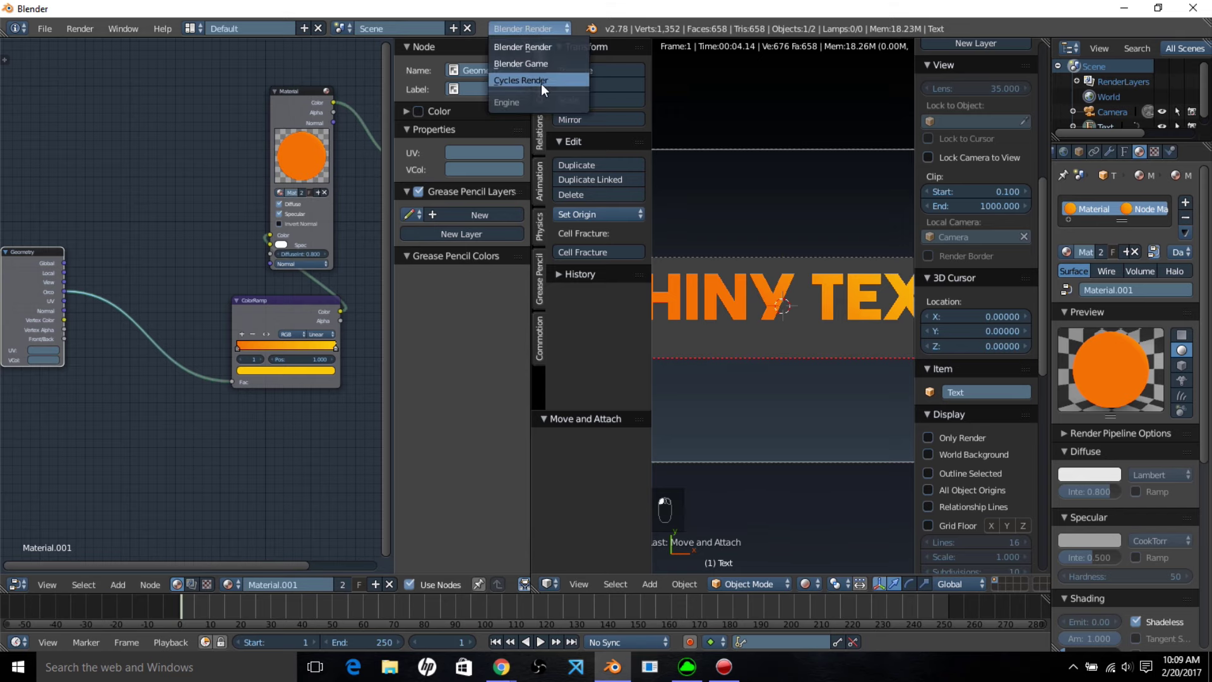
{"action": "scroll", "coordinate": [237, 374], "scroll_direction": "up", "scroll_amount": 4}
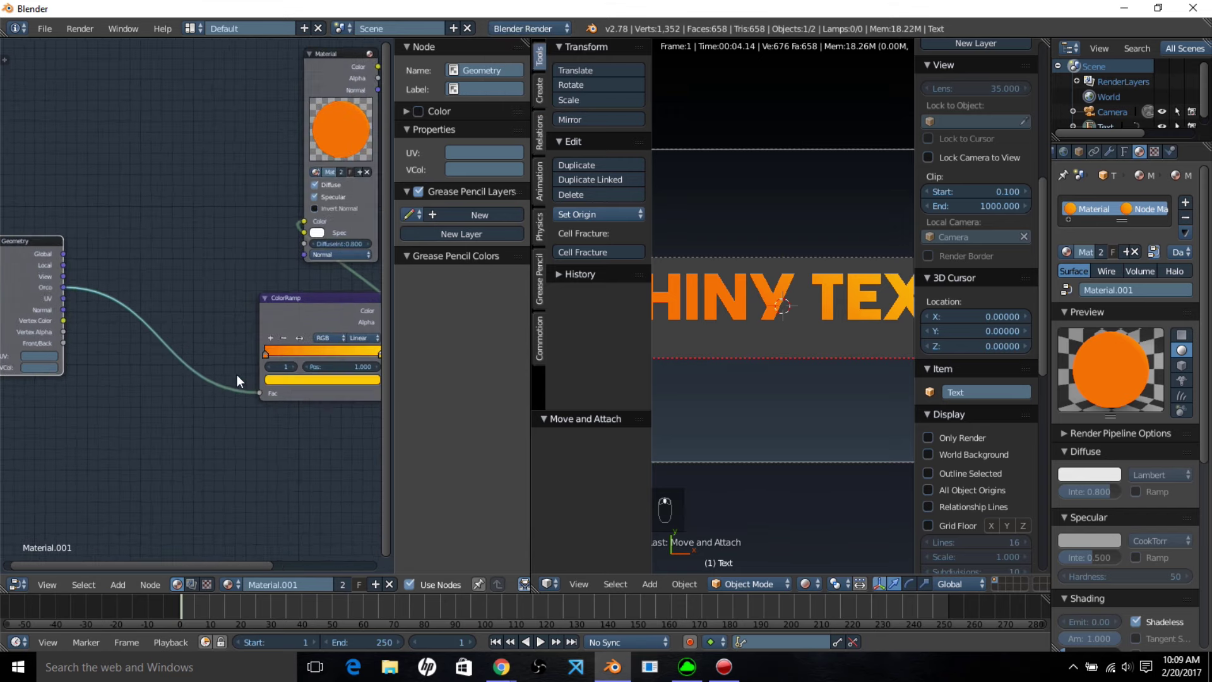
{"action": "scroll", "coordinate": [82, 305], "scroll_direction": "down", "scroll_amount": 2}
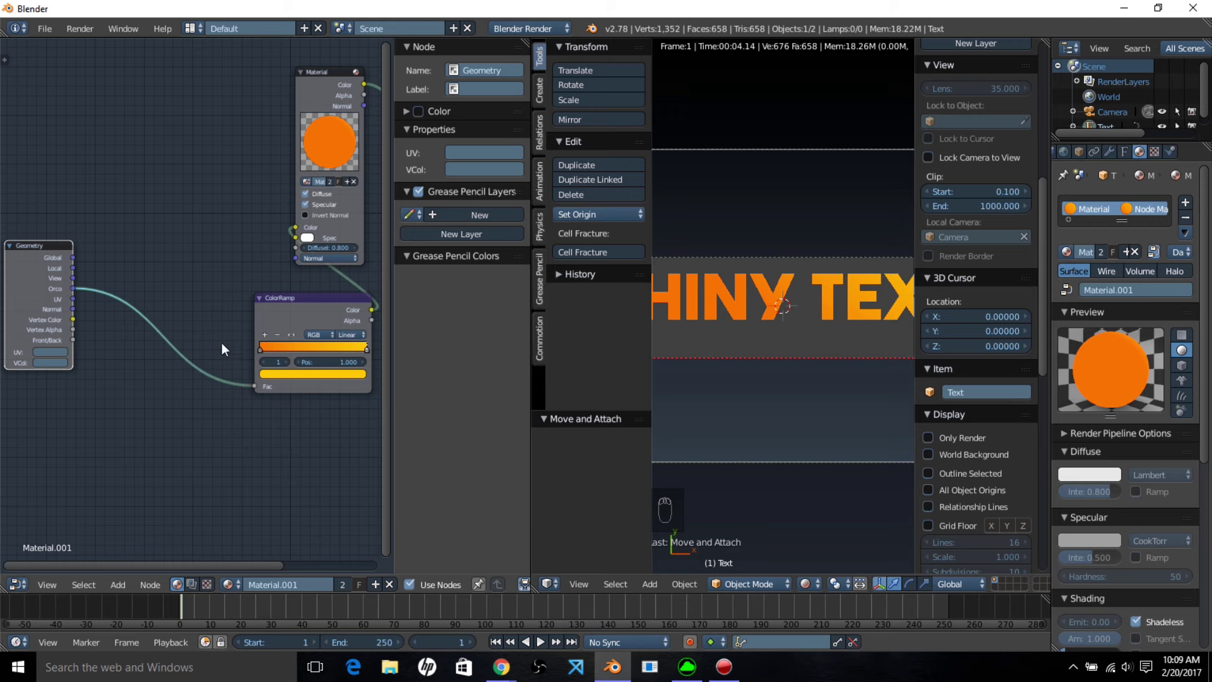
- Drag the ColorRamp and Geometry nodes closer together beside the Material node
{"action": "left_click_drag", "start_coordinate": [302, 306], "coordinate": [211, 222]}
{"action": "middle_click_drag", "start_coordinate": [210, 346], "coordinate": [232, 362]}
{"action": "scroll", "coordinate": [271, 389], "scroll_direction": "up", "scroll_amount": 1}
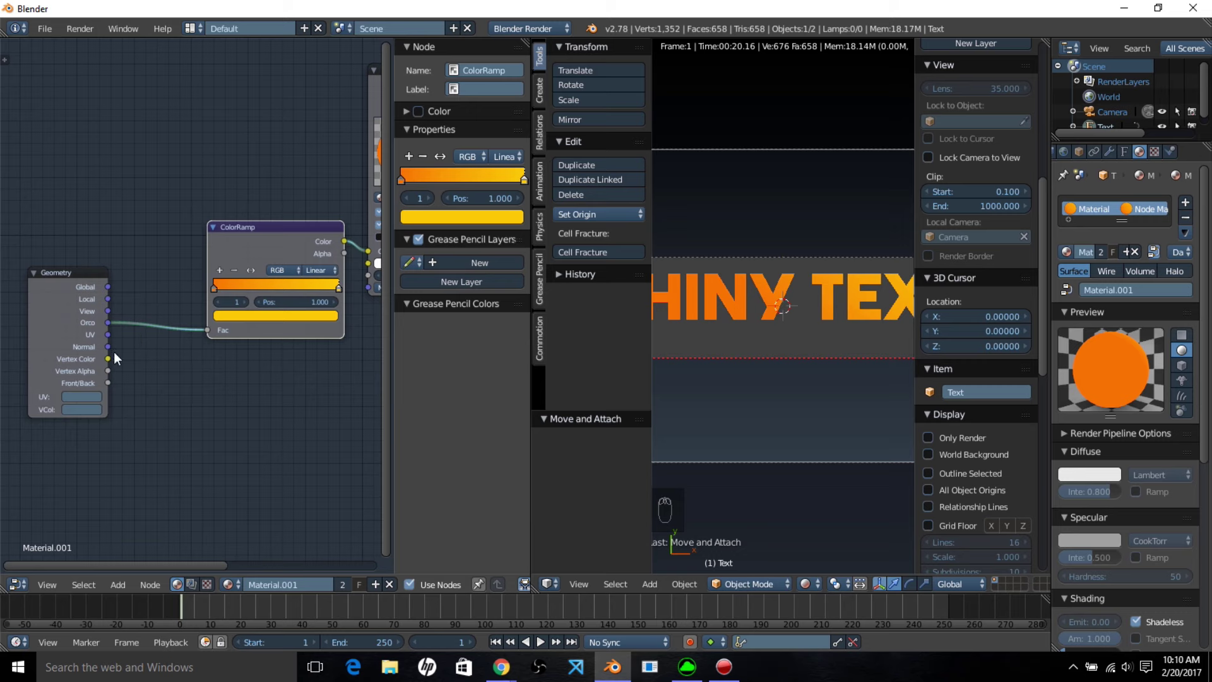
{"action": "left_click", "coordinate": [99, 319]}
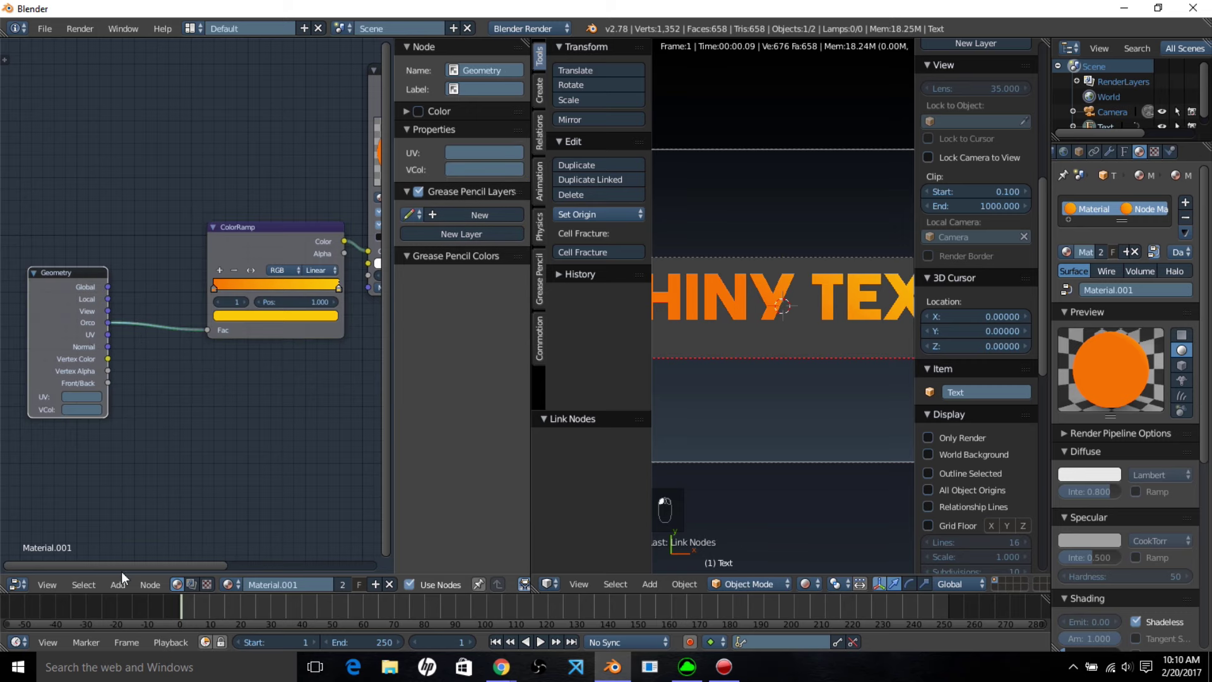
- Insert a Separate RGB node into the Orco-to-Fac link so its G channel drives the ColorRamp
{"action": "left_click", "coordinate": [126, 576]}
{"action": "mouse_move", "coordinate": [157, 496]}
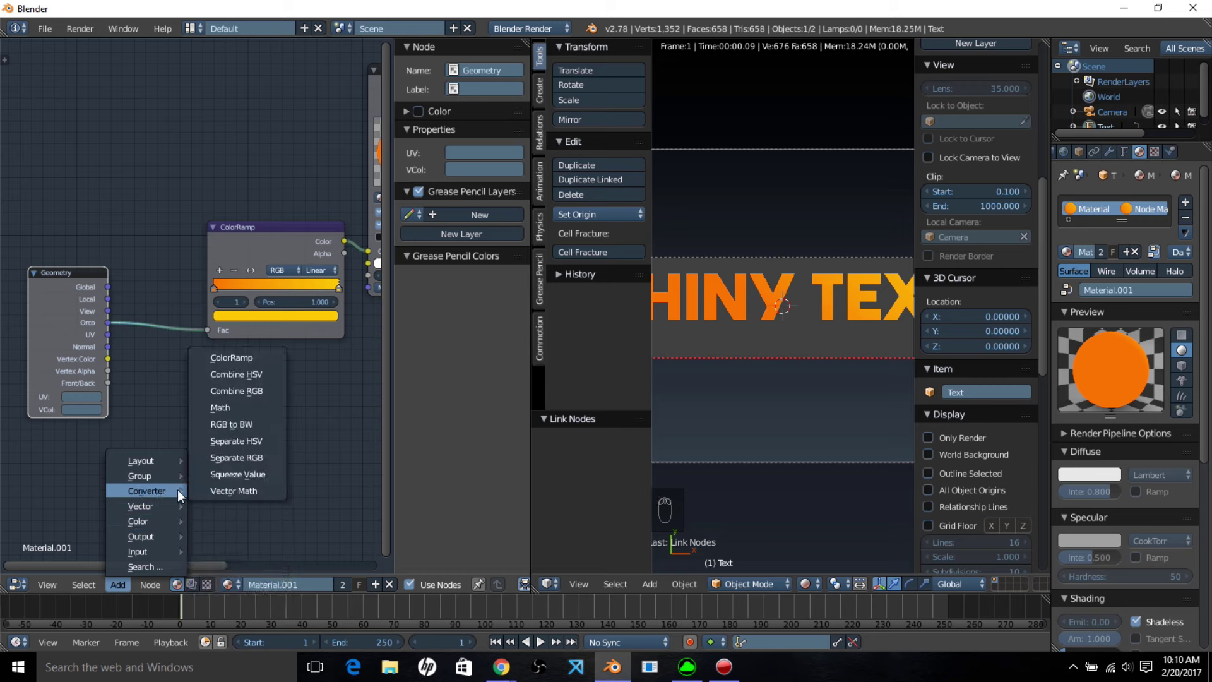
{"action": "left_click", "coordinate": [235, 458]}
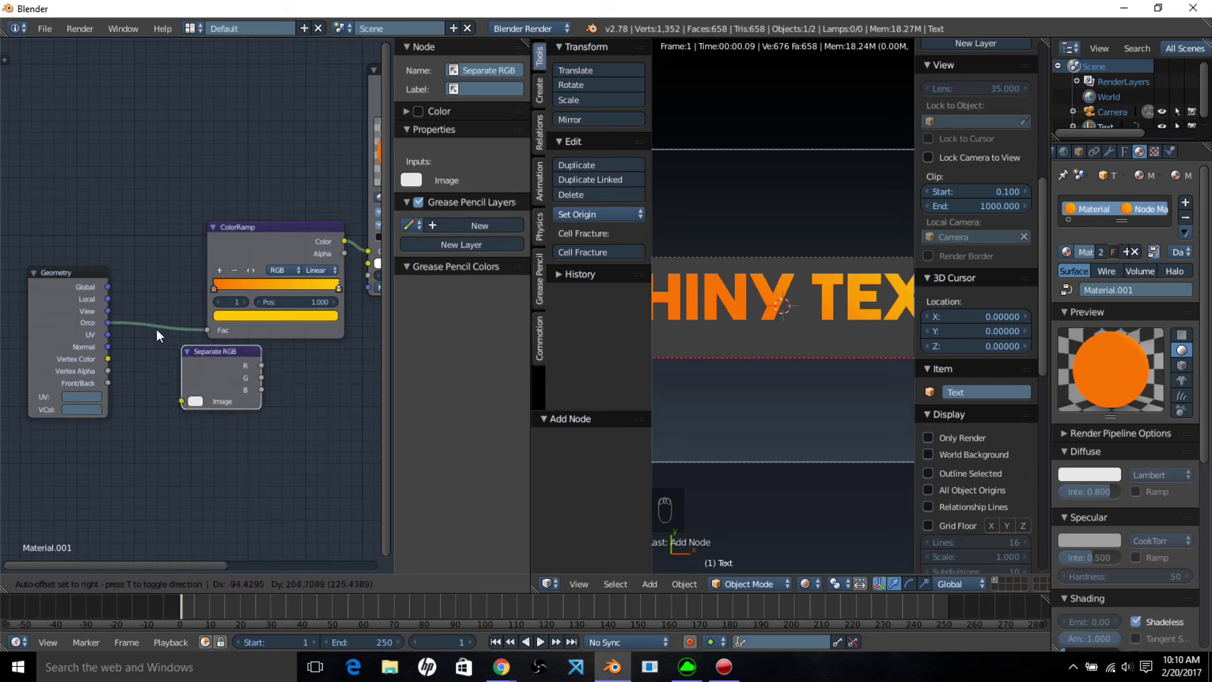
{"action": "left_click", "coordinate": [128, 322]}
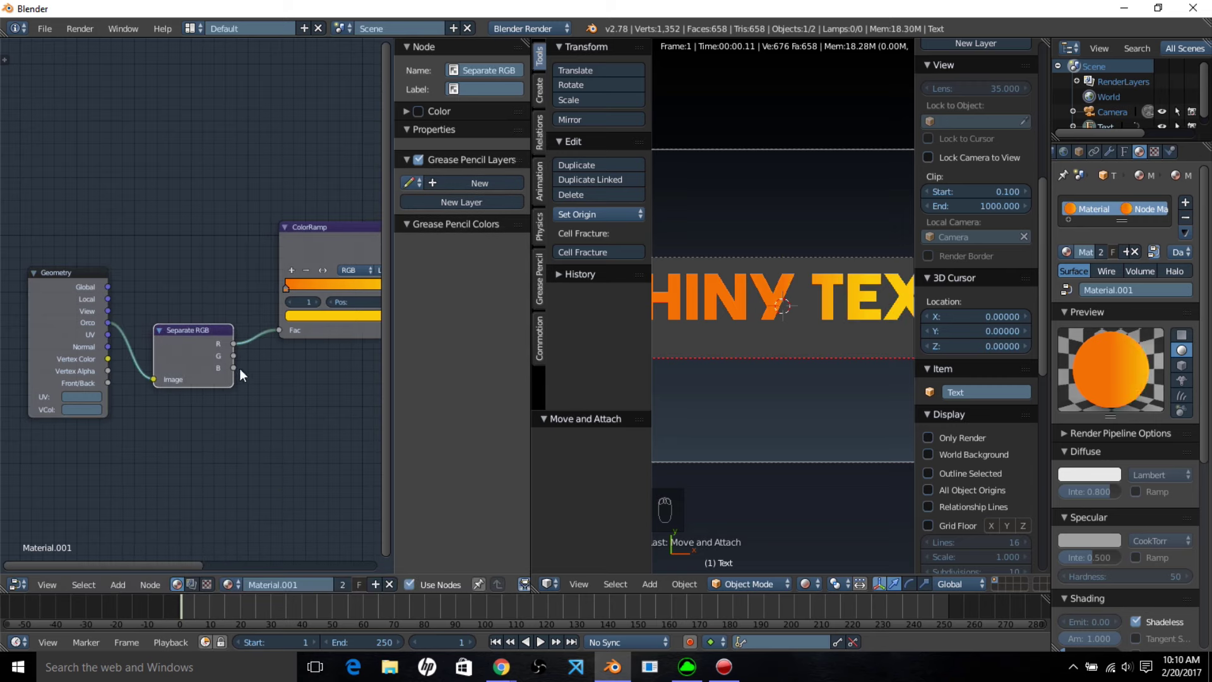
{"action": "left_click_drag", "start_coordinate": [188, 337], "coordinate": [281, 334]}
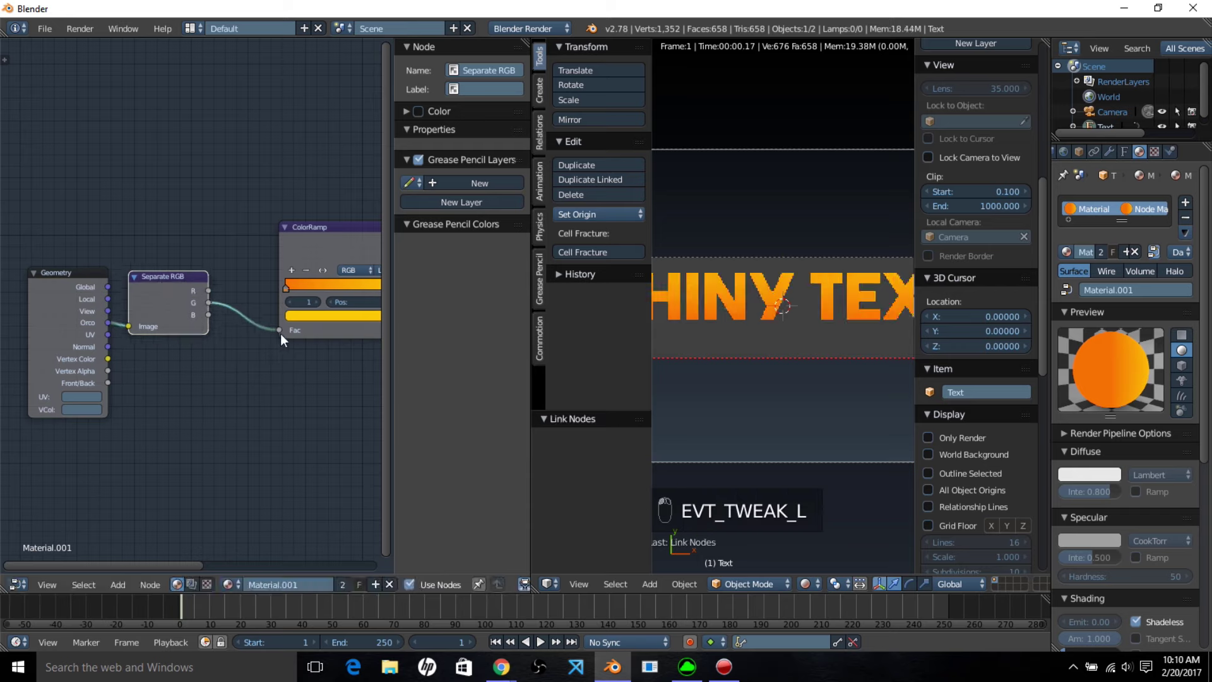
{"action": "scroll", "coordinate": [795, 341], "scroll_direction": "down", "scroll_amount": 3}
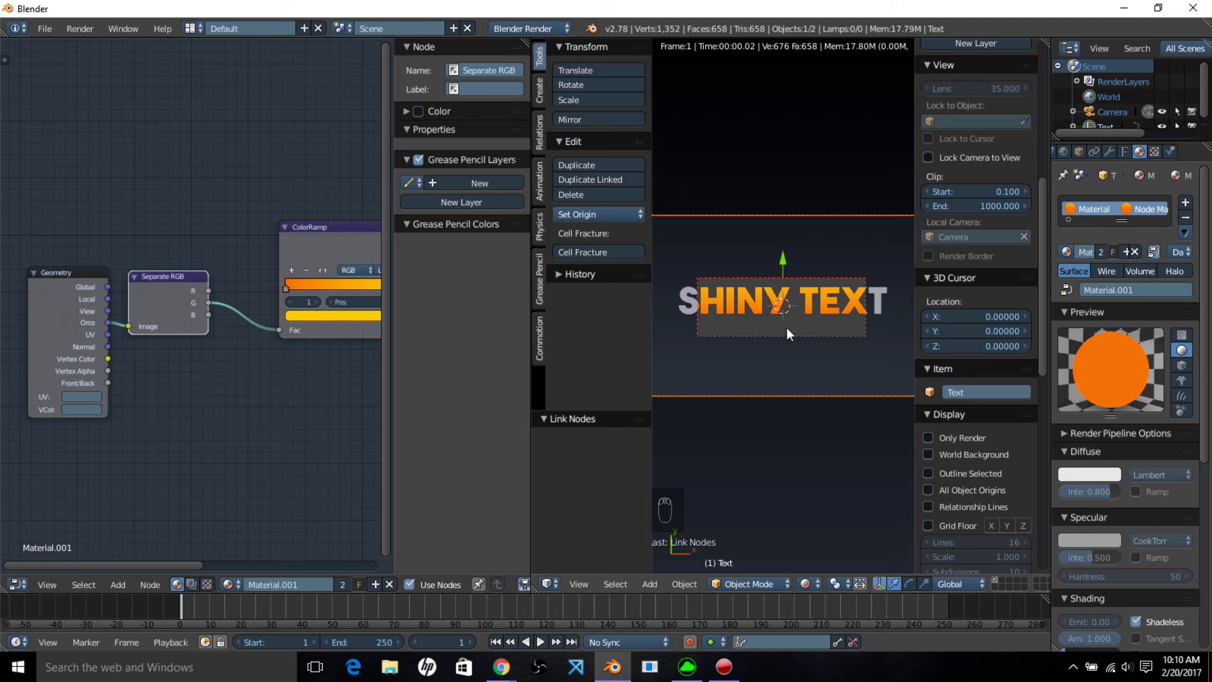
{"action": "middle_click_drag", "start_coordinate": [251, 341], "coordinate": [104, 381]}
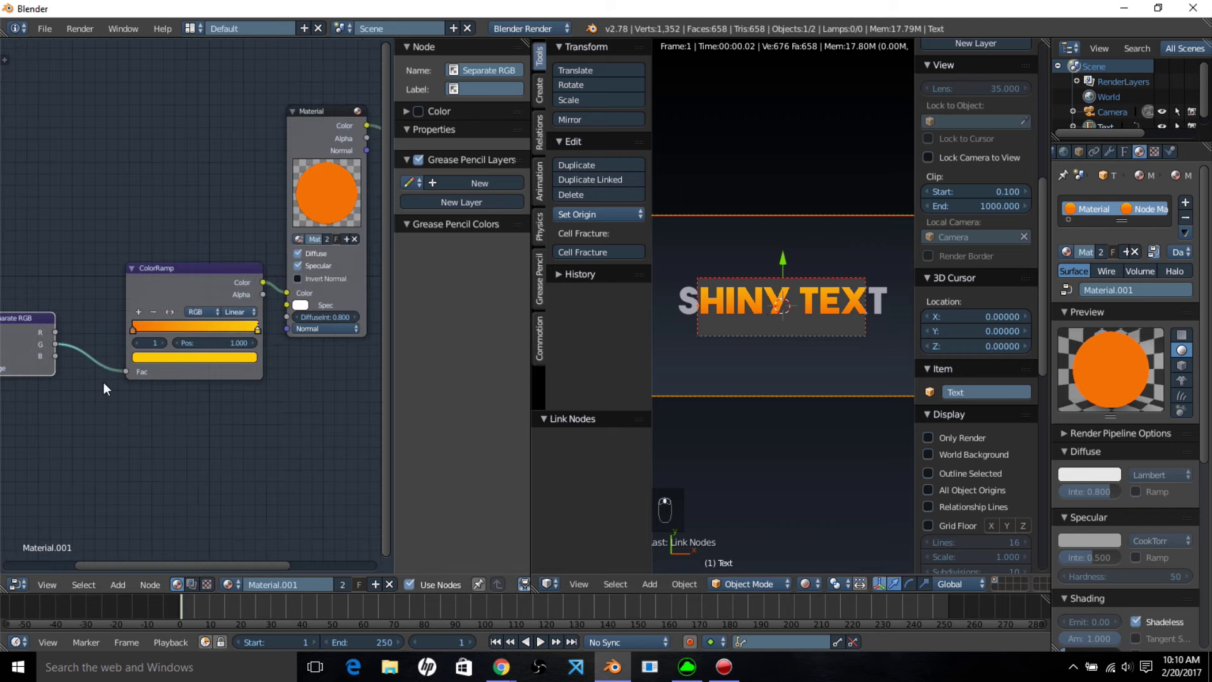
{"action": "scroll", "coordinate": [271, 328], "scroll_direction": "down", "scroll_amount": 2}
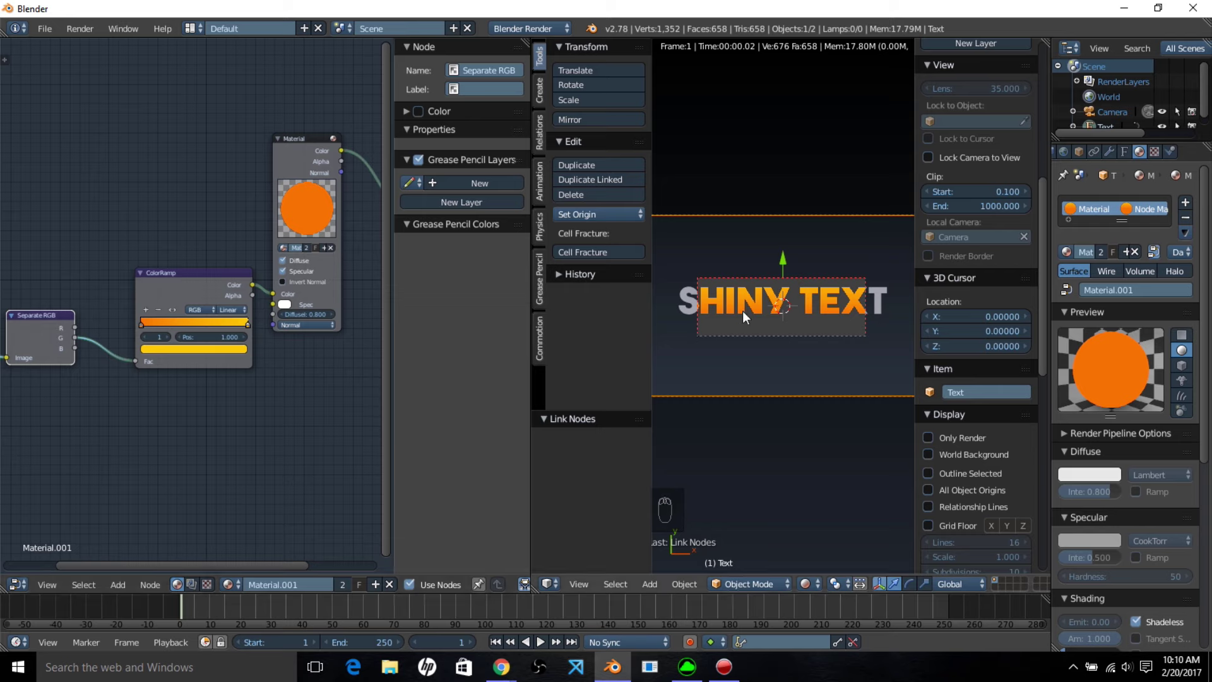
- Draw a render border around the whole text and widen the 3D view
{"action": "key", "text": "shift+b"}
{"action": "left_click_drag", "start_coordinate": [666, 282], "coordinate": [894, 333]}
{"action": "scroll", "coordinate": [872, 334], "scroll_direction": "up", "scroll_amount": 2}
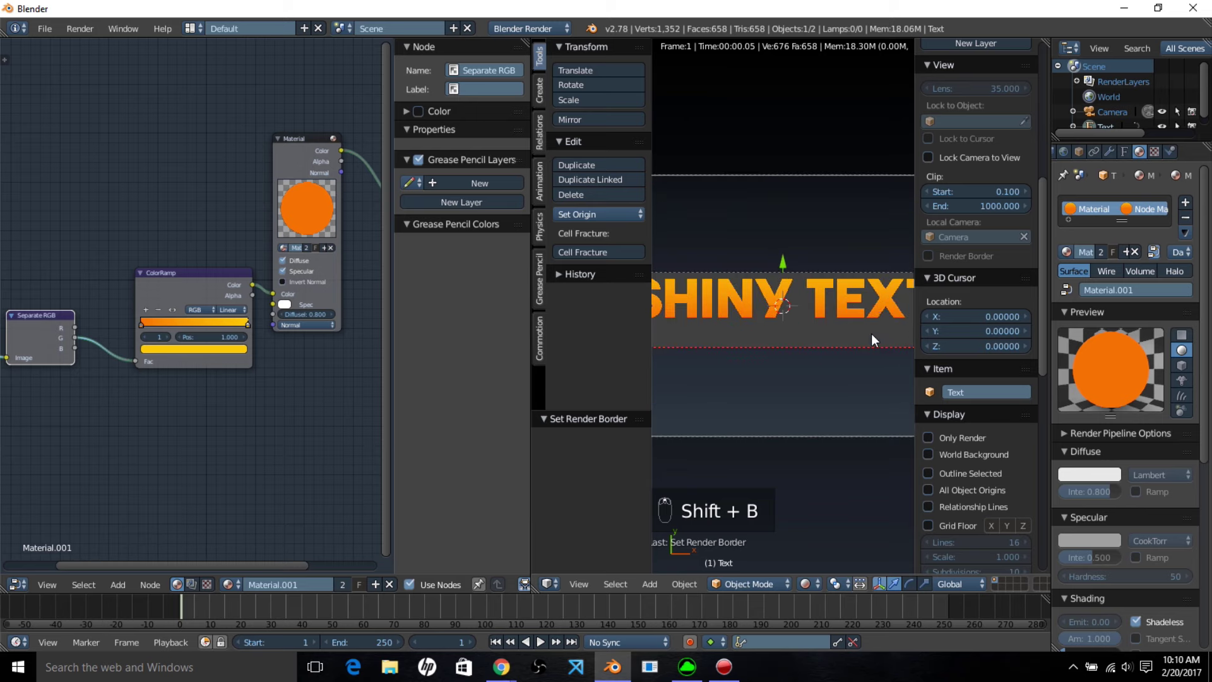
{"action": "left_click_drag", "start_coordinate": [534, 313], "coordinate": [161, 320]}
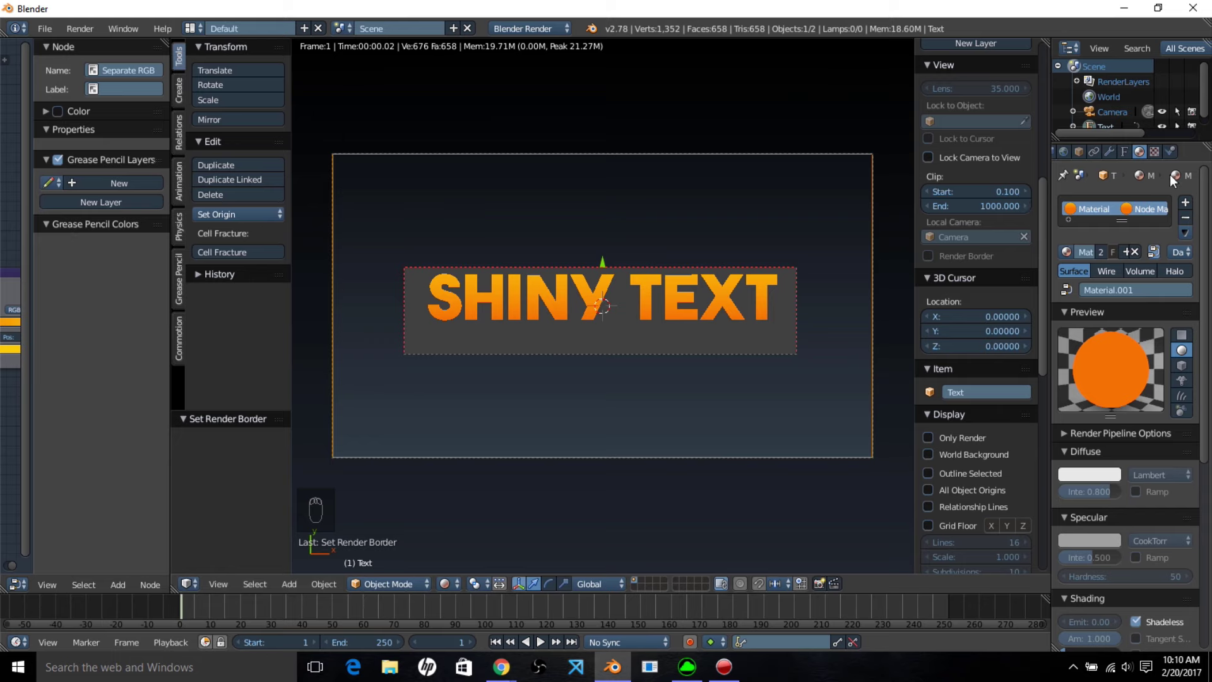
- Set the text's geometry offset to -0.002 in its Object Data settings
{"action": "left_click", "coordinate": [1124, 152]}
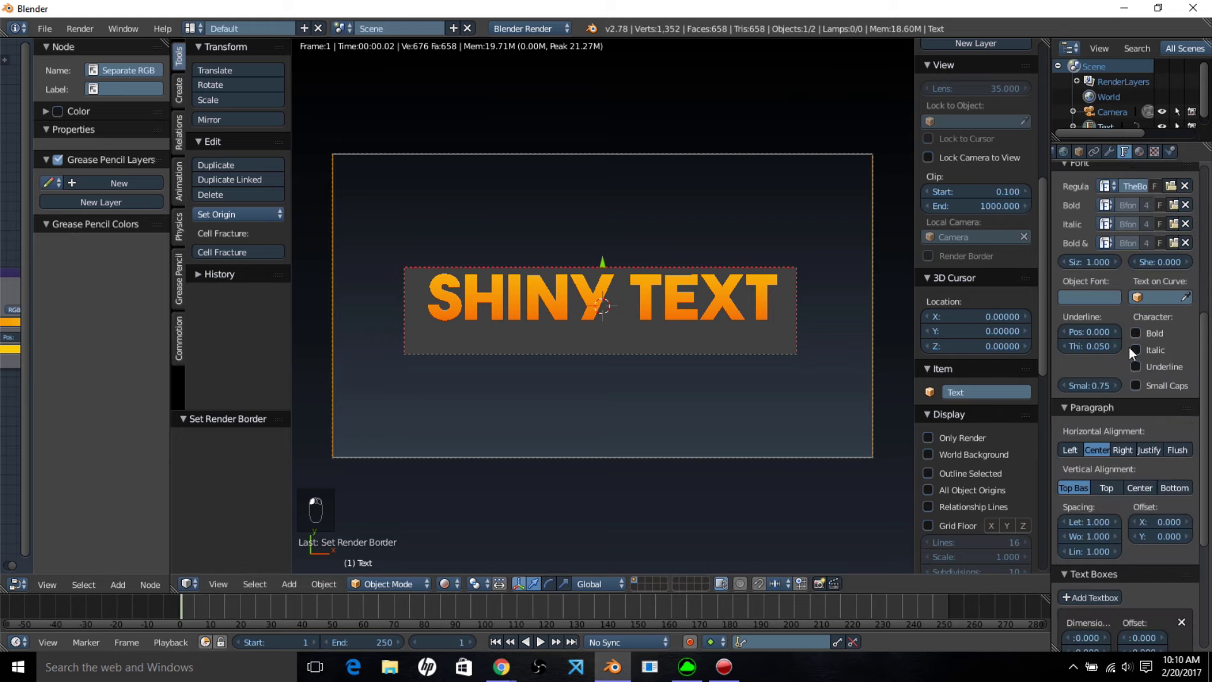
{"action": "scroll", "coordinate": [1118, 333], "scroll_direction": "down", "scroll_amount": 5}
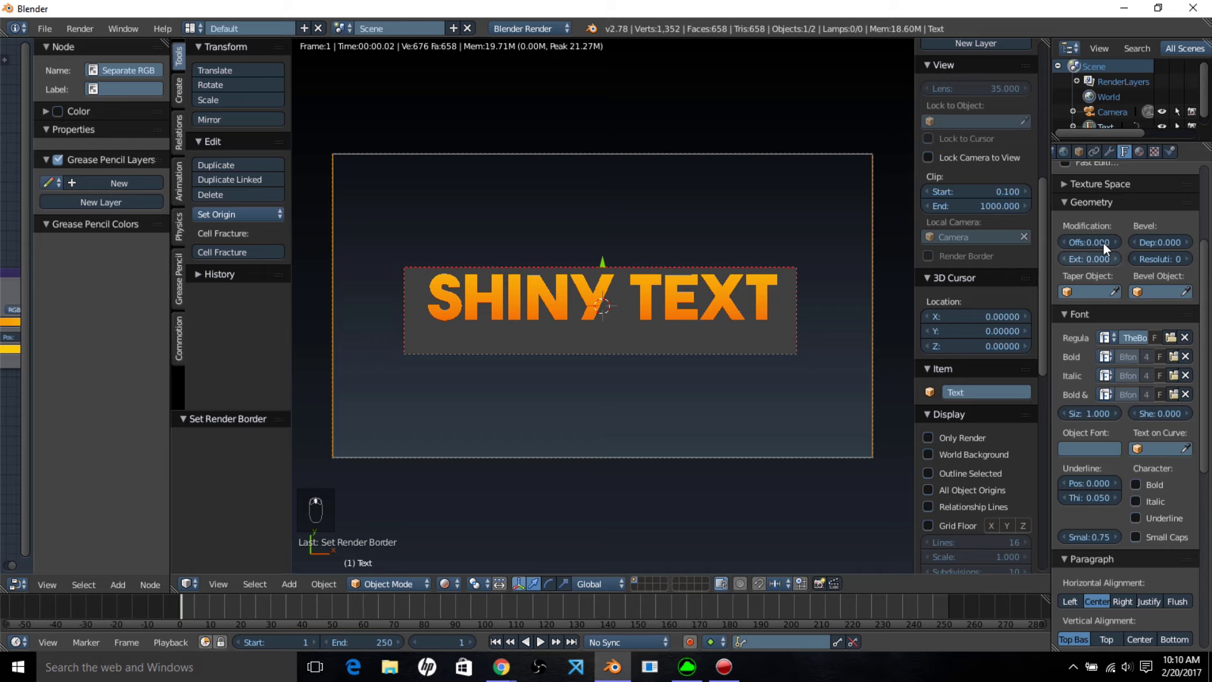
{"action": "left_click_drag", "start_coordinate": [1105, 242], "coordinate": [1099, 242]}
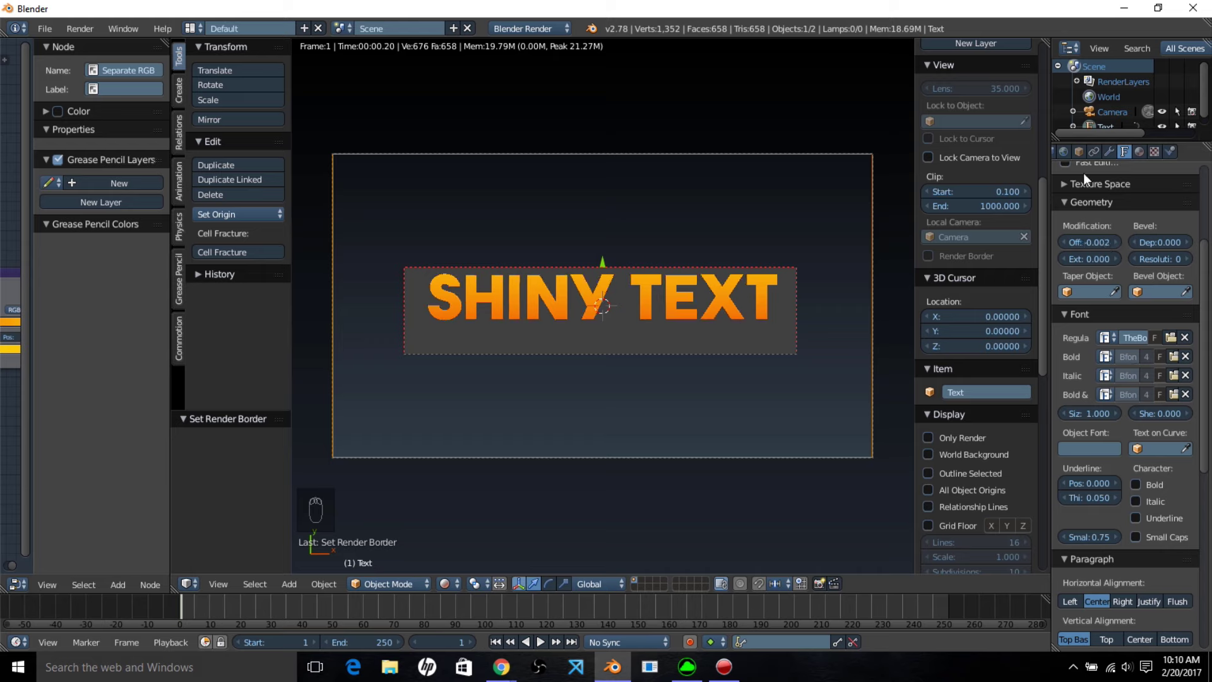
{"action": "left_click", "coordinate": [1143, 153]}
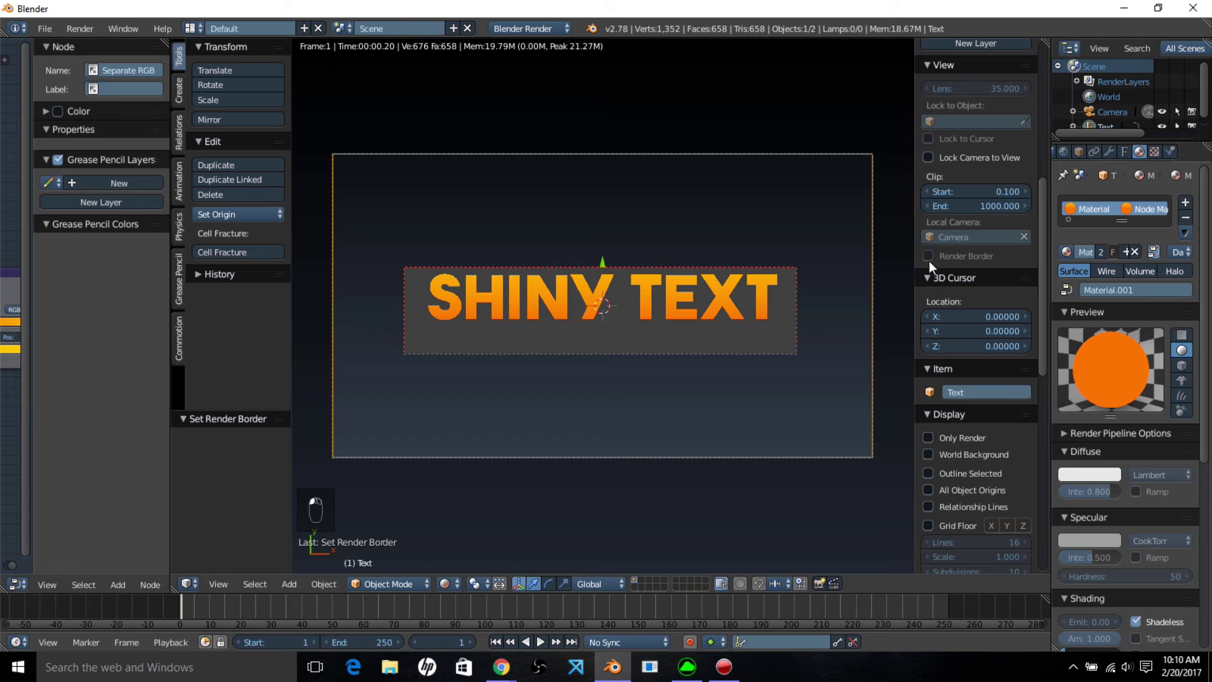
- Duplicate SHINY TEXT in place and give the copy a new white shadeless material
{"action": "key", "text": "shift+d"}
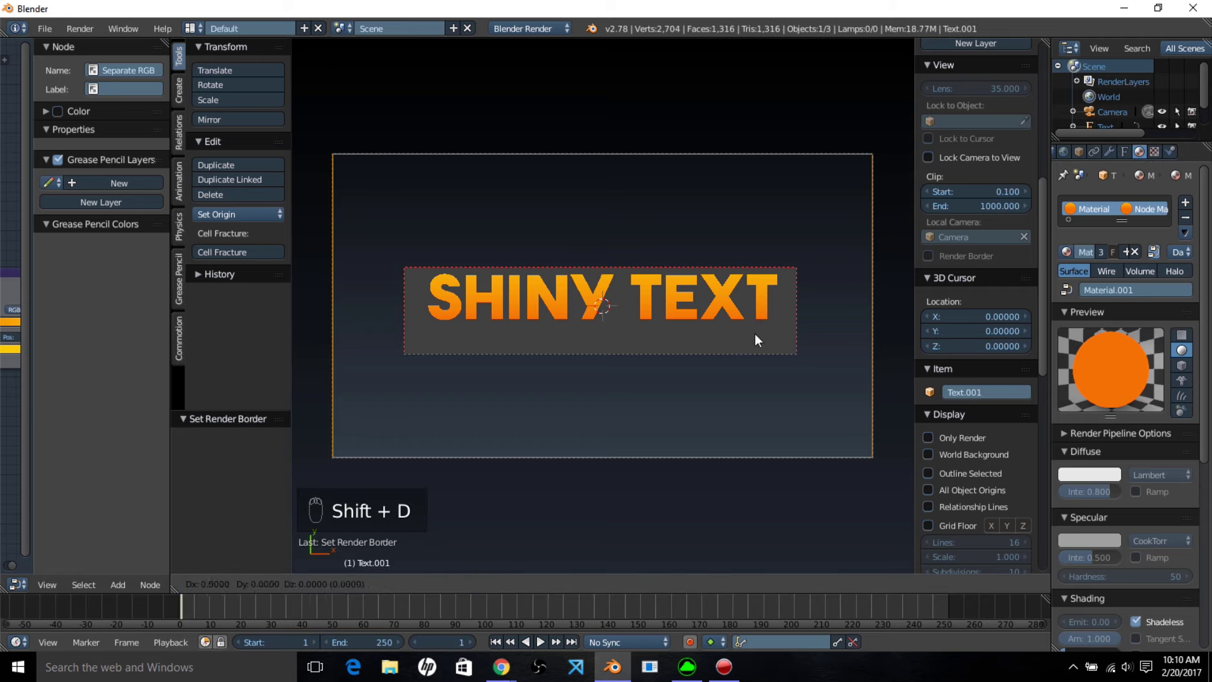
{"action": "right_click", "coordinate": [755, 340]}
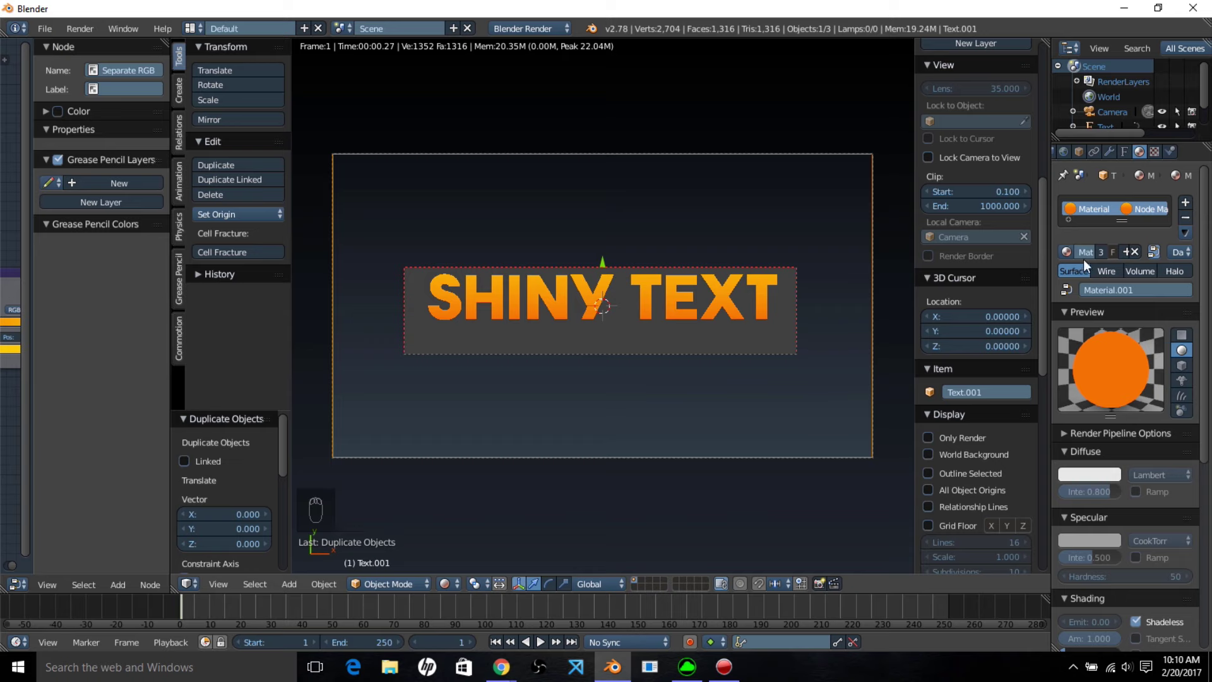
{"action": "left_click", "coordinate": [1139, 252]}
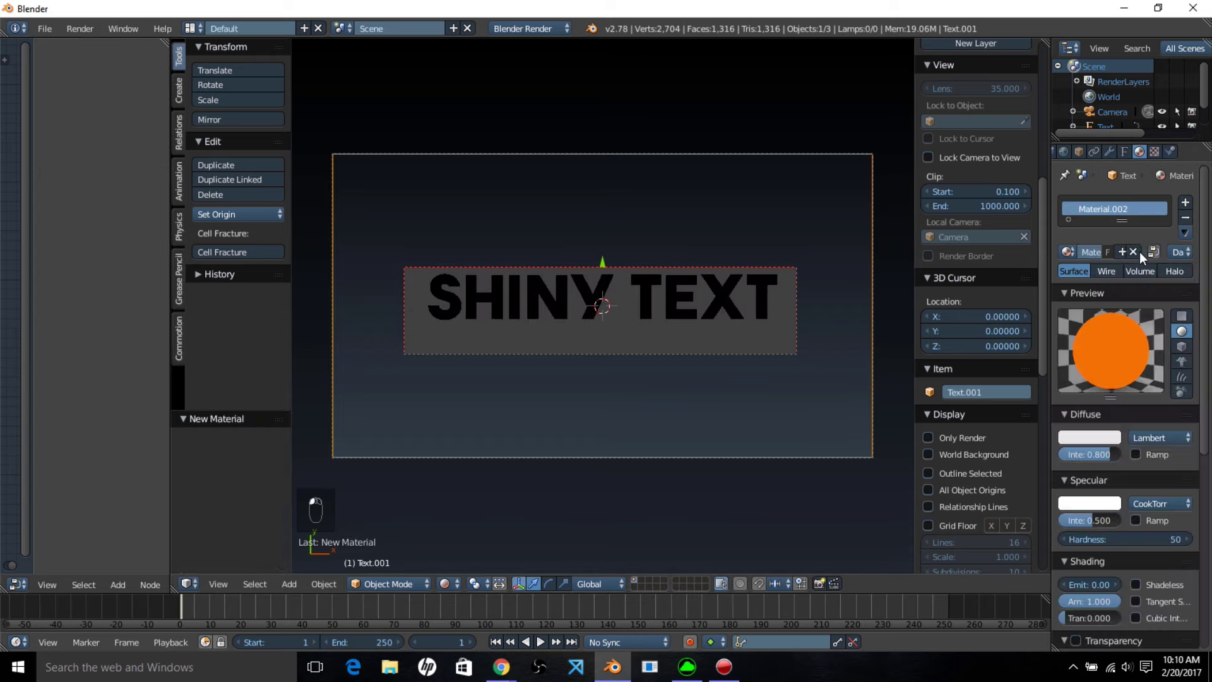
{"action": "left_click", "coordinate": [1146, 585]}
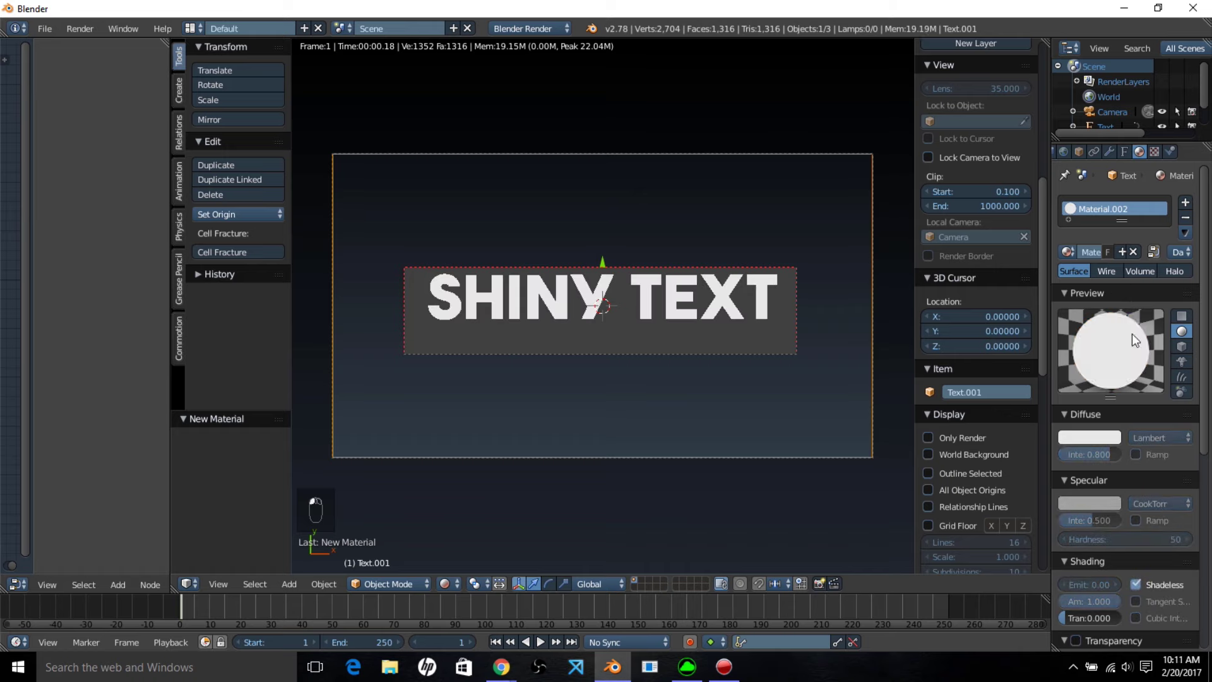
{"action": "left_click", "coordinate": [1110, 438]}
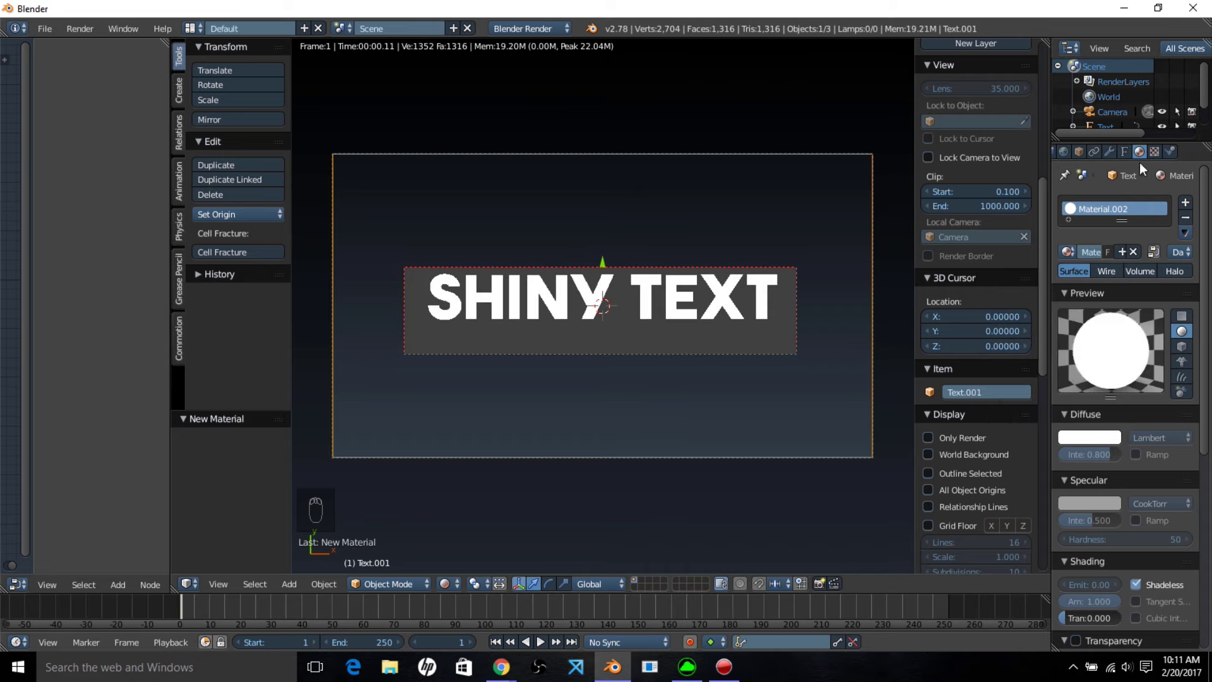
- Raise the white copy 0.001 along Z and set its geometry offset to -0.020
{"action": "key", "text": "g"}
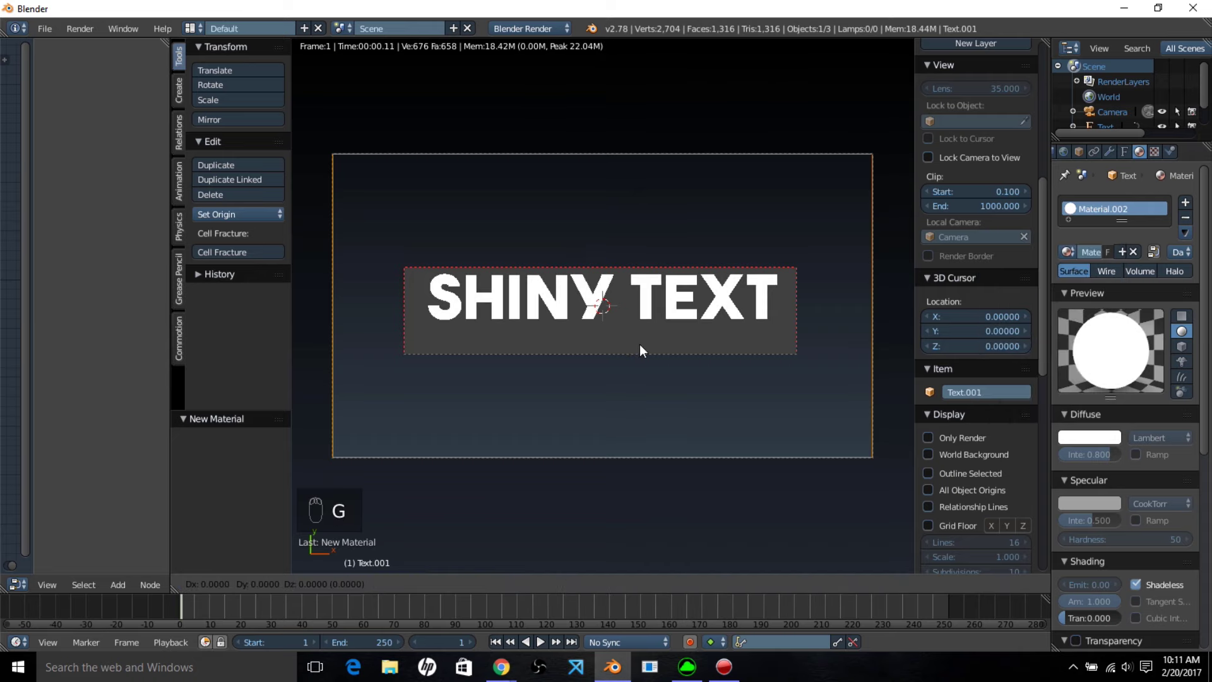
{"action": "key", "text": "z"}
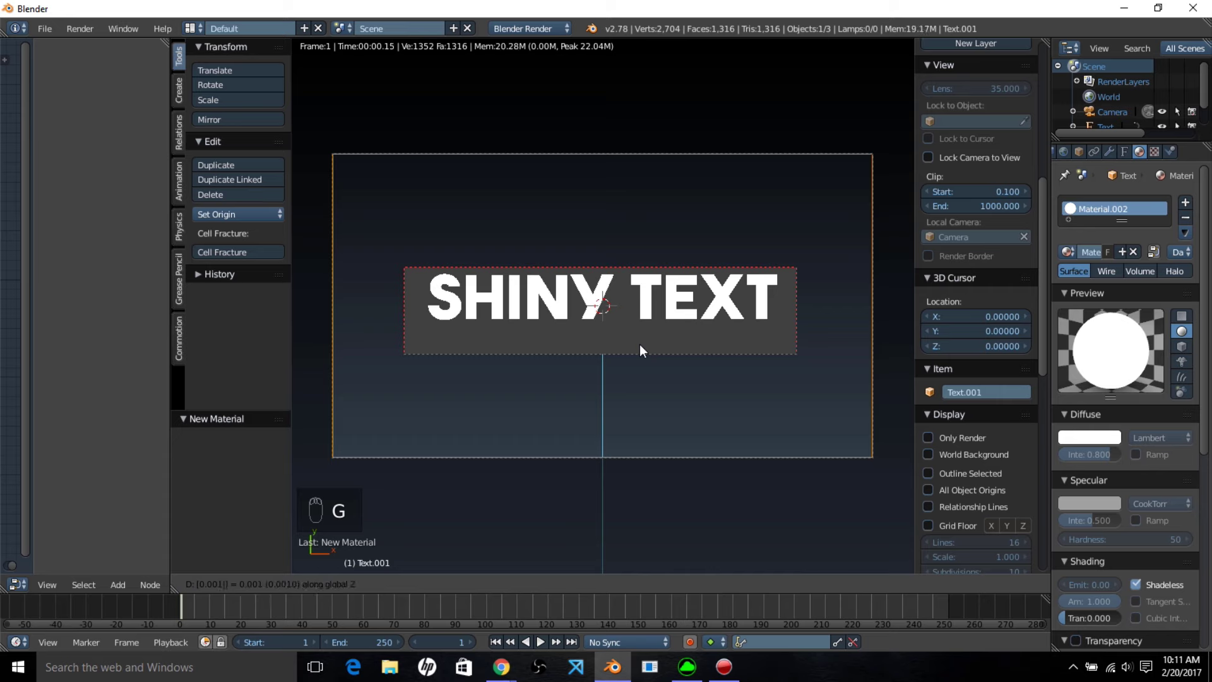
{"action": "left_click", "coordinate": [640, 345]}
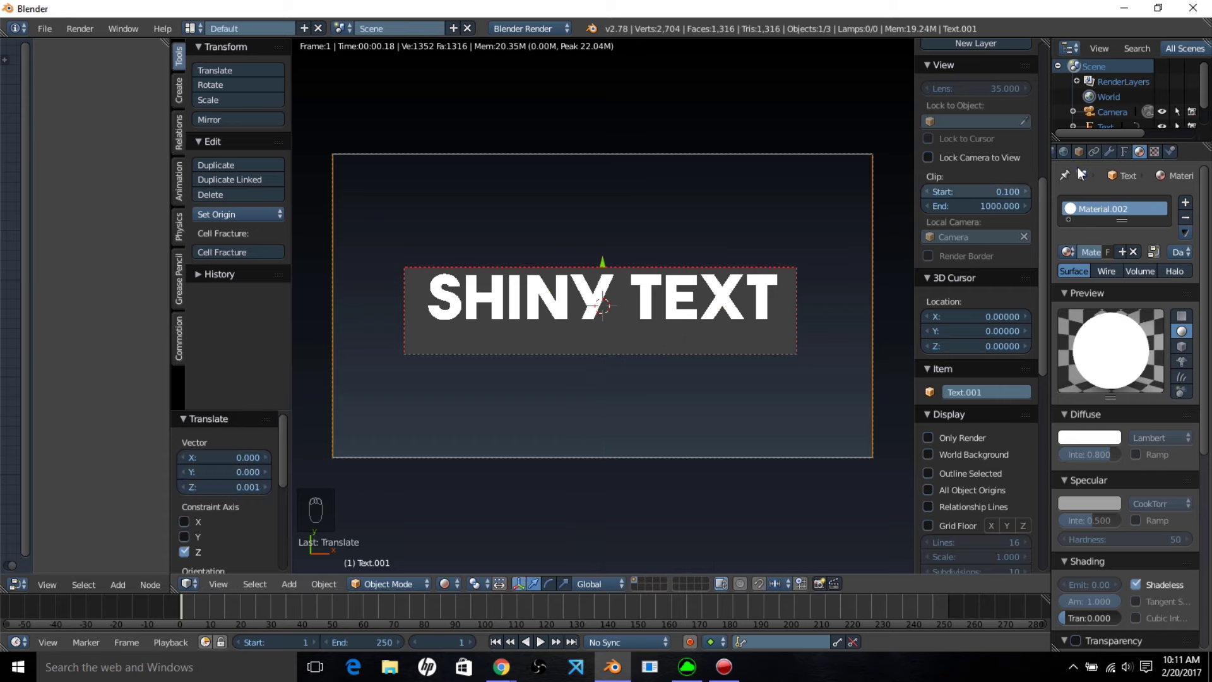
{"action": "left_click", "coordinate": [1124, 151]}
{"action": "left_click_drag", "start_coordinate": [1111, 242], "coordinate": [1074, 241]}
{"action": "scroll", "coordinate": [717, 346], "scroll_direction": "up", "scroll_amount": 3}
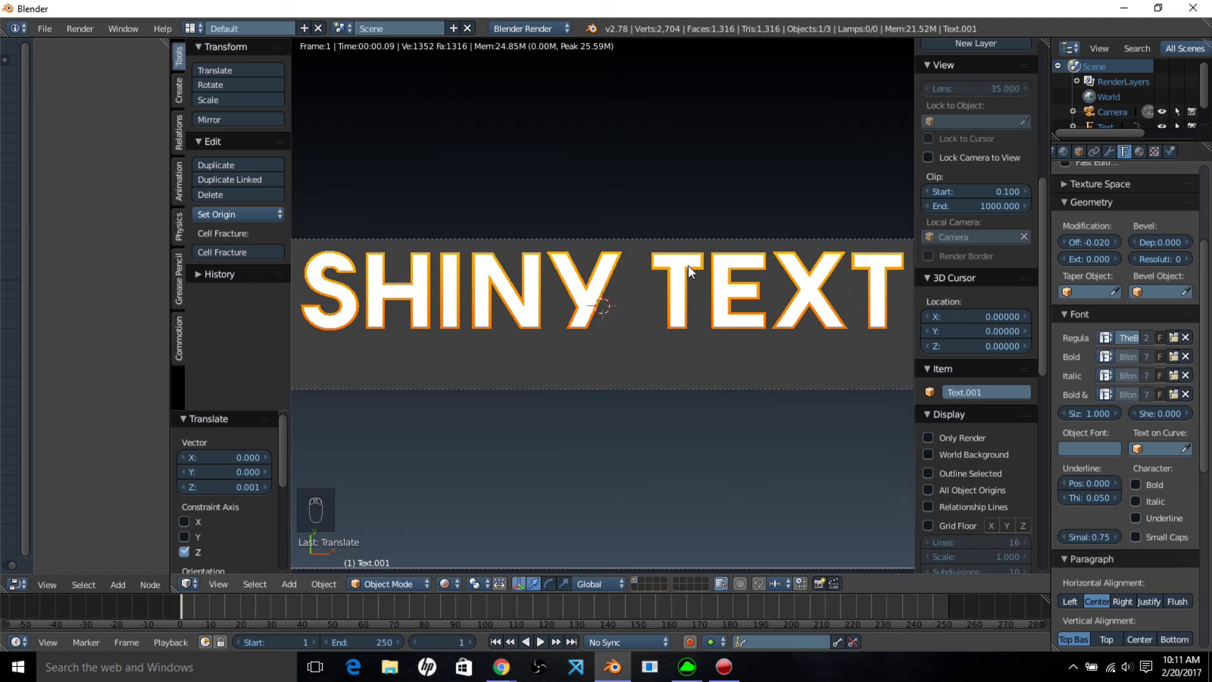
- Duplicate the white copy in place and assign it the orange gradient Material.001
{"action": "key", "text": "shift+d"}
{"action": "right_click", "coordinate": [677, 300]}
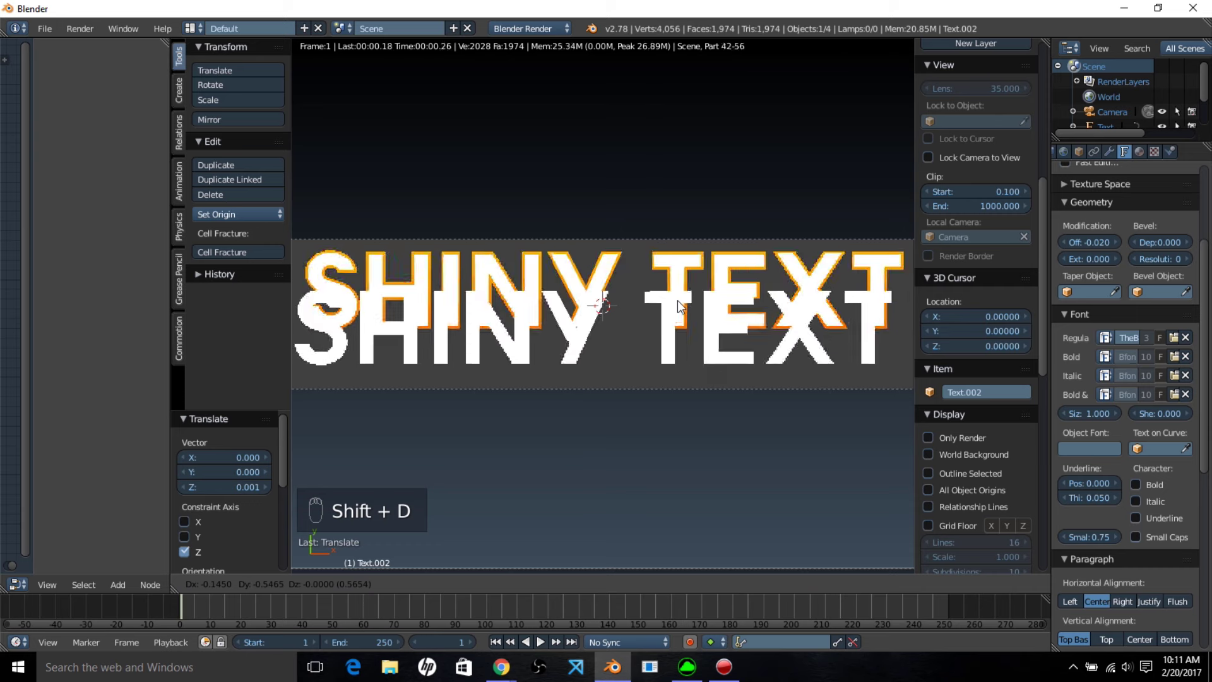
{"action": "left_click", "coordinate": [1140, 153]}
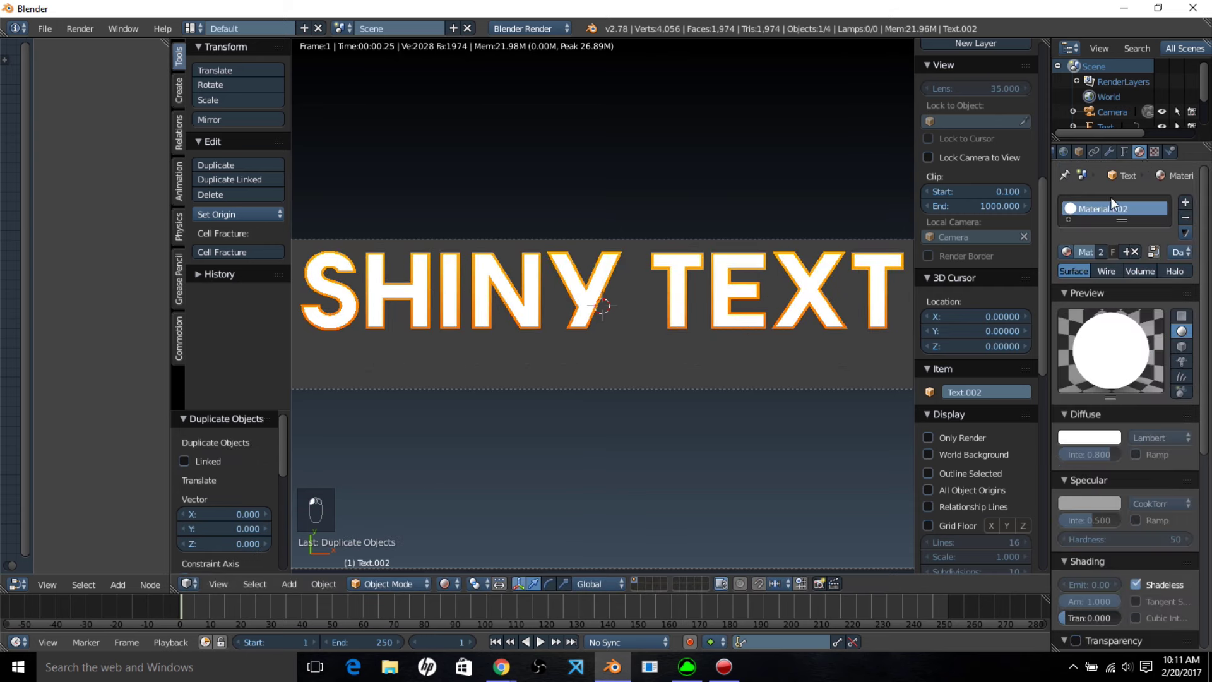
{"action": "left_click", "coordinate": [1067, 251]}
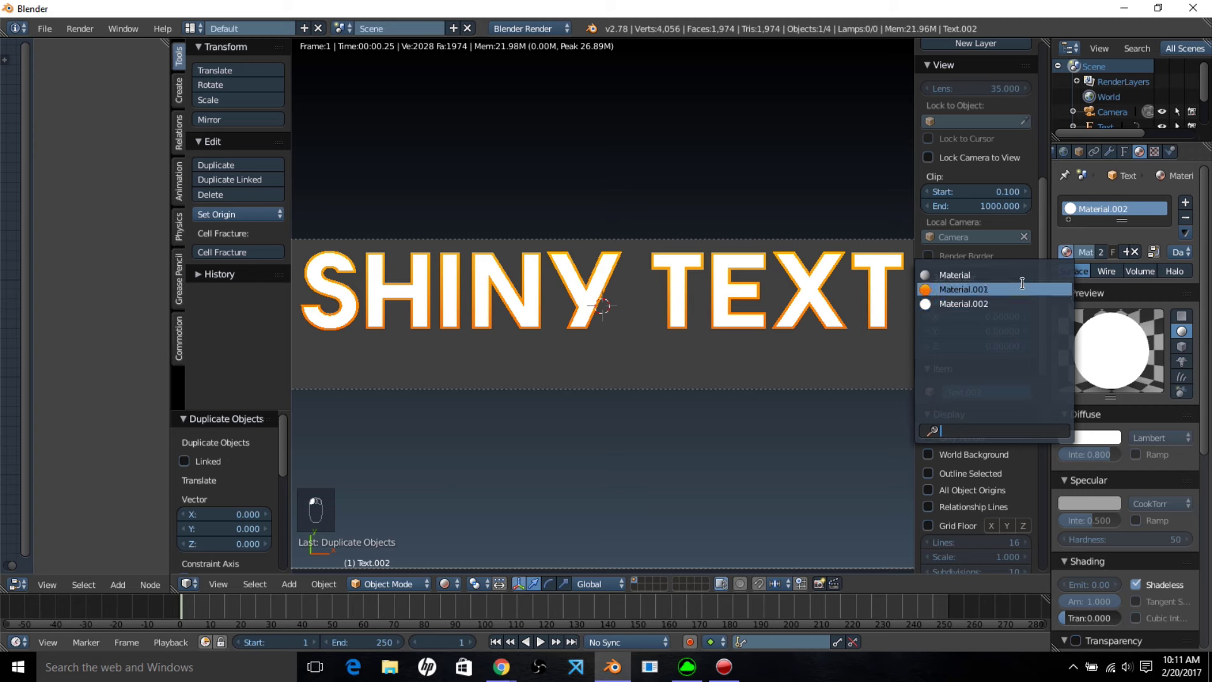
{"action": "left_click", "coordinate": [1004, 288]}
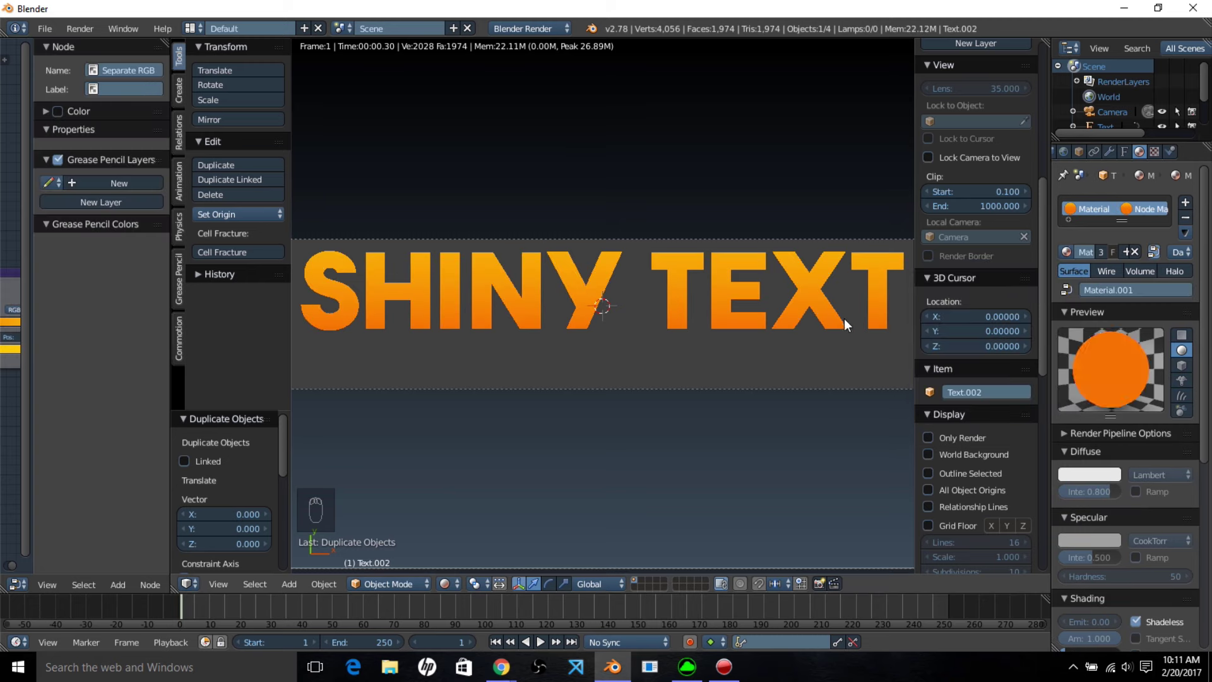
- Raise the top copy 0.001 along Z with gz0.001 and begin nudging it sideways
{"action": "type", "text": "gz"}
{"action": "type", "text": "0.00"}
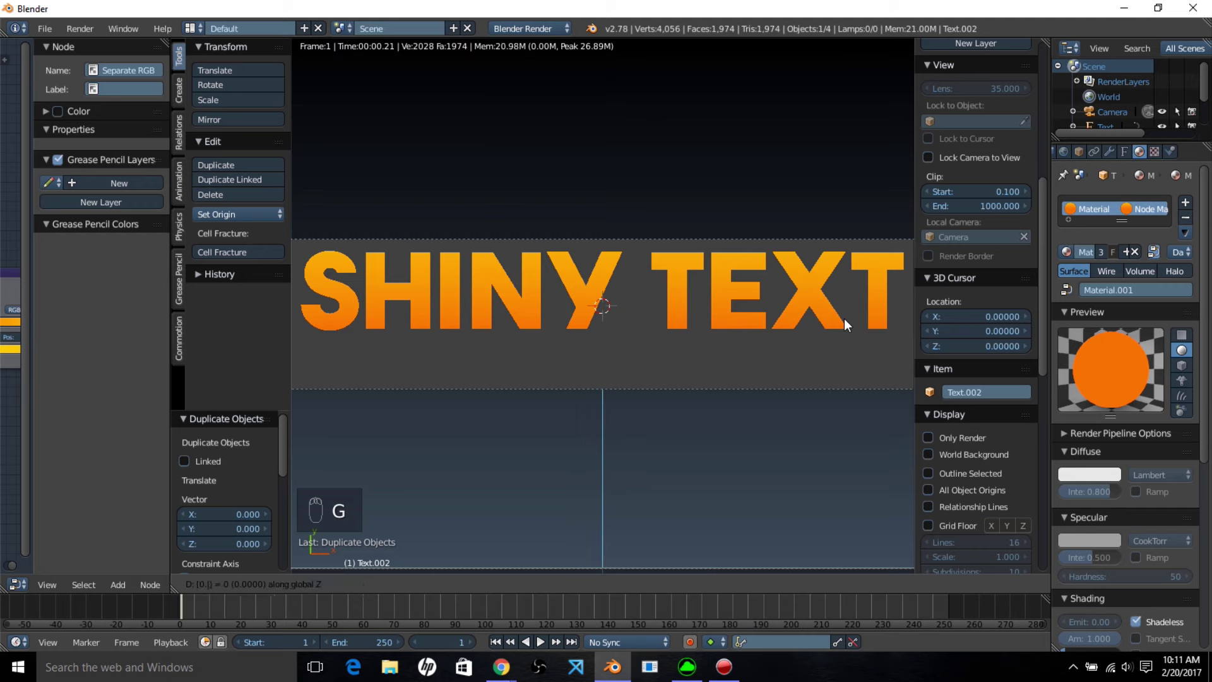
{"action": "type", "text": "1"}
{"action": "key", "text": "Return"}
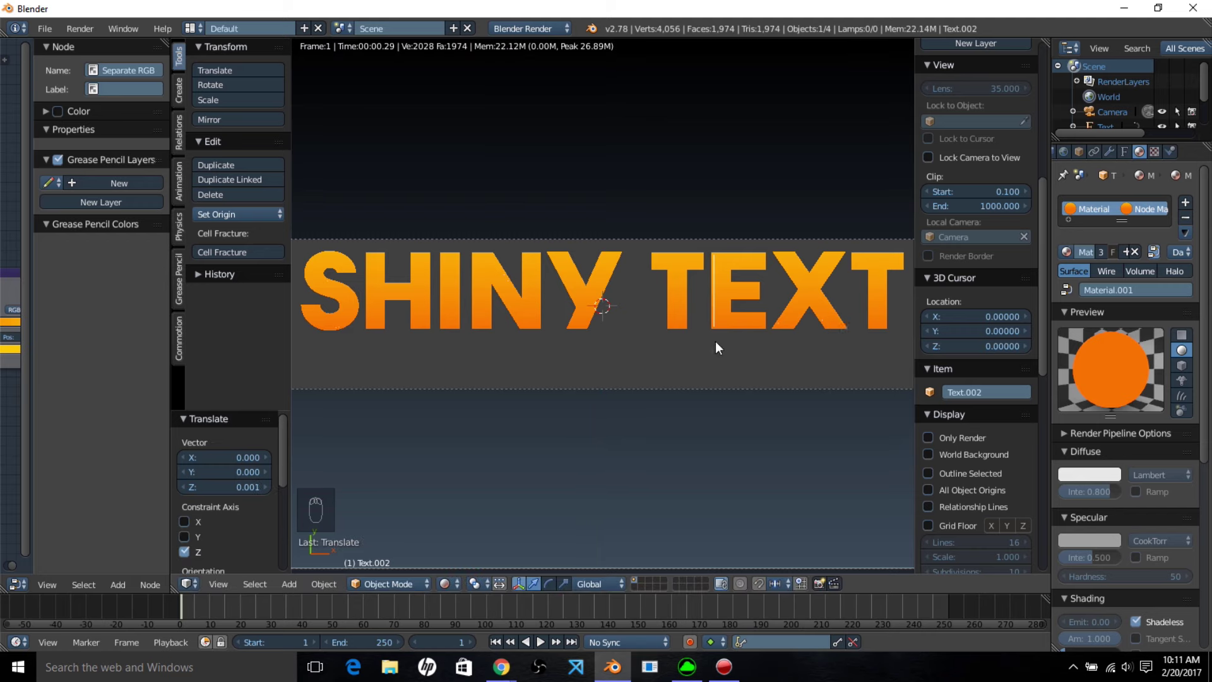
{"action": "key", "text": "g"}
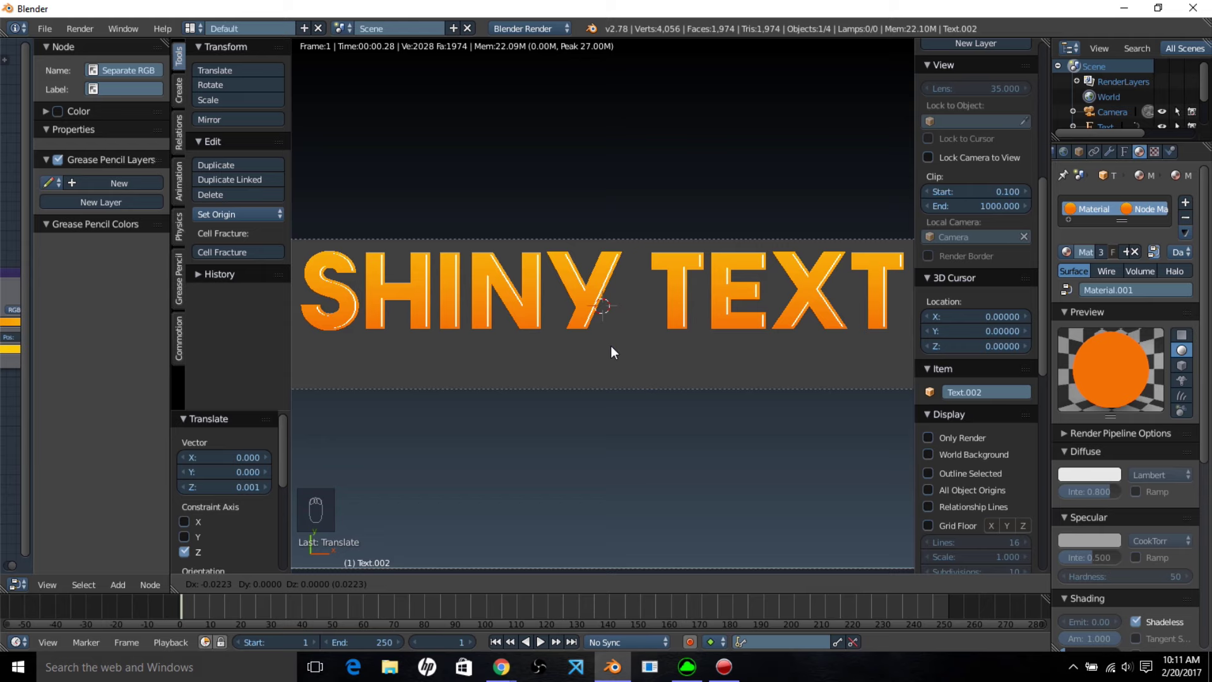
- Shift the top copy -0.022 in X and set its geometry offset to -0.023
{"action": "left_click", "coordinate": [611, 347]}
{"action": "scroll", "coordinate": [611, 359], "scroll_direction": "up", "scroll_amount": 2}
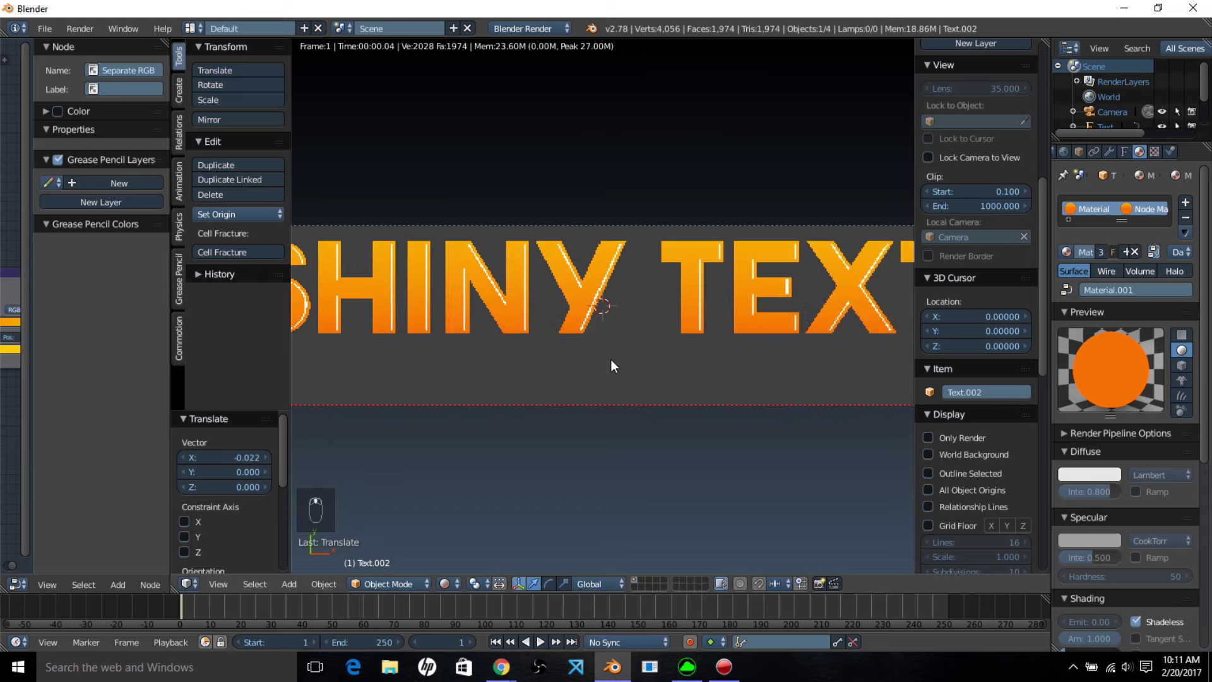
{"action": "scroll", "coordinate": [611, 361], "scroll_direction": "up", "scroll_amount": 2}
{"action": "scroll", "coordinate": [612, 347], "scroll_direction": "up", "scroll_amount": 1}
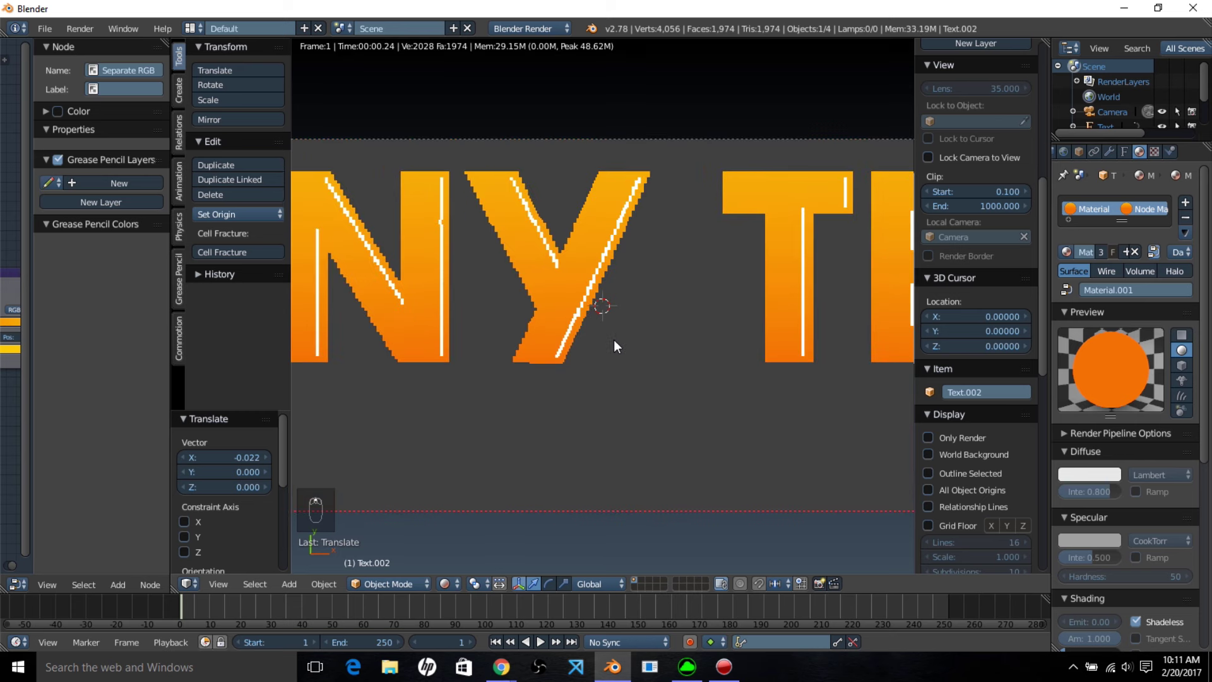
{"action": "left_click", "coordinate": [1125, 151]}
{"action": "left_click_drag", "start_coordinate": [1097, 244], "coordinate": [1095, 244]}
- Switch the 3D view to Rendered shading and widen the node editor to show the ColorRamp
{"action": "scroll", "coordinate": [624, 418], "scroll_direction": "down", "scroll_amount": 5}
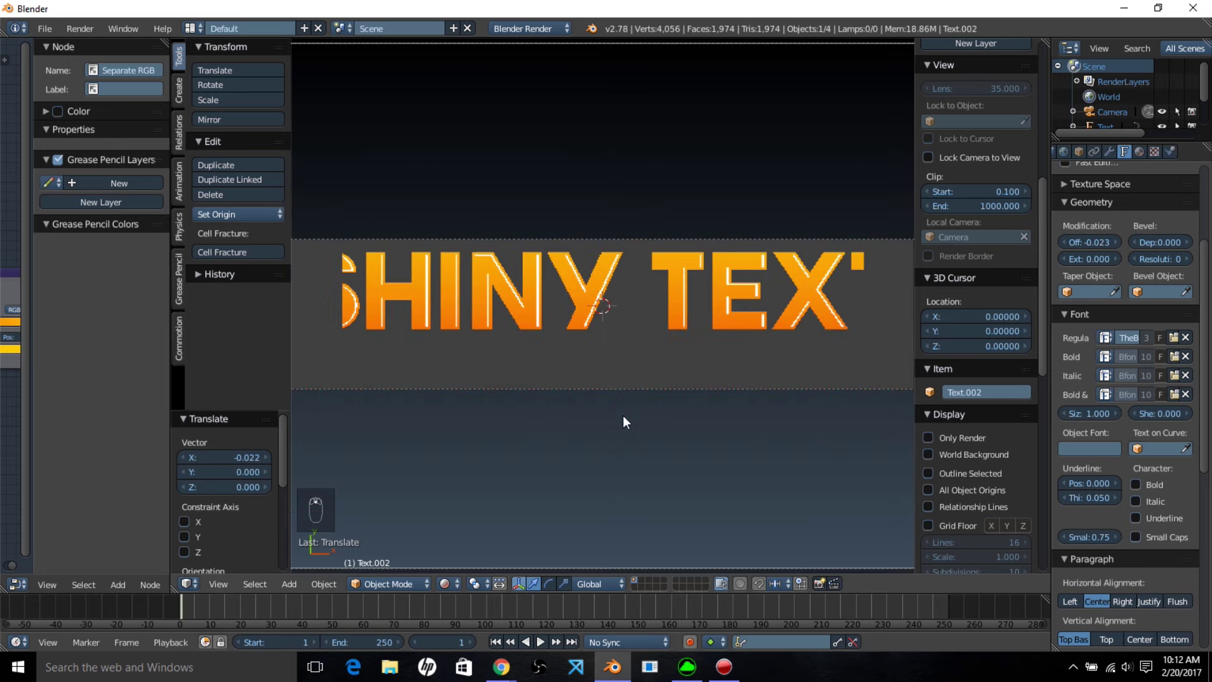
{"action": "key", "text": "shift+z"}
{"action": "scroll", "coordinate": [623, 415], "scroll_direction": "down", "scroll_amount": 3}
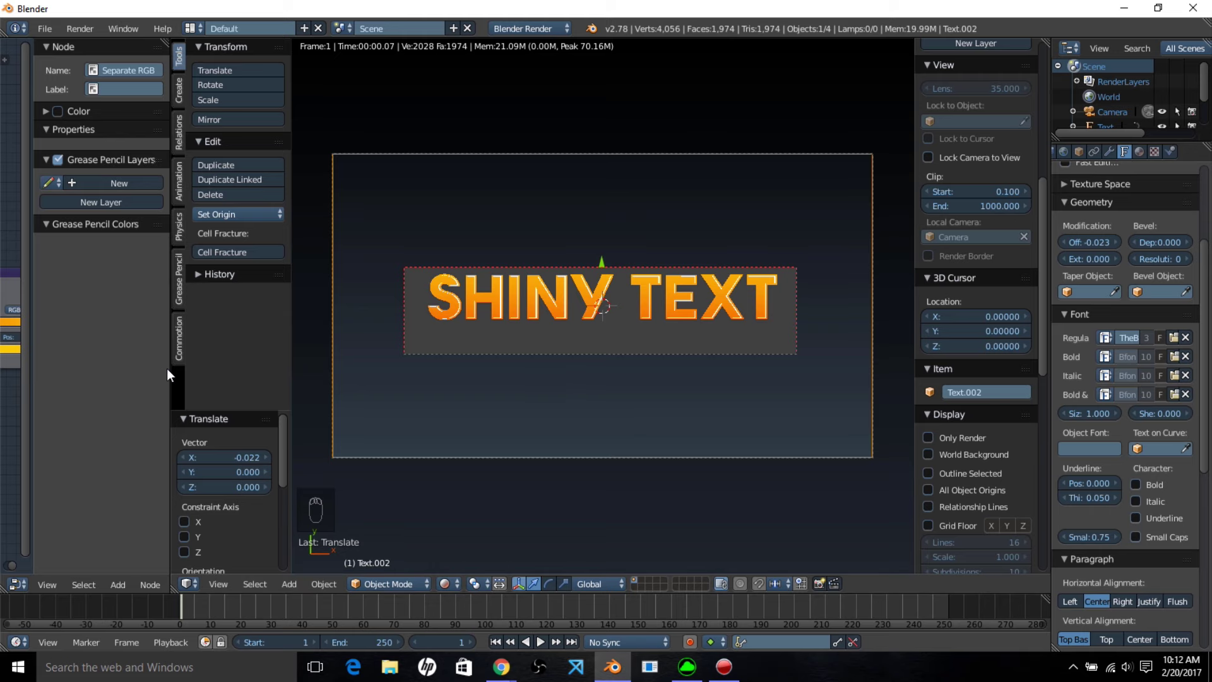
{"action": "left_click_drag", "start_coordinate": [172, 369], "coordinate": [511, 395]}
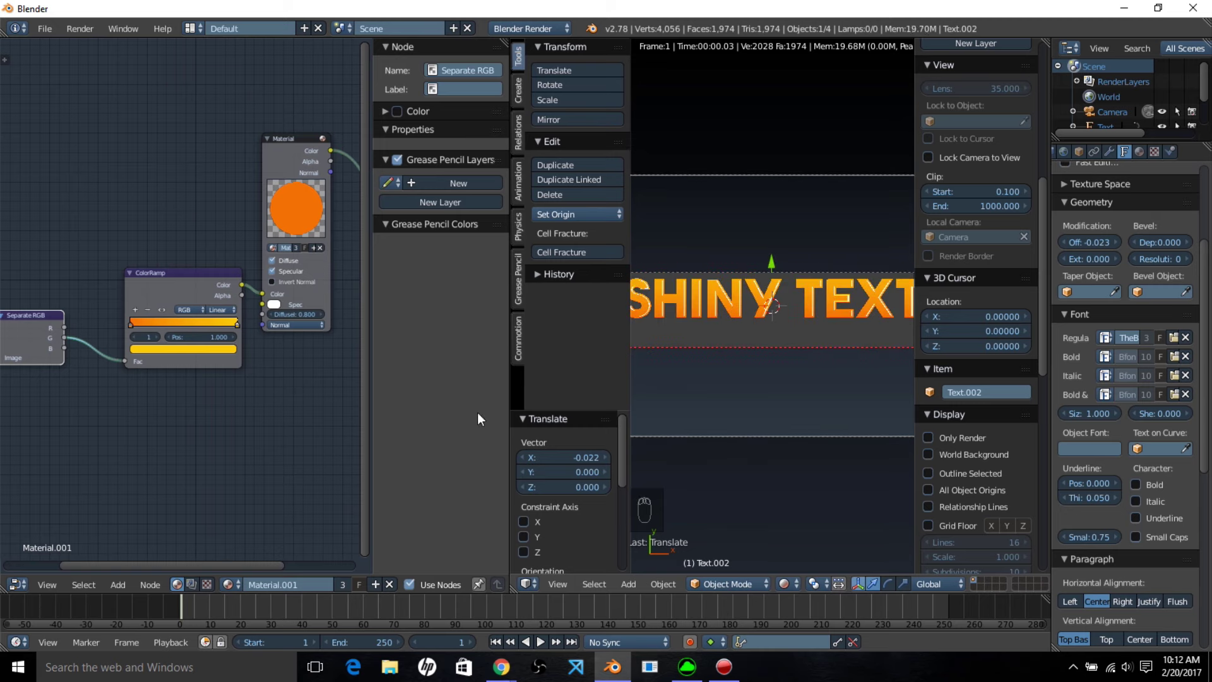
- Add a second ColorRamp below the first and set it to Constant interpolation
{"action": "middle_click_drag", "start_coordinate": [255, 417], "coordinate": [187, 415]}
{"action": "scroll", "coordinate": [278, 452], "scroll_direction": "up", "scroll_amount": 3}
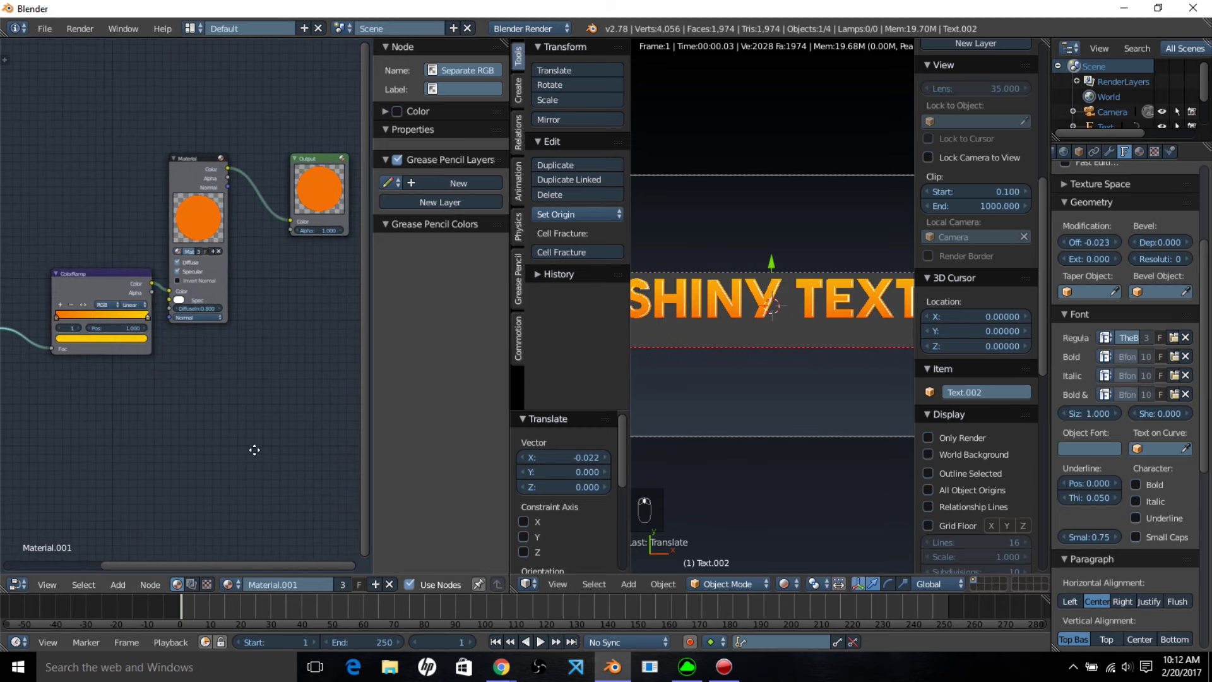
{"action": "scroll", "coordinate": [215, 499], "scroll_direction": "down", "scroll_amount": 4}
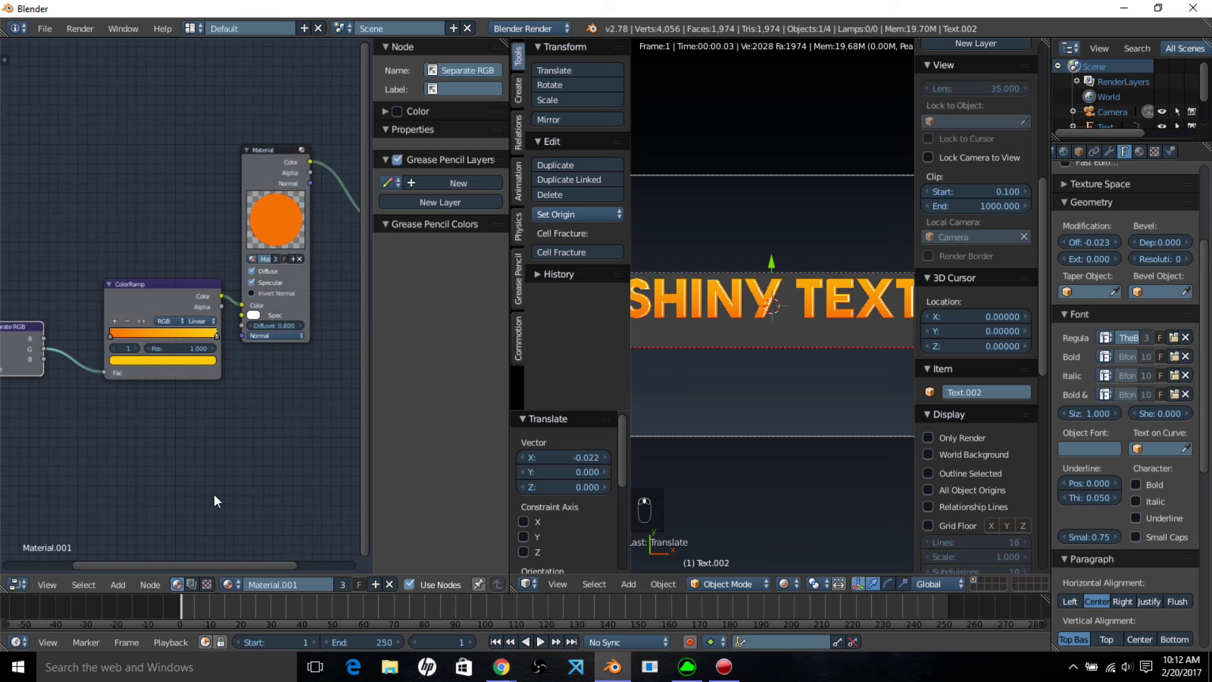
{"action": "left_click", "coordinate": [124, 582]}
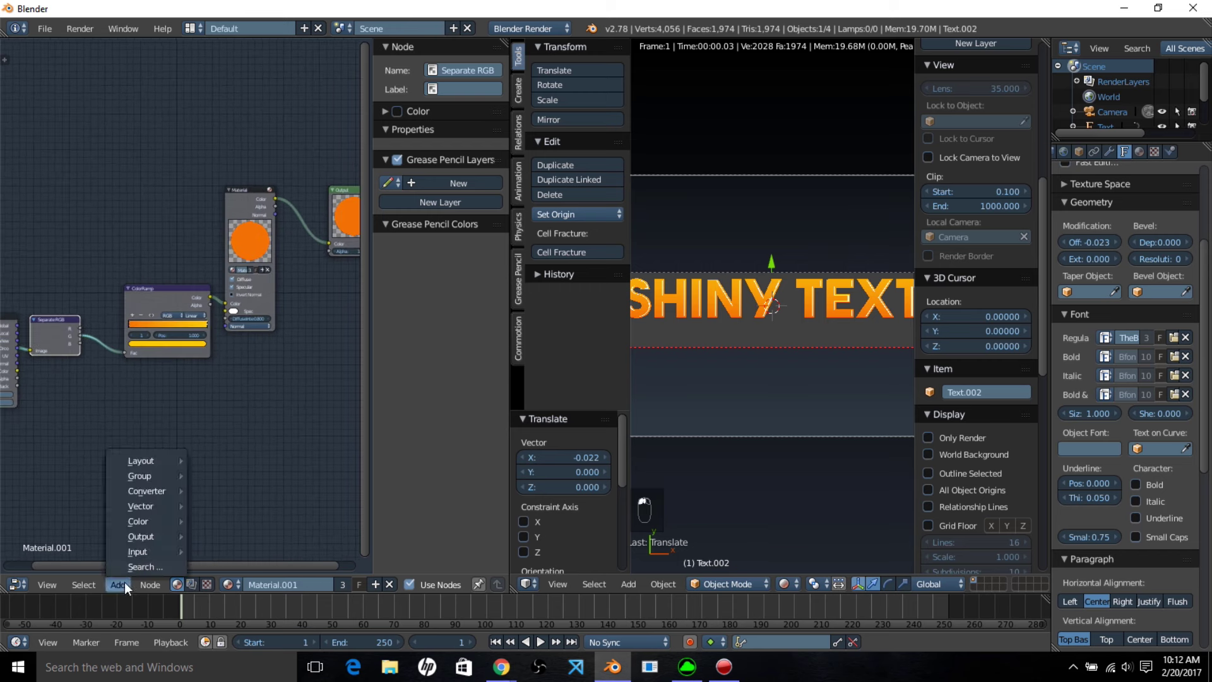
{"action": "mouse_move", "coordinate": [147, 492]}
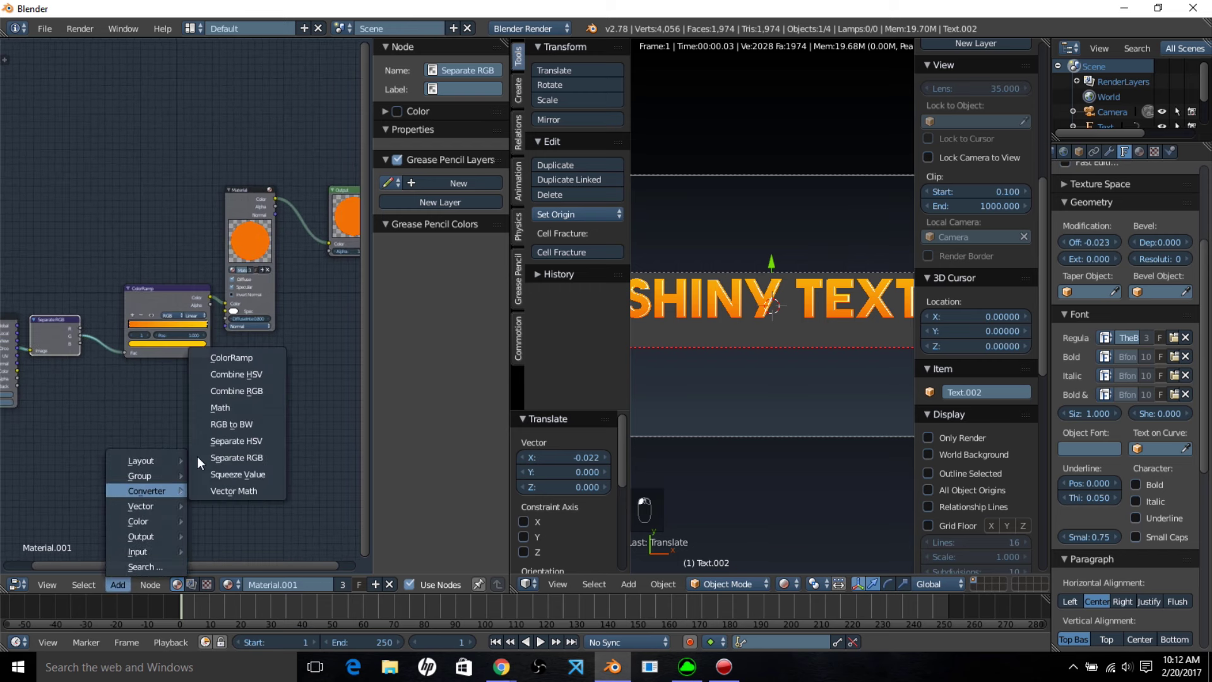
{"action": "left_click", "coordinate": [231, 357]}
{"action": "left_click", "coordinate": [250, 410]}
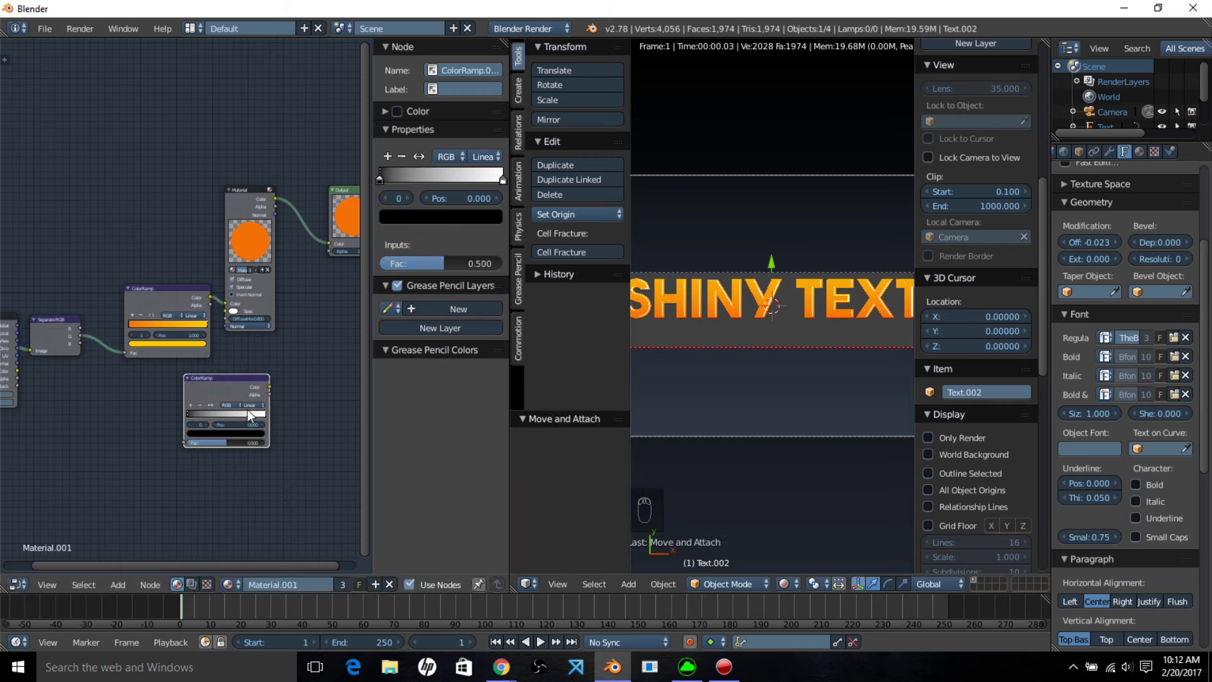
{"action": "left_click", "coordinate": [251, 404]}
{"action": "left_click", "coordinate": [260, 363]}
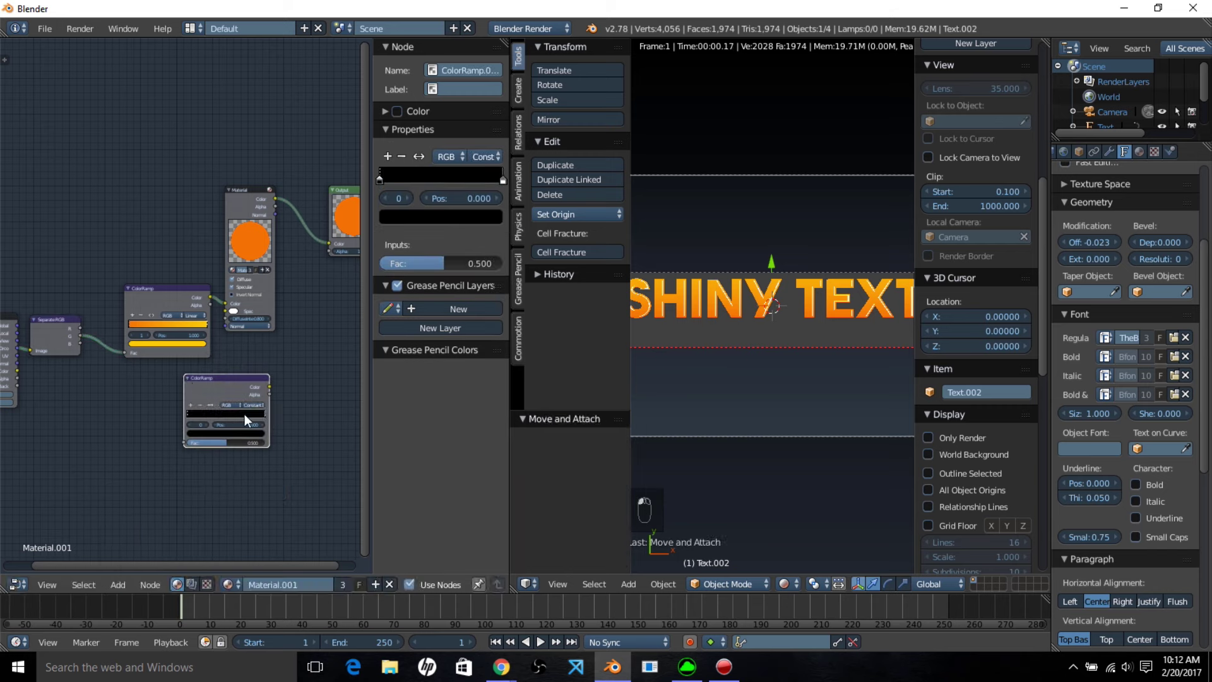
- Move the white stop and add a third stop, leaving a narrow white band near 0.73
{"action": "left_click_drag", "start_coordinate": [264, 415], "coordinate": [220, 414]}
{"action": "scroll", "coordinate": [234, 433], "scroll_direction": "up", "scroll_amount": 2}
{"action": "scroll", "coordinate": [219, 427], "scroll_direction": "up", "scroll_amount": 3}
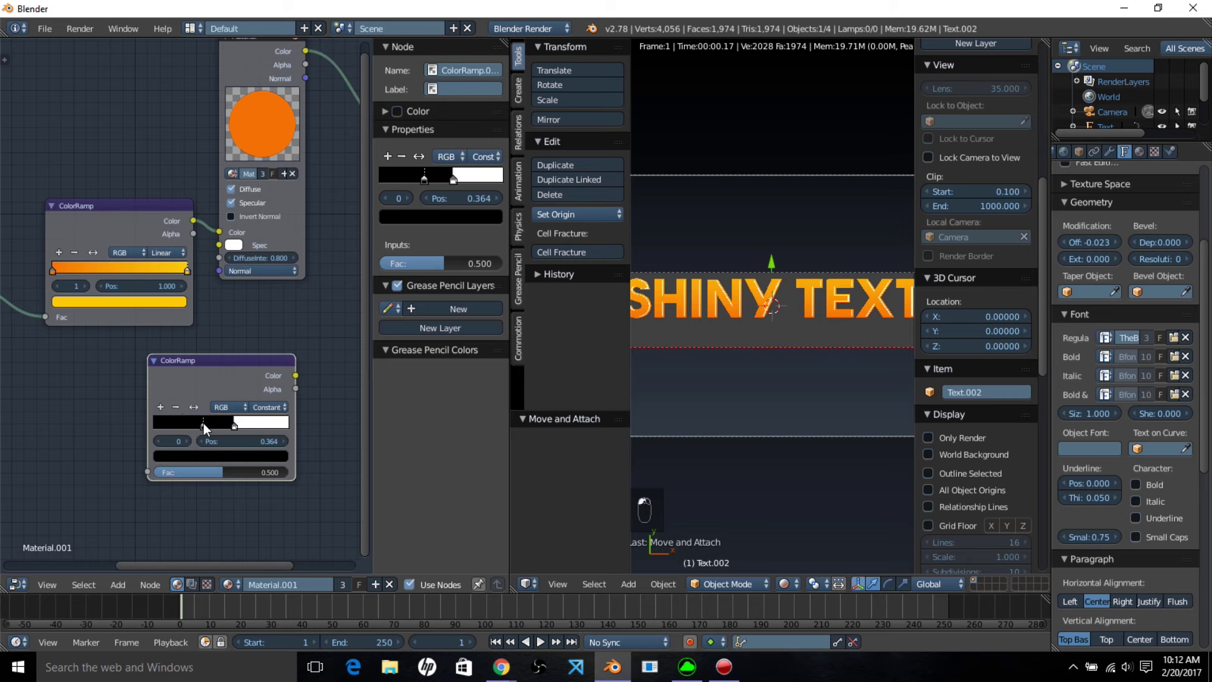
{"action": "left_click", "coordinate": [161, 409]}
{"action": "left_click_drag", "start_coordinate": [218, 422], "coordinate": [236, 400]}
{"action": "scroll", "coordinate": [271, 417], "scroll_direction": "down", "scroll_amount": 2}
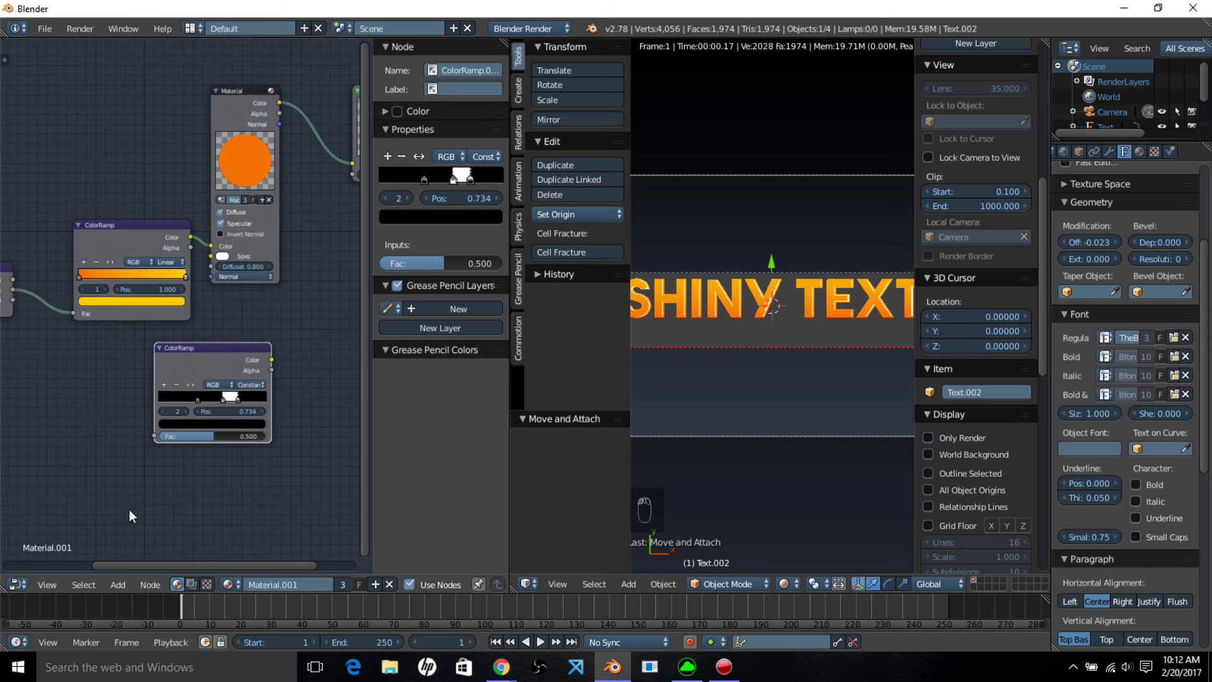
- Insert a Mix node between the gradient ColorRamp and the Material, blend type Add
{"action": "left_click", "coordinate": [115, 585]}
{"action": "mouse_move", "coordinate": [164, 519]}
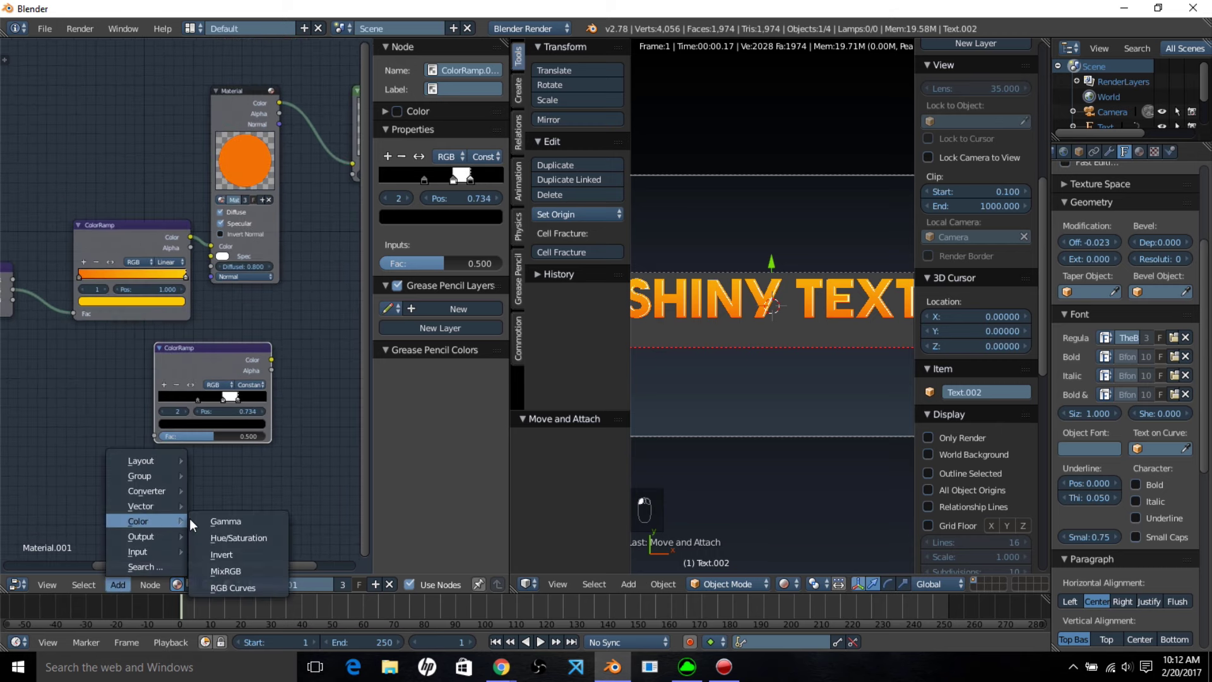
{"action": "left_click", "coordinate": [219, 567]}
{"action": "left_click", "coordinate": [220, 244]}
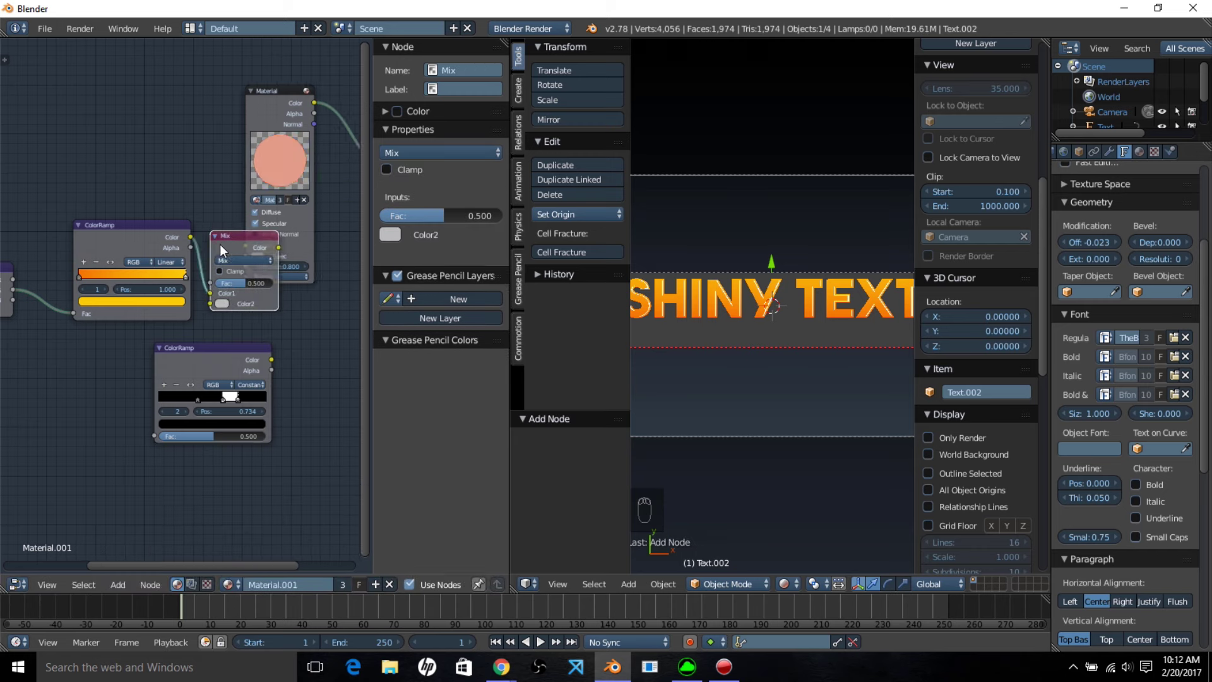
{"action": "left_click", "coordinate": [249, 263]}
{"action": "left_click", "coordinate": [250, 241]}
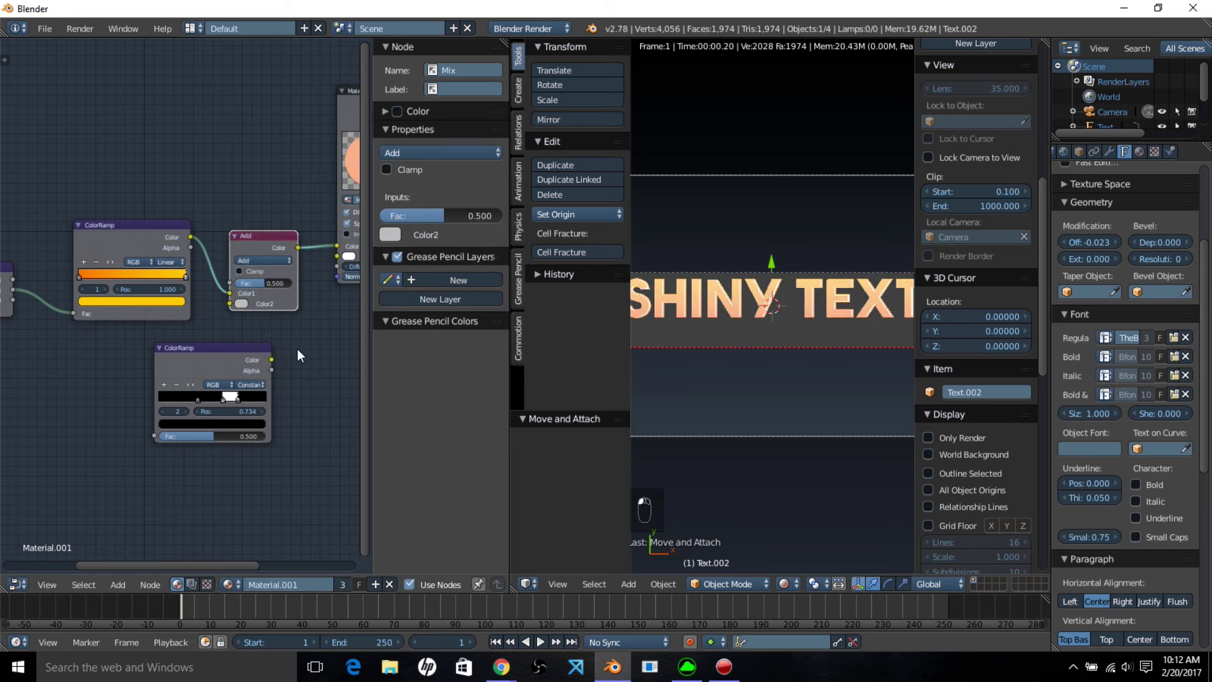
- Link the highlight ramp into Color2 and connect Geometry Orco to the ramp's Fac
{"action": "left_click_drag", "start_coordinate": [273, 361], "coordinate": [237, 301]}
{"action": "left_click_drag", "start_coordinate": [217, 353], "coordinate": [113, 350]}
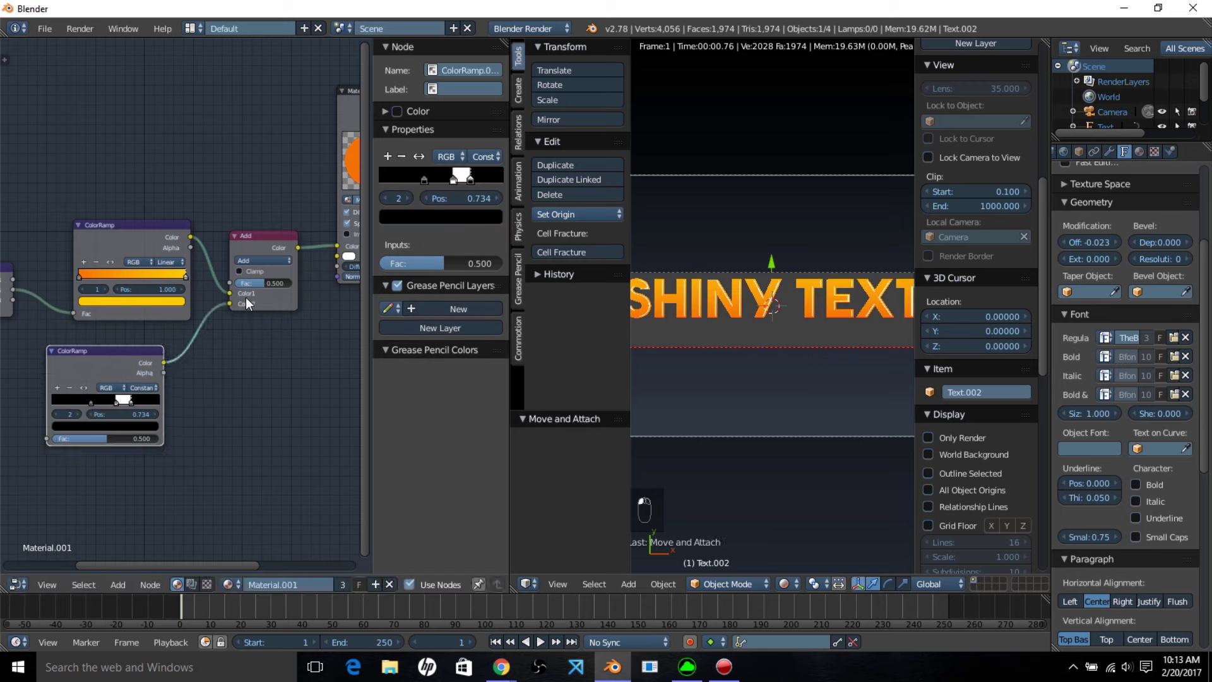
{"action": "left_click", "coordinate": [253, 260]}
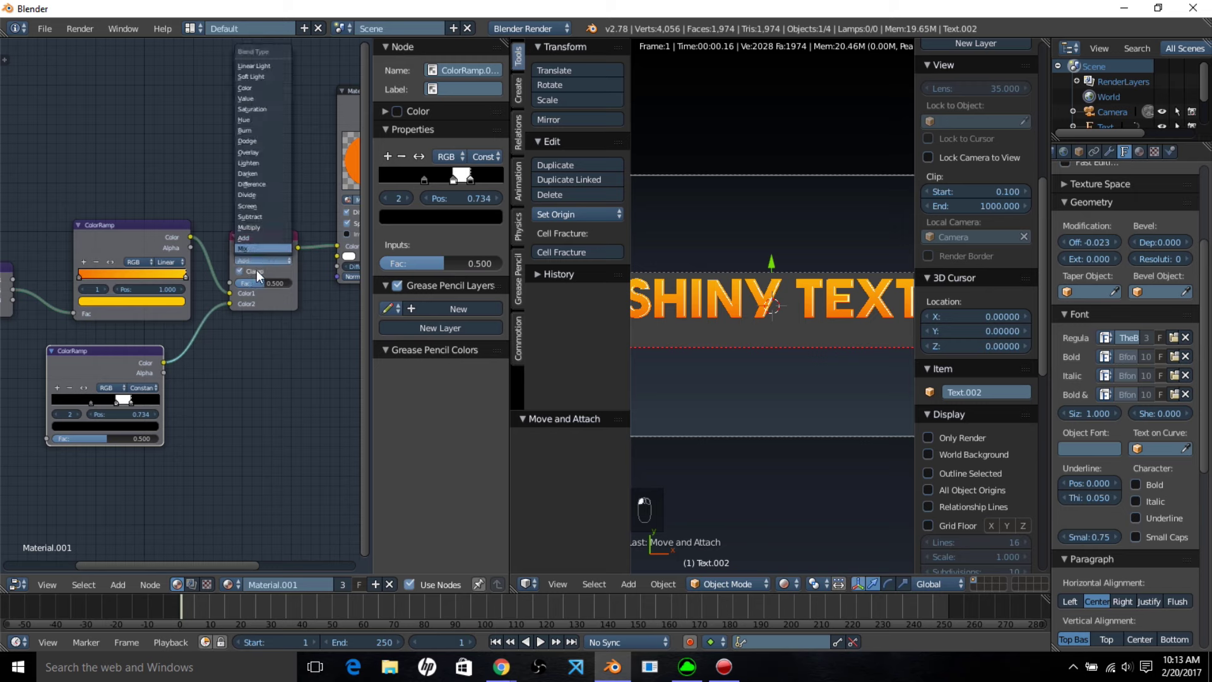
{"action": "left_click", "coordinate": [159, 354]}
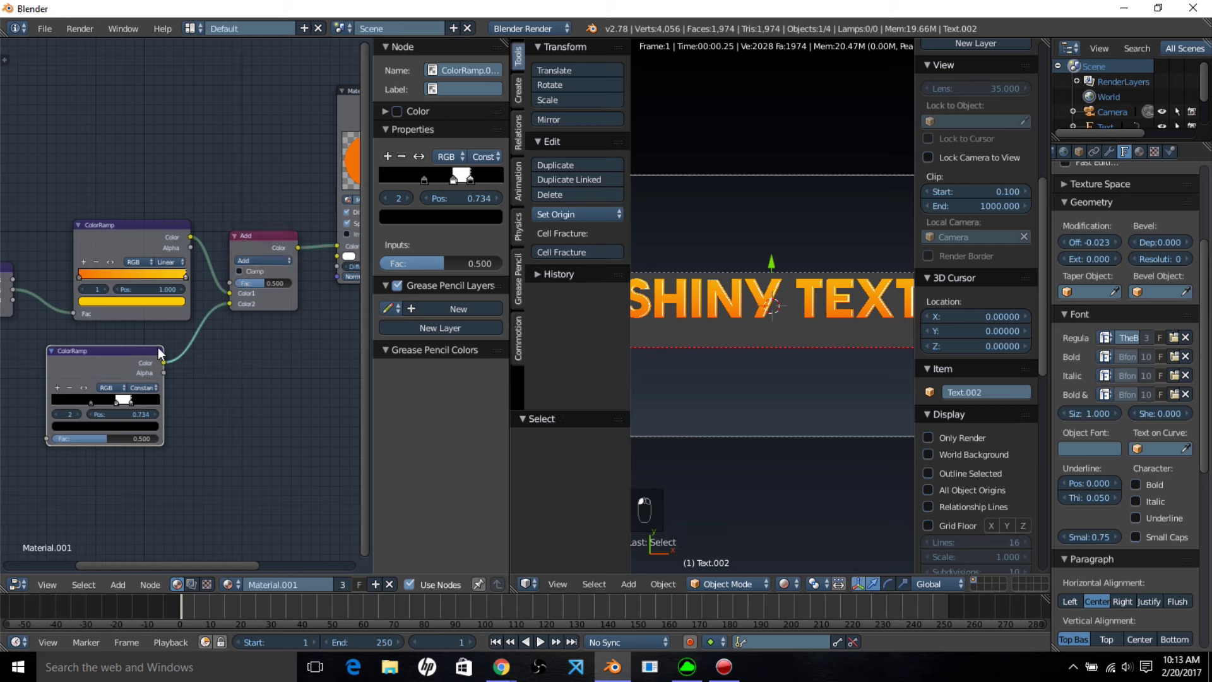
{"action": "left_click_drag", "start_coordinate": [159, 353], "coordinate": [206, 341]}
{"action": "scroll", "coordinate": [217, 370], "scroll_direction": "down", "scroll_amount": 1}
{"action": "middle_click_drag", "start_coordinate": [217, 369], "coordinate": [299, 353]}
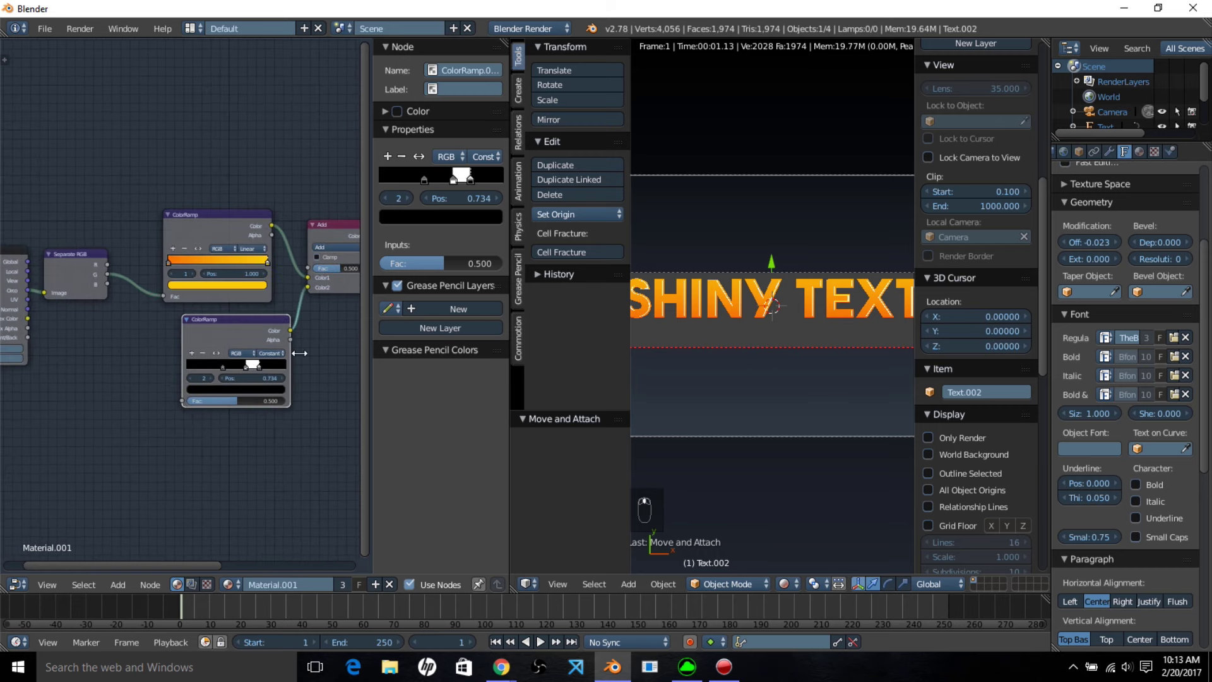
{"action": "left_click_drag", "start_coordinate": [36, 289], "coordinate": [195, 402]}
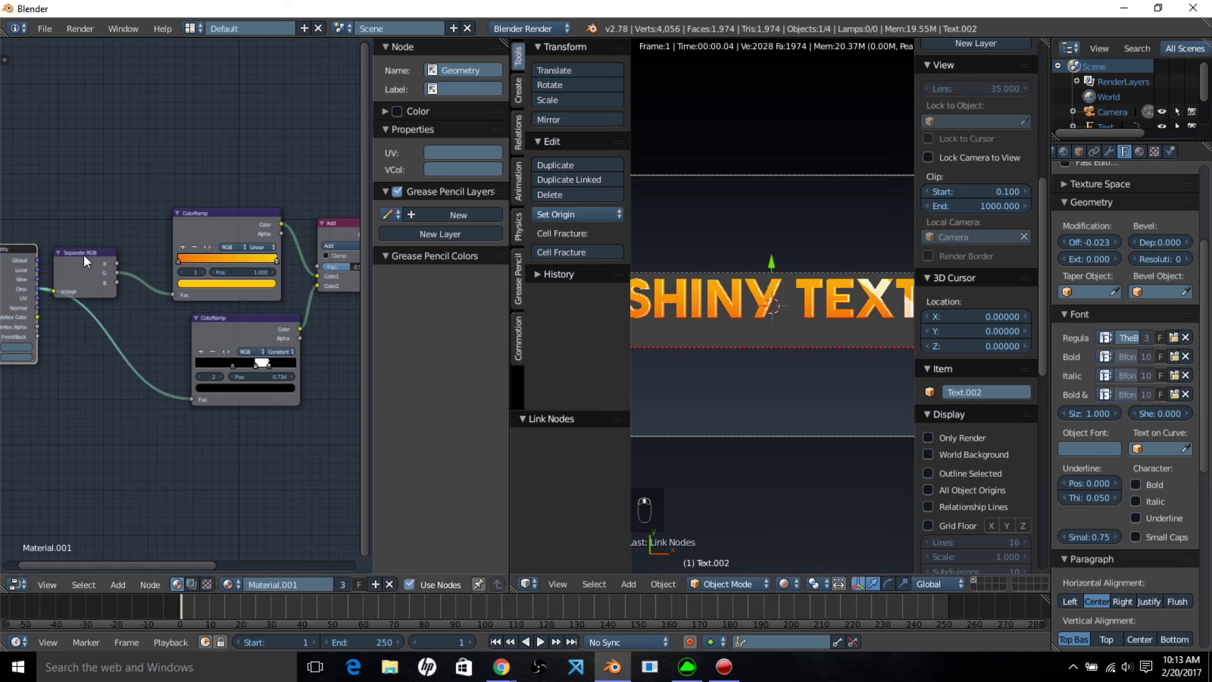
- Rearrange the Separate RGB, highlight ramp and Material nodes into view
{"action": "left_click_drag", "start_coordinate": [87, 261], "coordinate": [110, 207]}
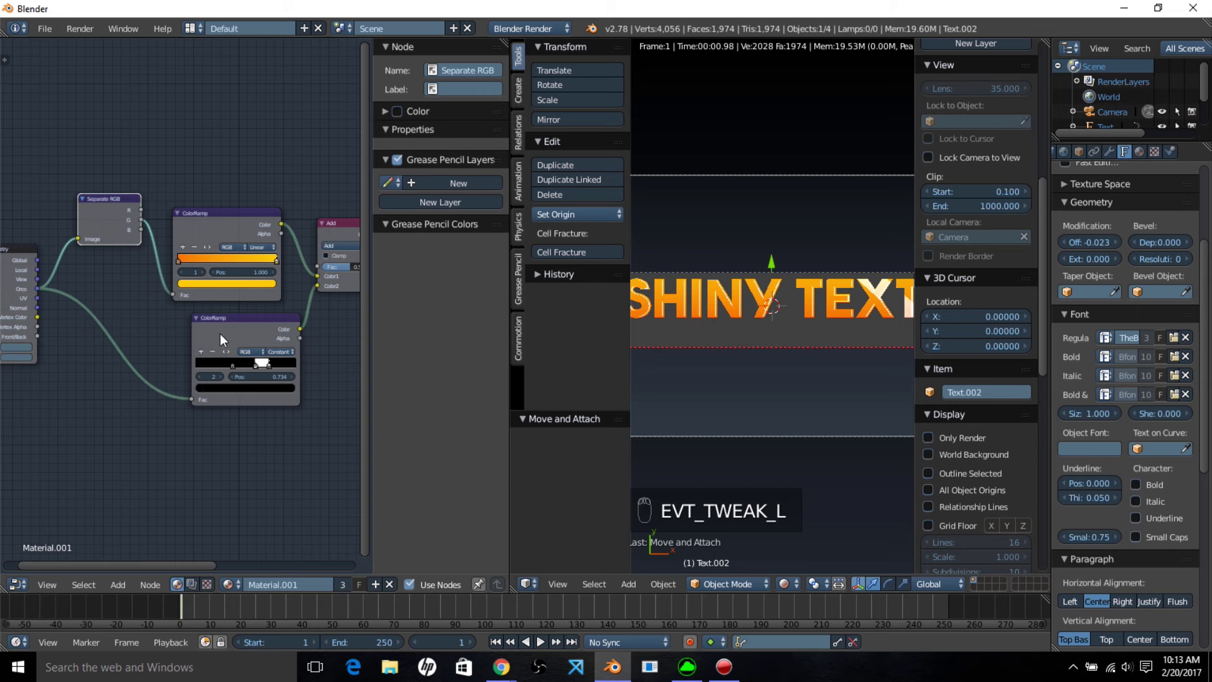
{"action": "left_click_drag", "start_coordinate": [220, 334], "coordinate": [240, 358]}
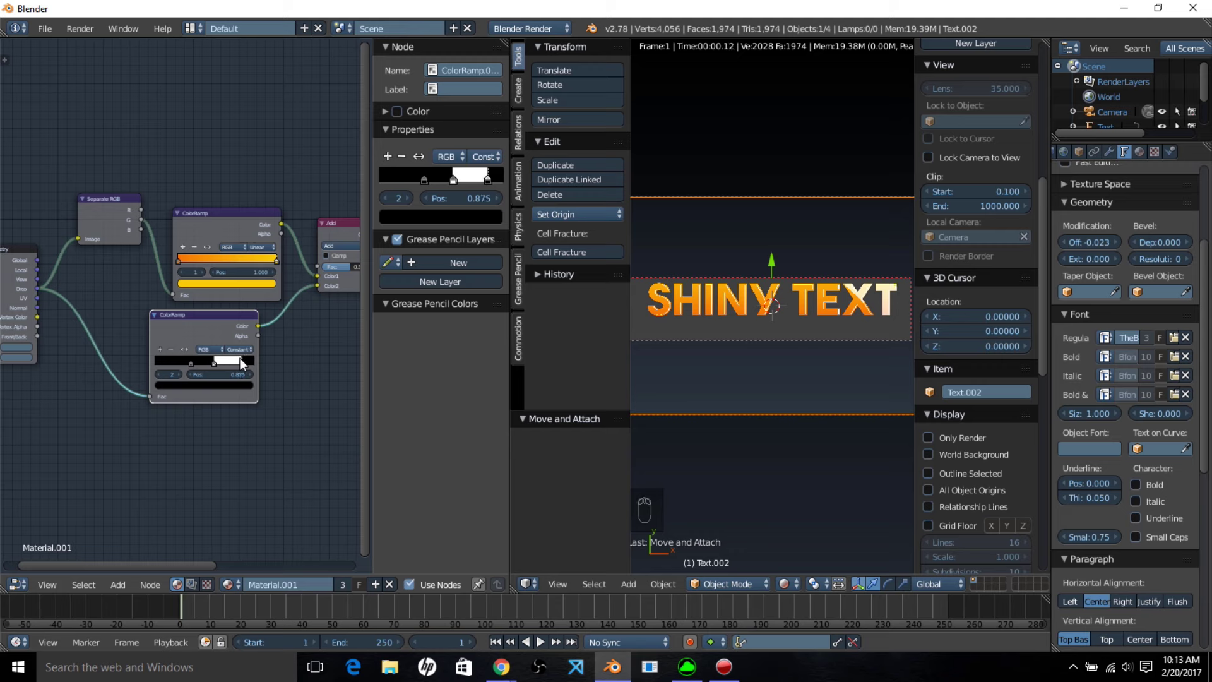
{"action": "middle_click_drag", "start_coordinate": [322, 279], "coordinate": [240, 325]}
{"action": "scroll", "coordinate": [243, 323], "scroll_direction": "up", "scroll_amount": 1}
{"action": "scroll", "coordinate": [297, 317], "scroll_direction": "up", "scroll_amount": 2}
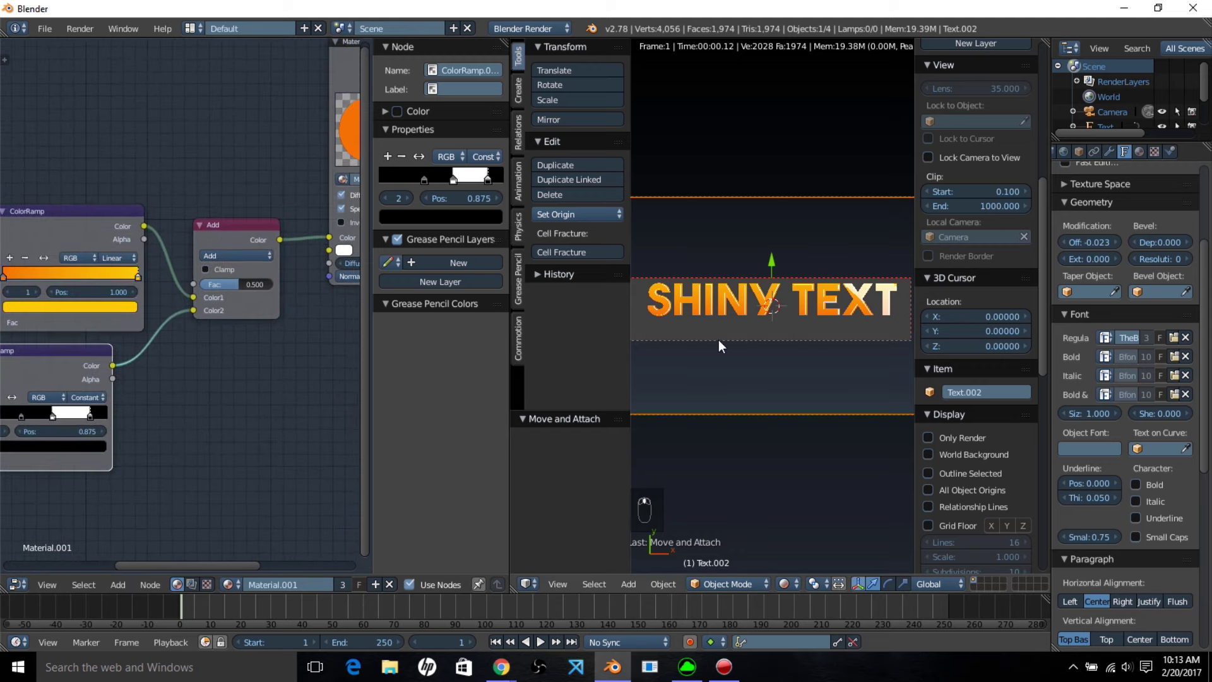
{"action": "scroll", "coordinate": [797, 343], "scroll_direction": "up", "scroll_amount": 2}
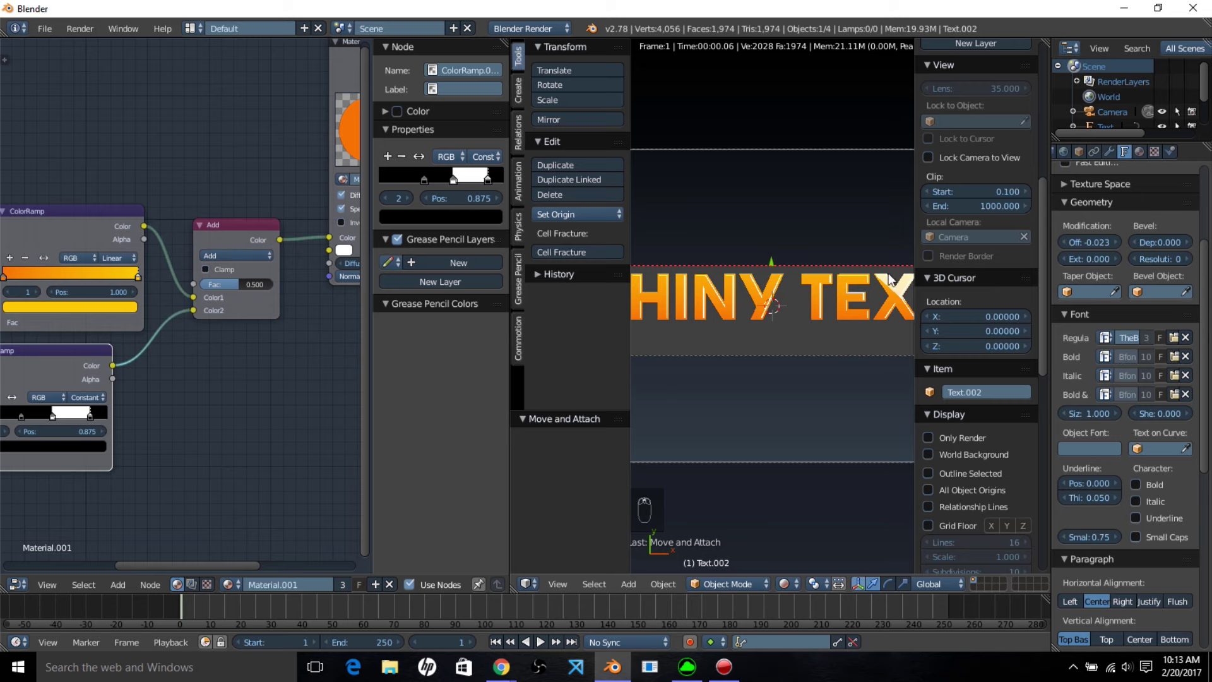
- Set the Add node's factor to 0.300
{"action": "left_click", "coordinate": [235, 283]}
{"action": "type", "text": "0.2"}
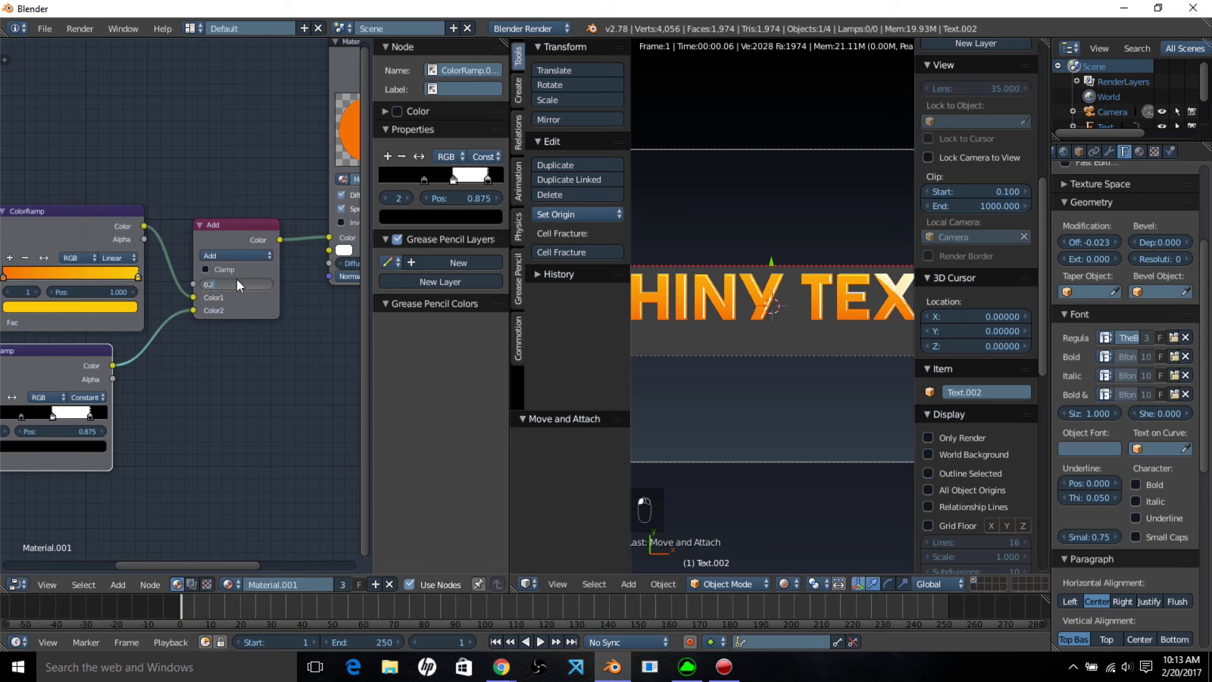
{"action": "key", "text": "Return"}
{"action": "scroll", "coordinate": [730, 325], "scroll_direction": "down", "scroll_amount": 2}
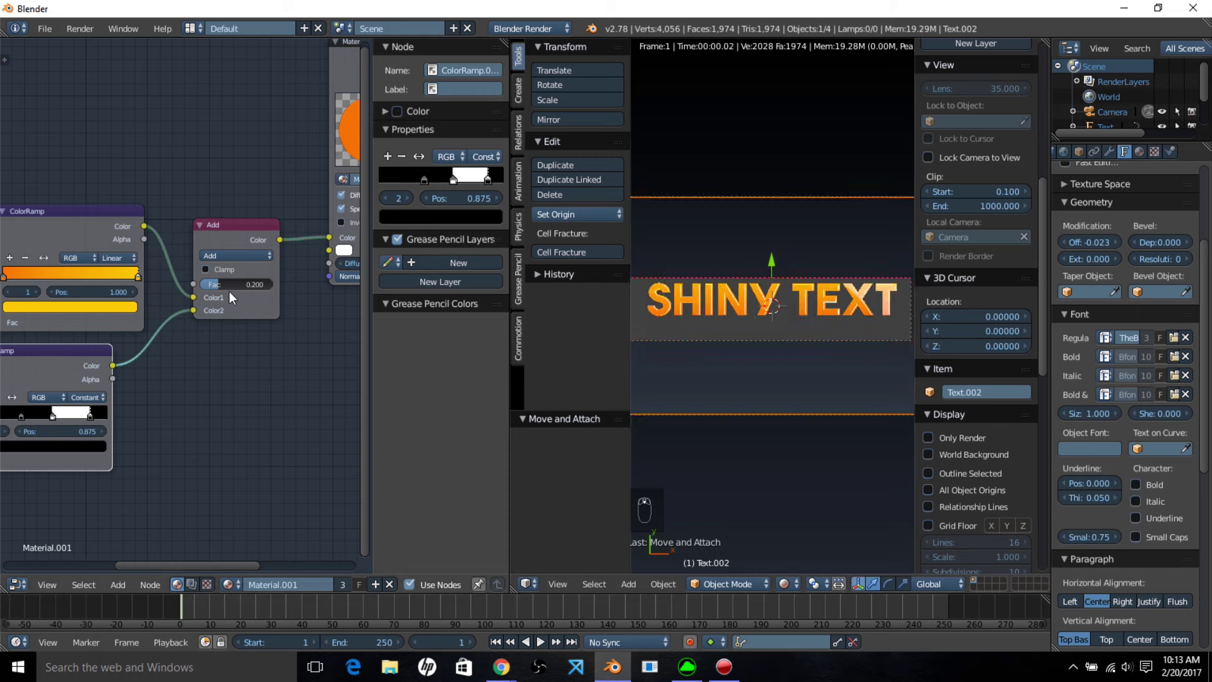
{"action": "left_click", "coordinate": [229, 287]}
{"action": "type", "text": "0.3"}
{"action": "key", "text": "Return"}
- Move the highlight ramp stops to widen the white band to about 0.486–0.830
{"action": "middle_click_drag", "start_coordinate": [252, 344], "coordinate": [327, 317]}
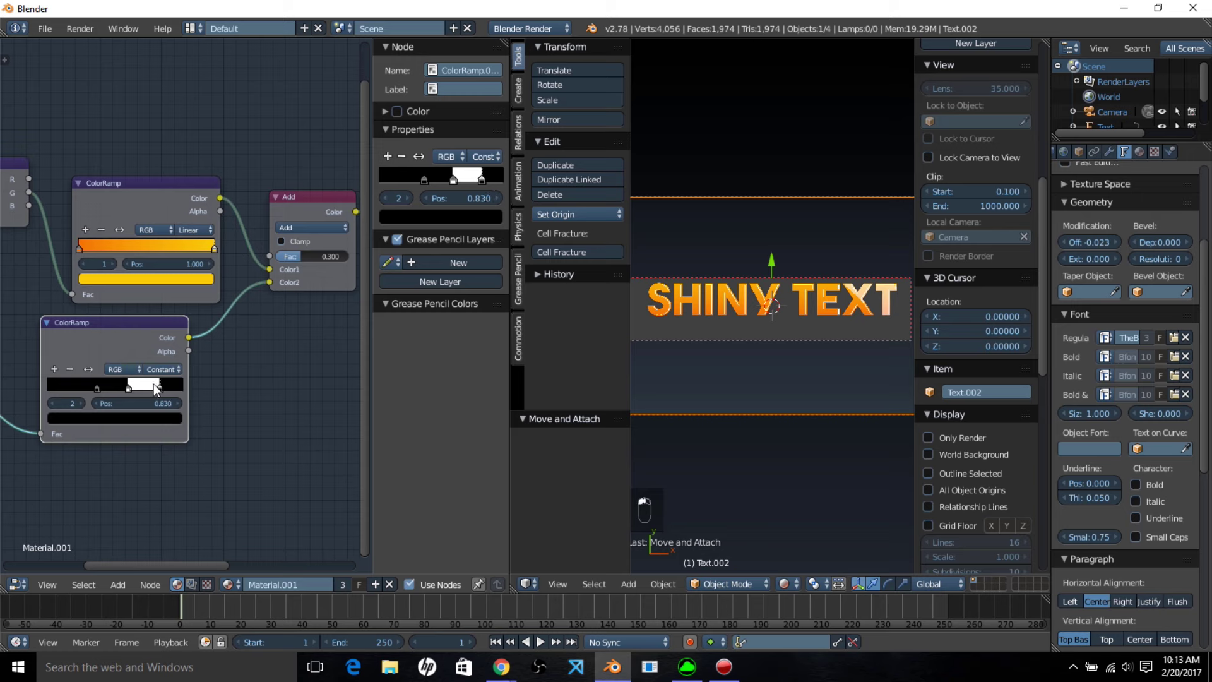
{"action": "left_click_drag", "start_coordinate": [156, 386], "coordinate": [117, 386]}
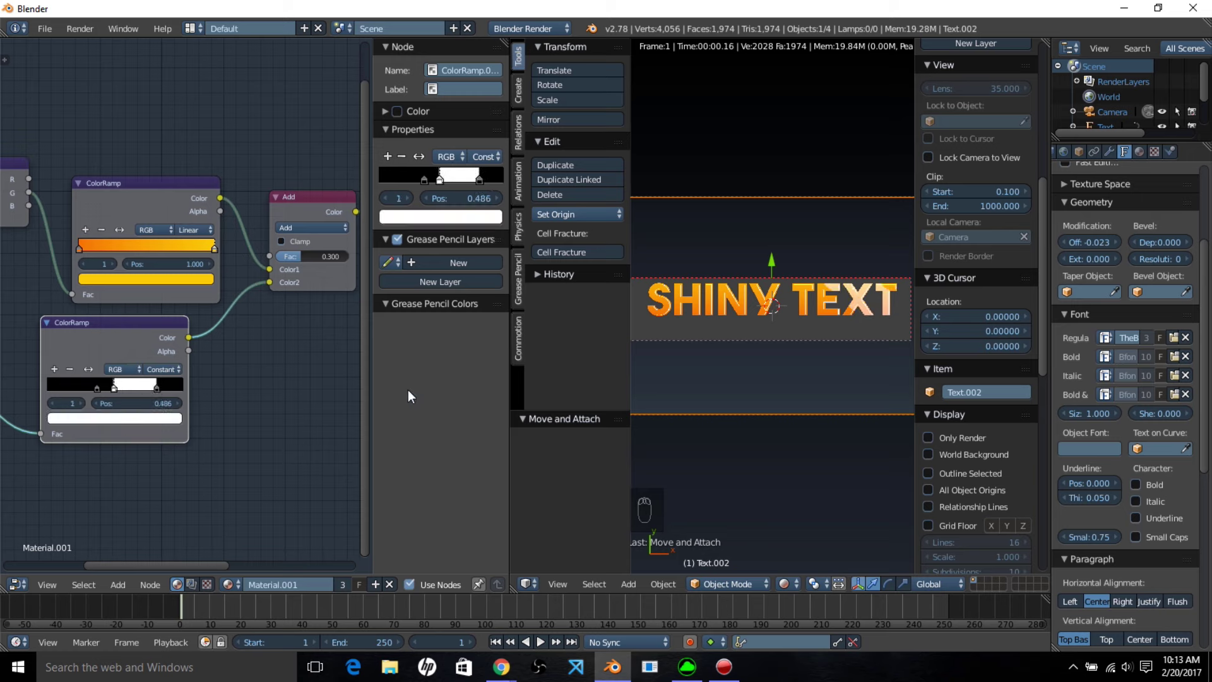
{"action": "scroll", "coordinate": [772, 440], "scroll_direction": "down", "scroll_amount": 1}
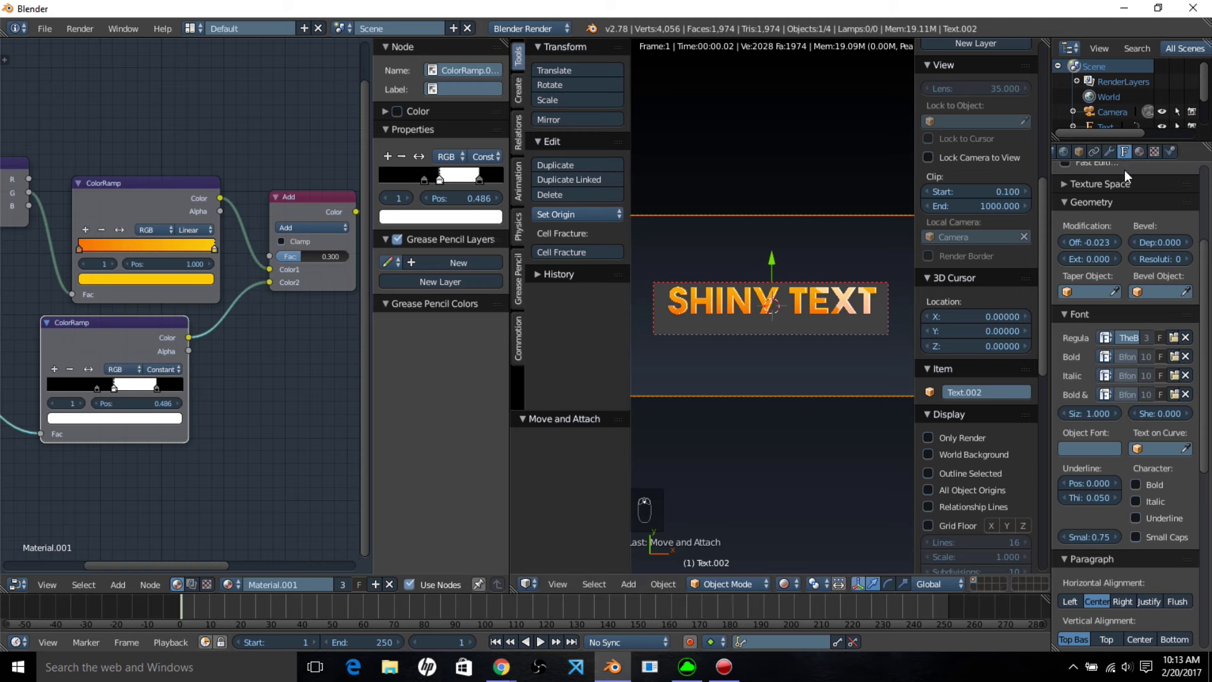
- Set the world horizon colour to black, clear the render border, and widen the 3D view
{"action": "left_click", "coordinate": [1064, 152]}
{"action": "left_click", "coordinate": [1083, 404]}
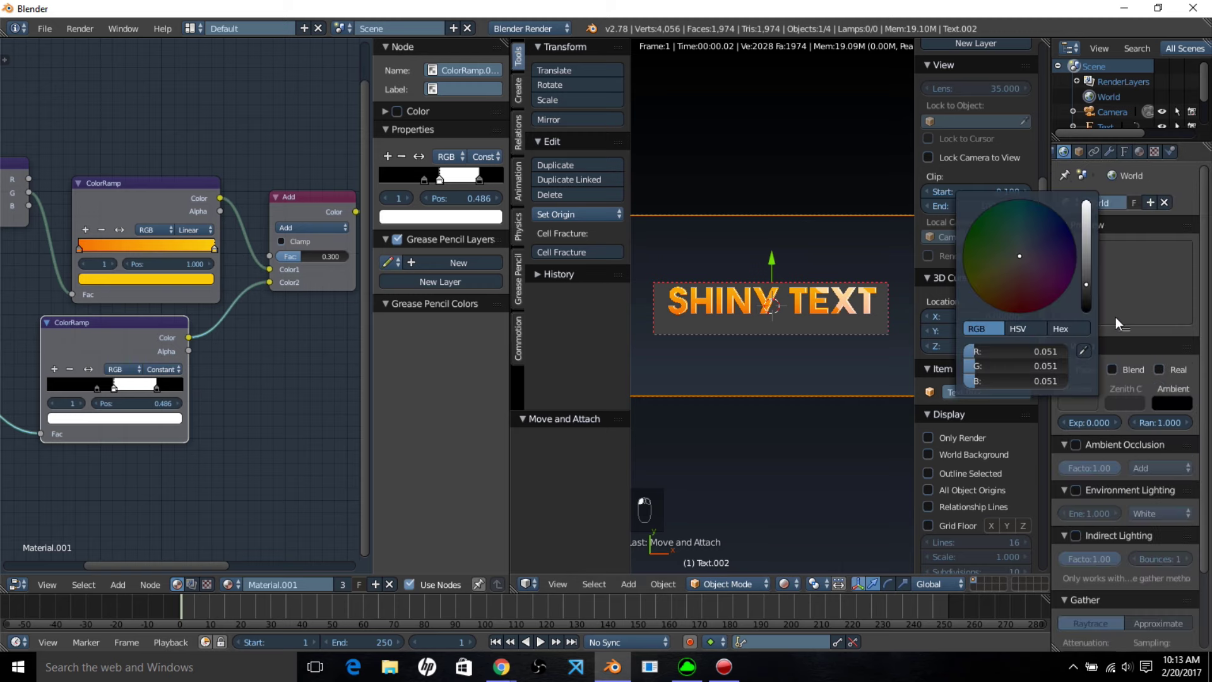
{"action": "left_click", "coordinate": [1076, 402]}
{"action": "left_click_drag", "start_coordinate": [1086, 296], "coordinate": [1086, 311]}
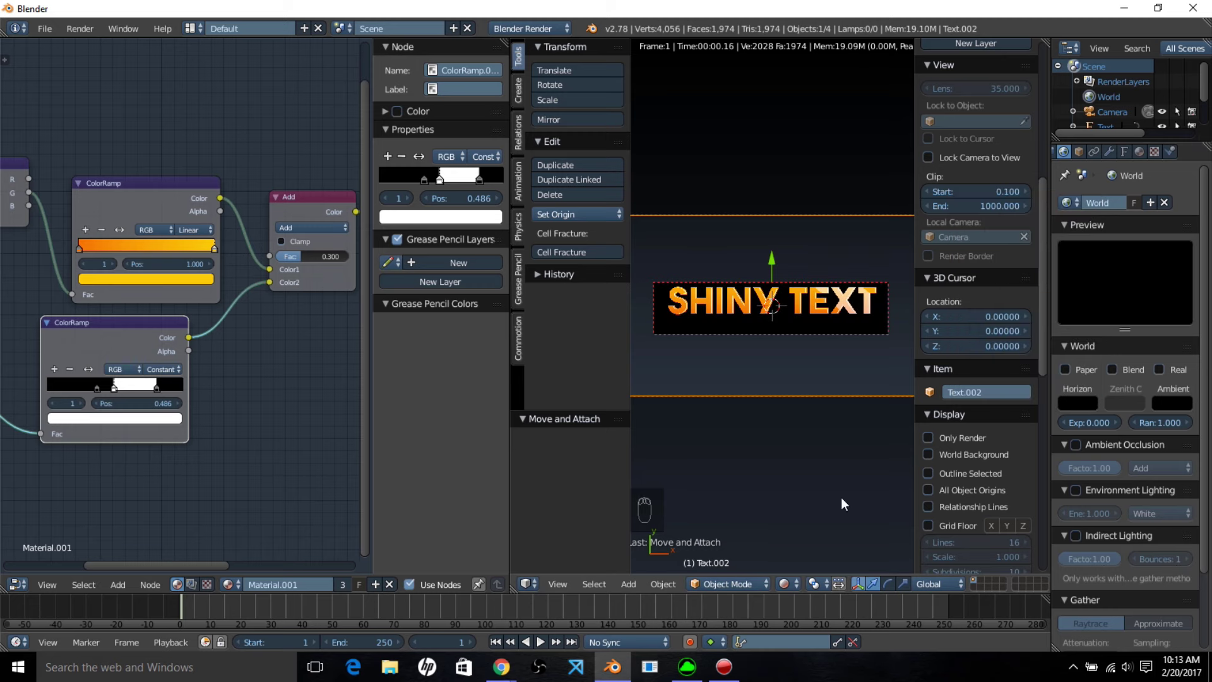
{"action": "key", "text": "ctrl+alt+b"}
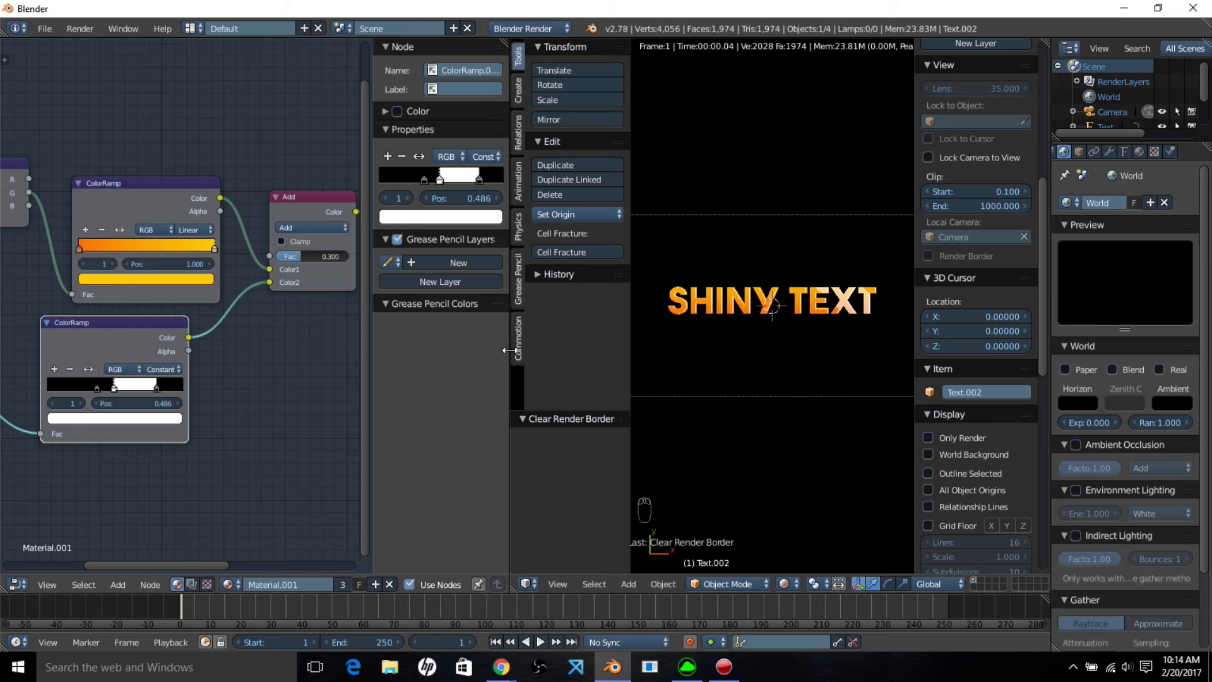
{"action": "left_click_drag", "start_coordinate": [511, 350], "coordinate": [311, 358]}
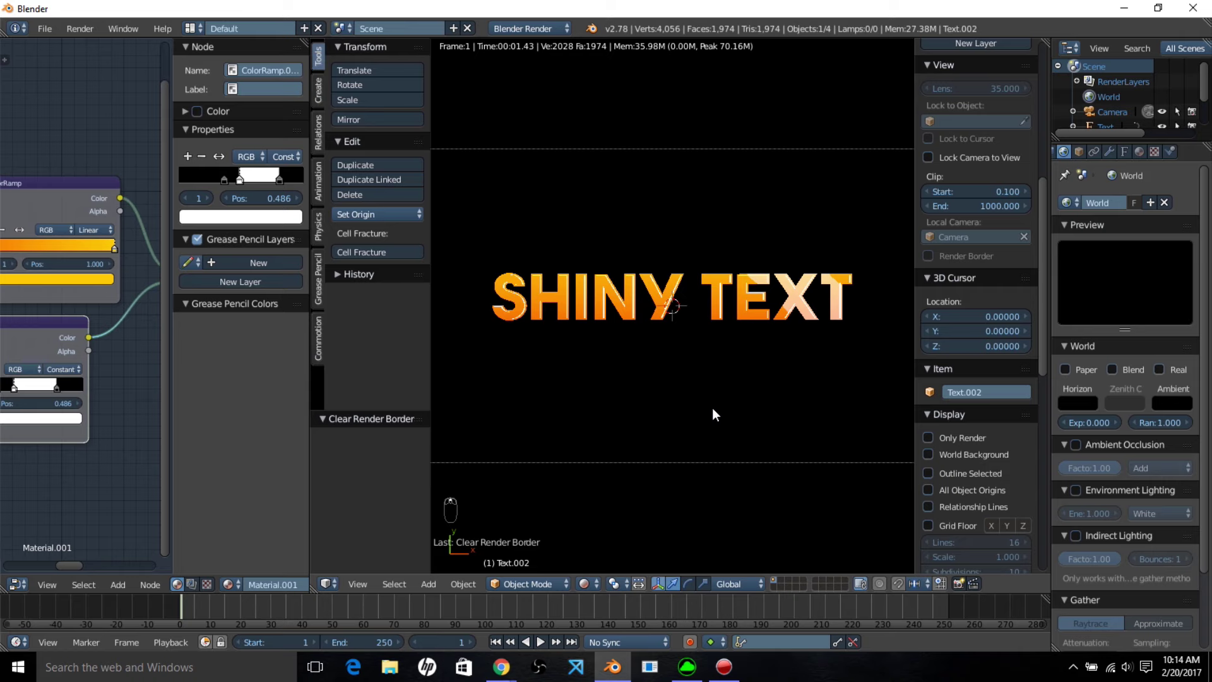
- Render the current frame as an image to produce the orange shiny SHINY TEXT on black
{"action": "left_click", "coordinate": [79, 30]}
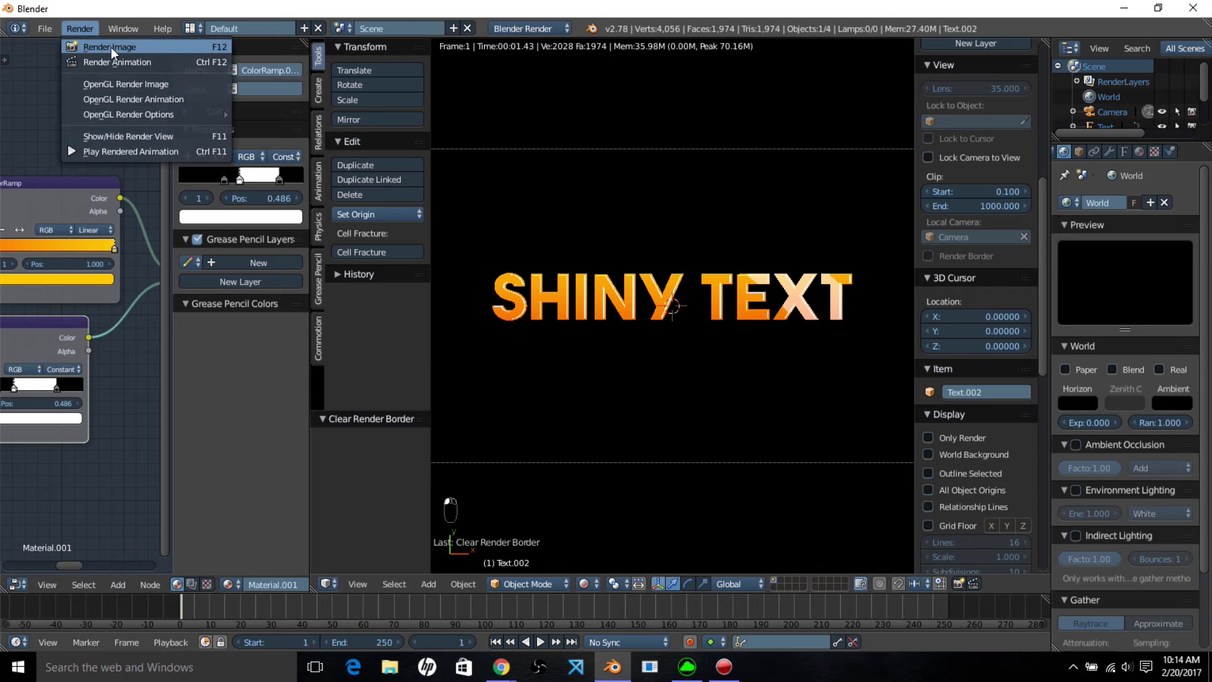
{"action": "left_click", "coordinate": [111, 47]}
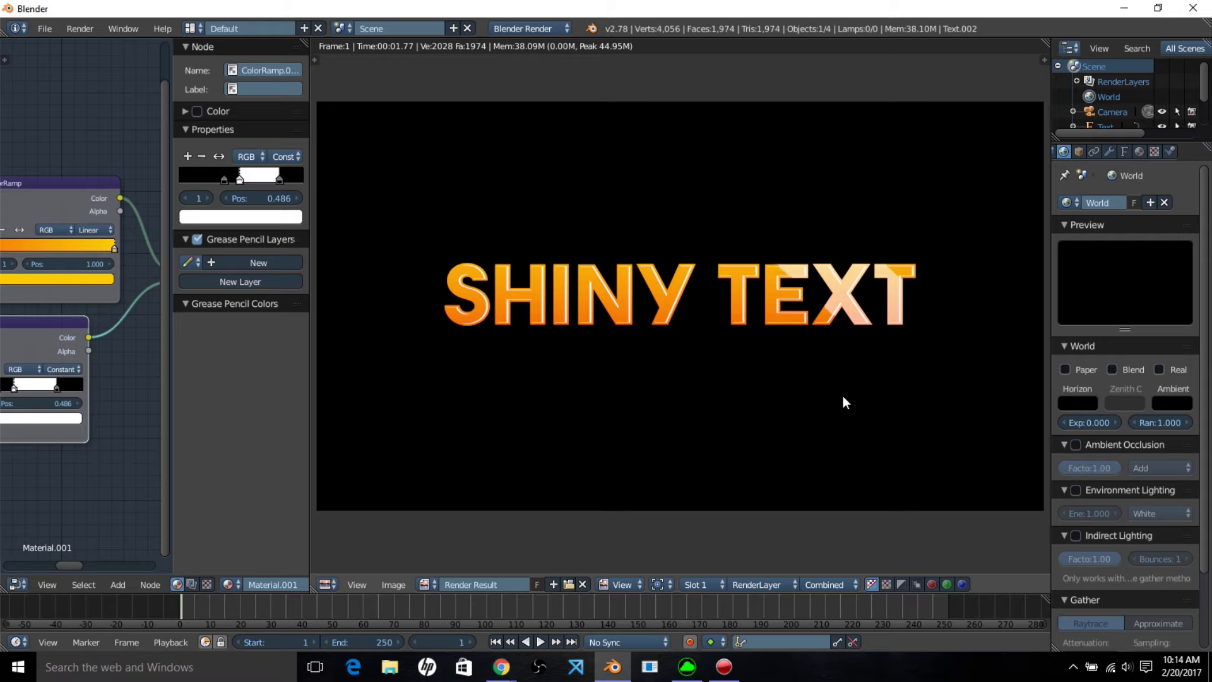
{"action": "middle_click_drag", "start_coordinate": [836, 401], "coordinate": [833, 408]}
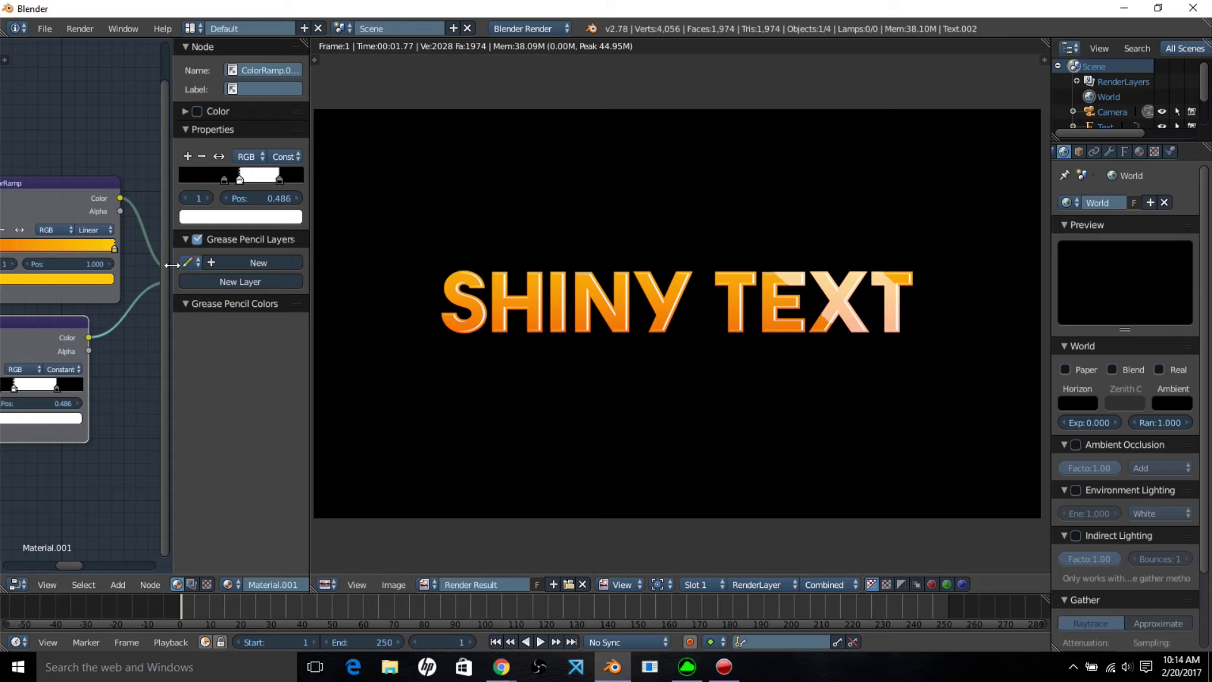
{"action": "left_click_drag", "start_coordinate": [171, 265], "coordinate": [249, 264]}
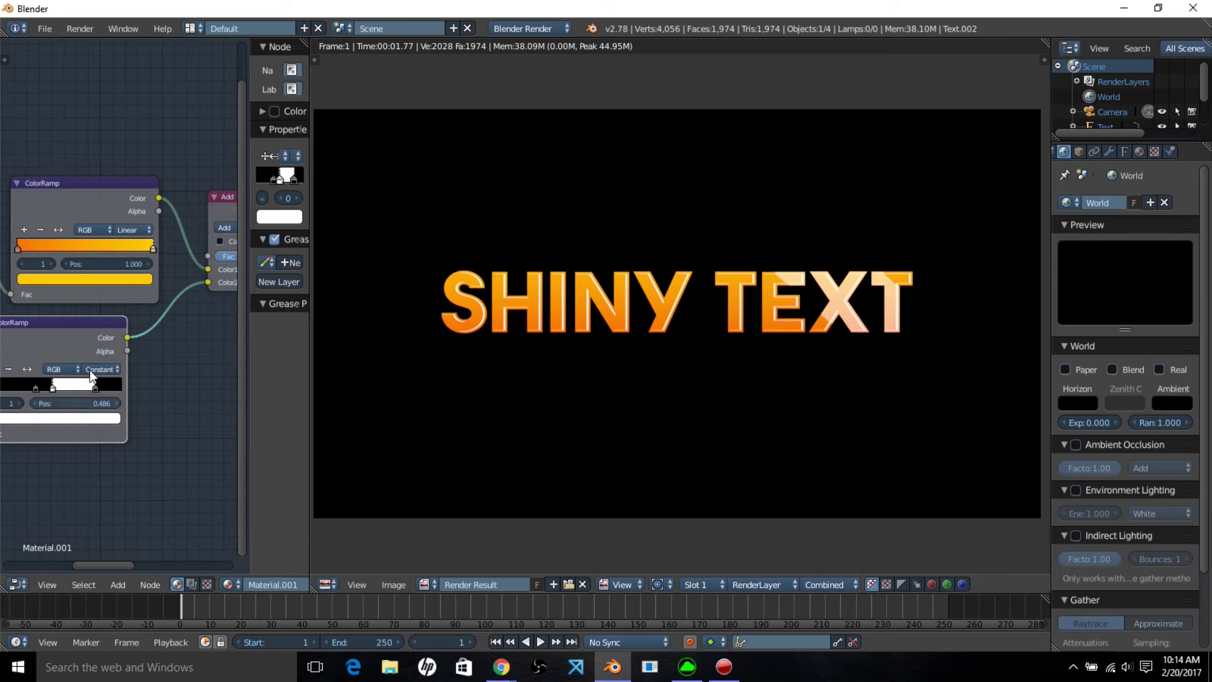
{"action": "middle_click_drag", "start_coordinate": [57, 249], "coordinate": [91, 272]}
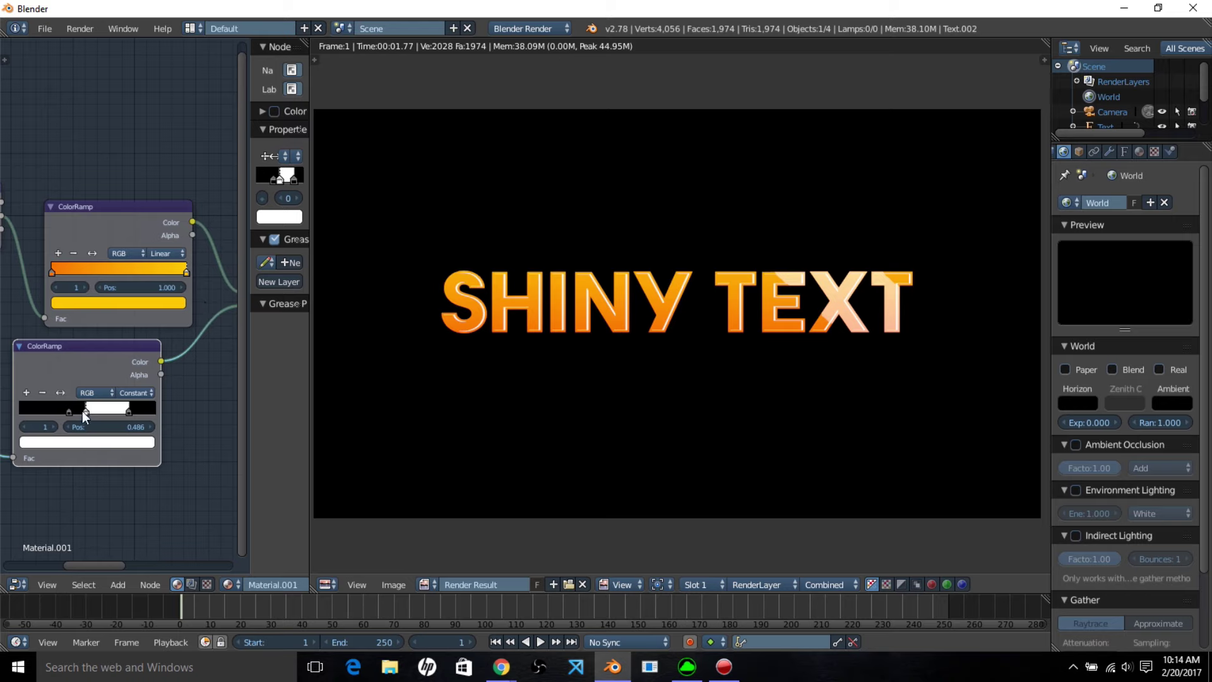
{"action": "scroll", "coordinate": [91, 415], "scroll_direction": "down", "scroll_amount": 1}
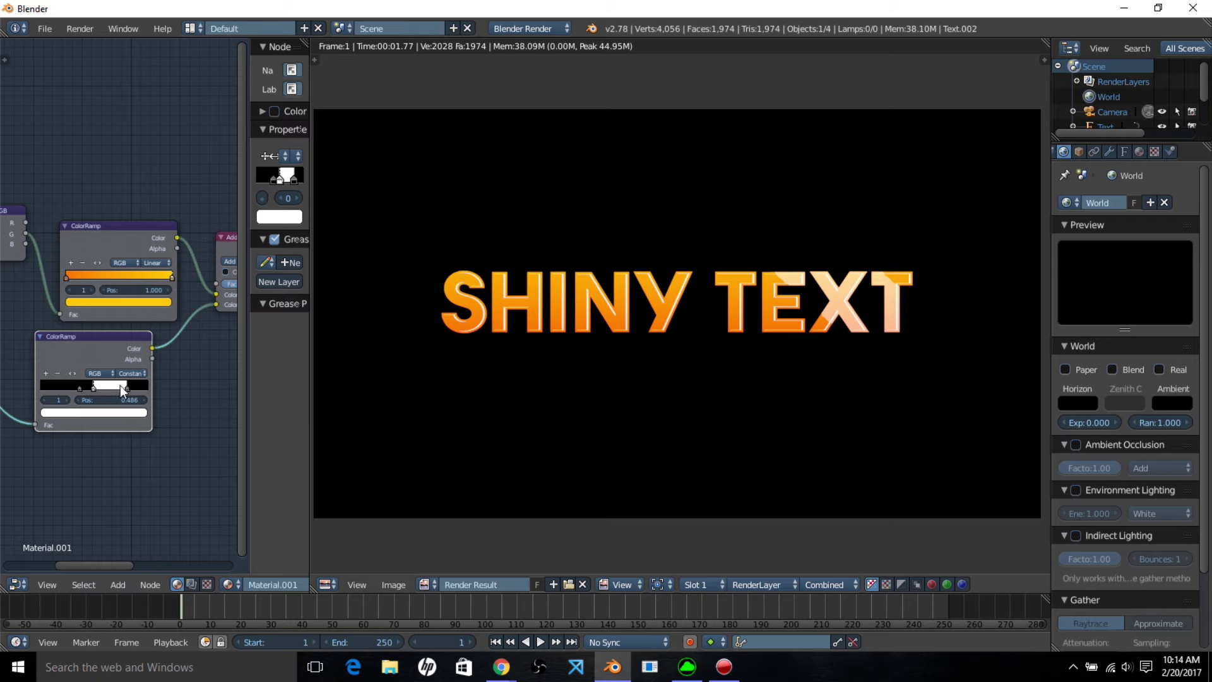